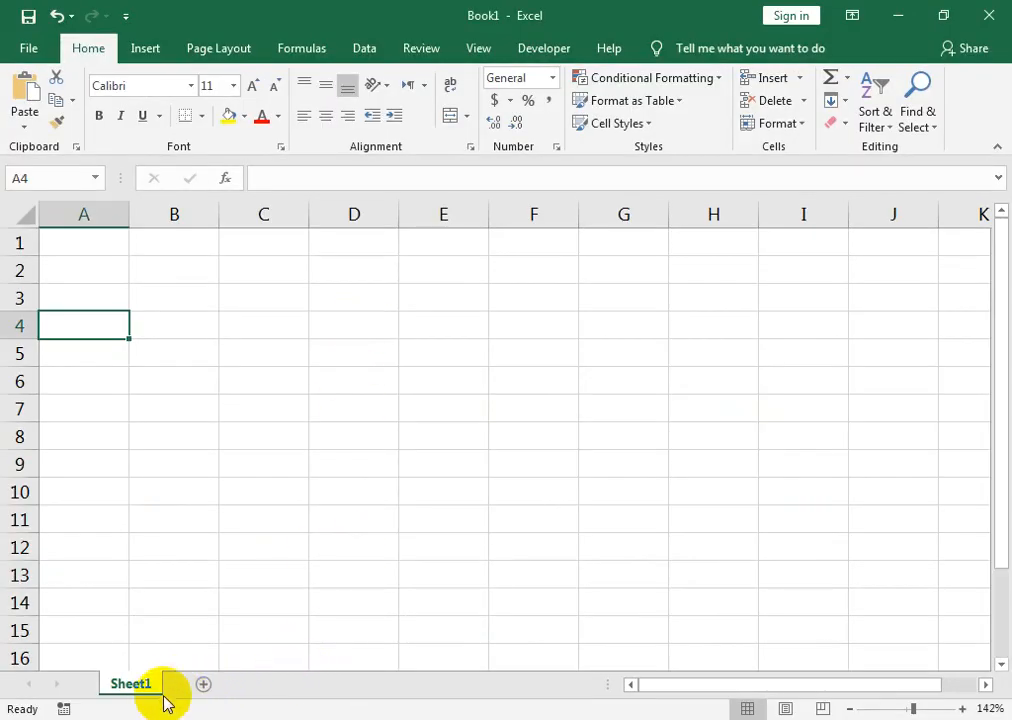
- Add two new worksheets, Sheet2 and Sheet3, to the workbook
left_click(207, 688)
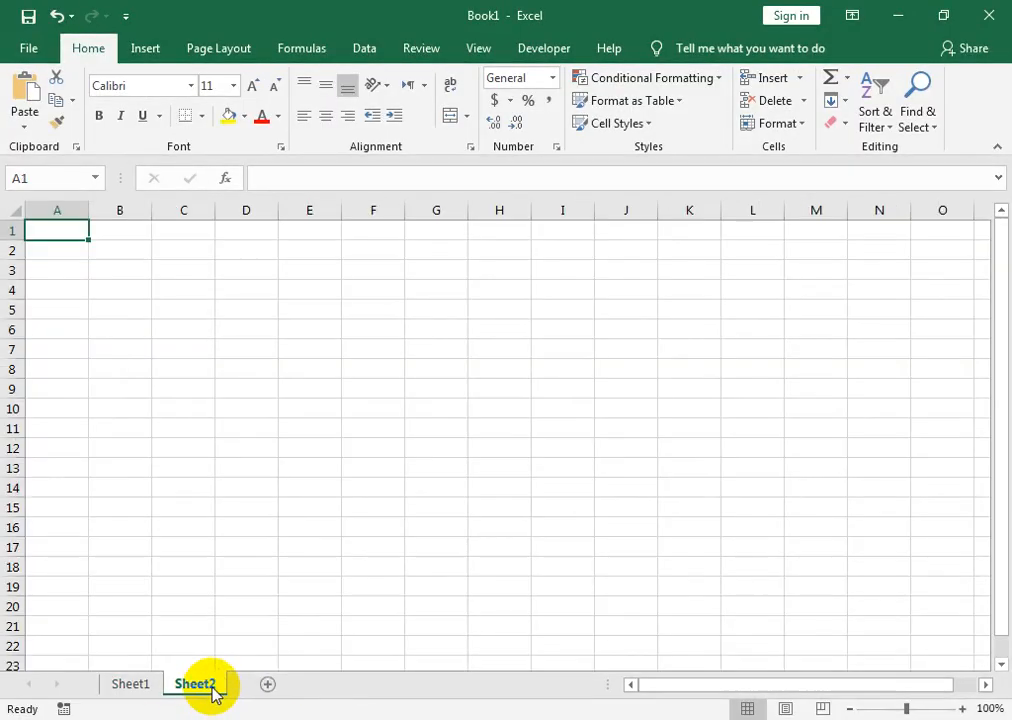
left_click(267, 688)
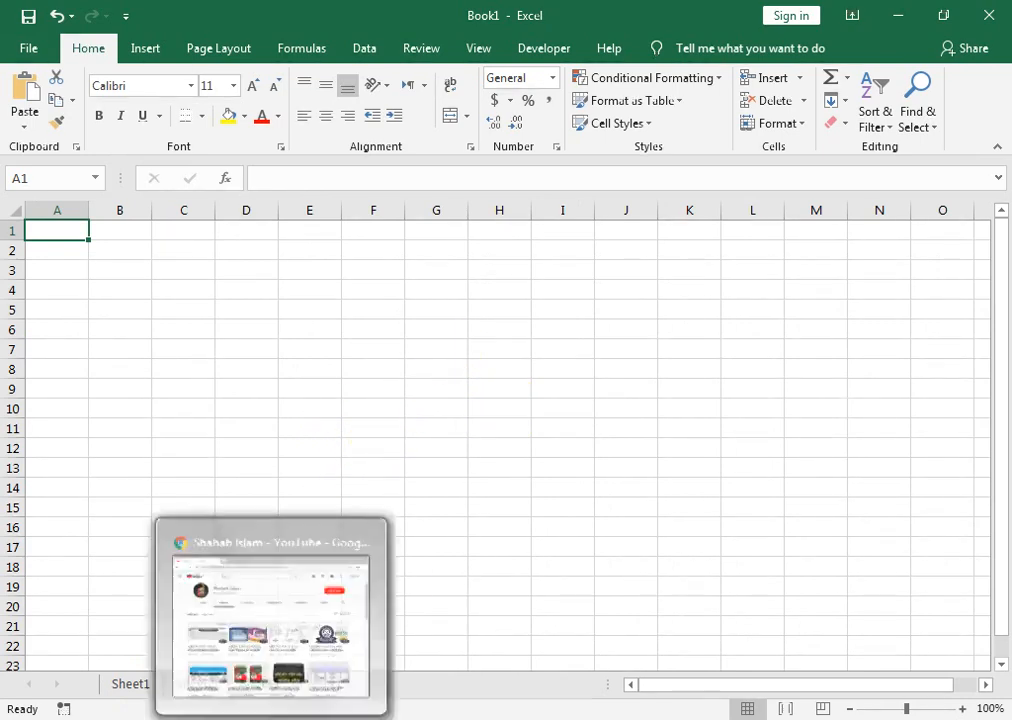
- Switch to Chrome to view the YouTube channel's videos page and return to the Excel workbook
left_click(271, 718)
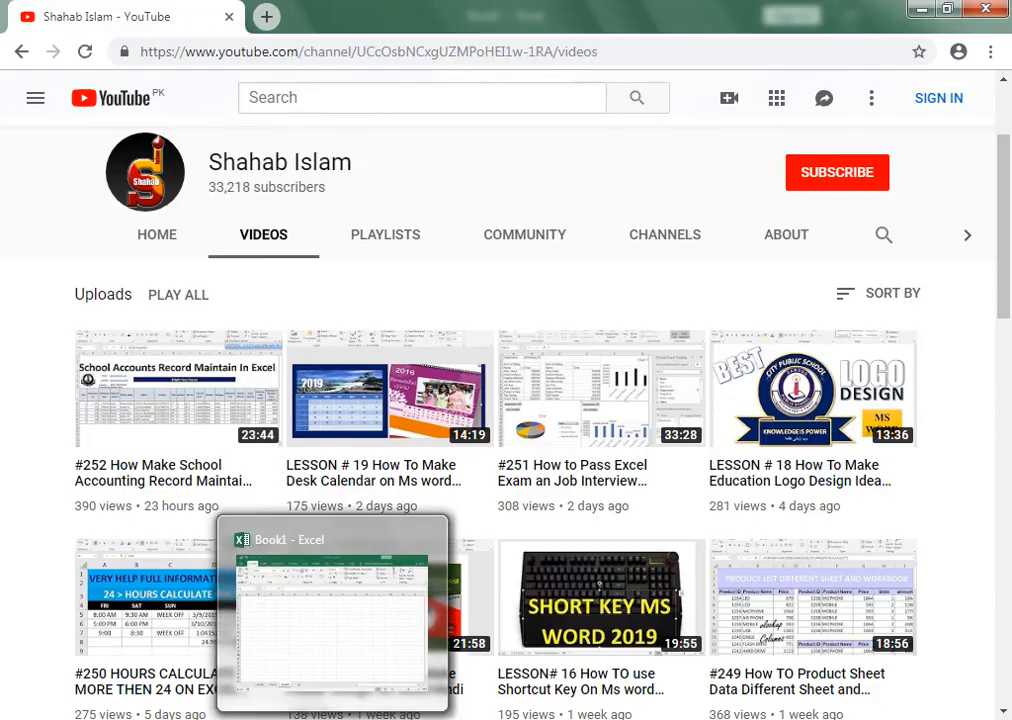
left_click(330, 716)
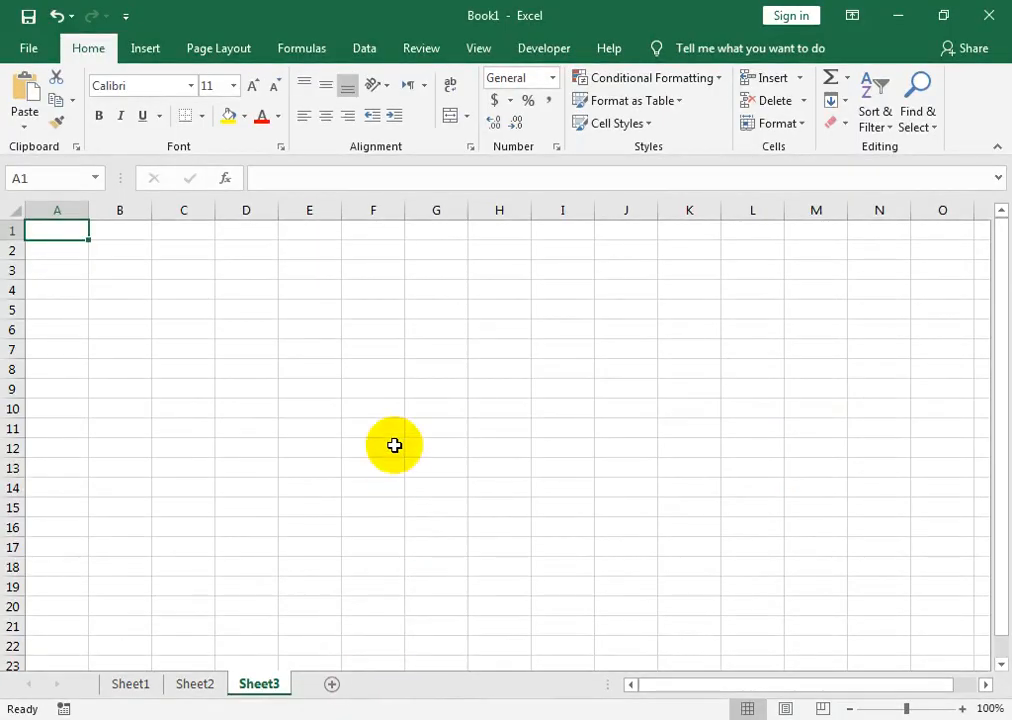
- Add the Open command to the Quick Access Toolbar
left_click(909, 709)
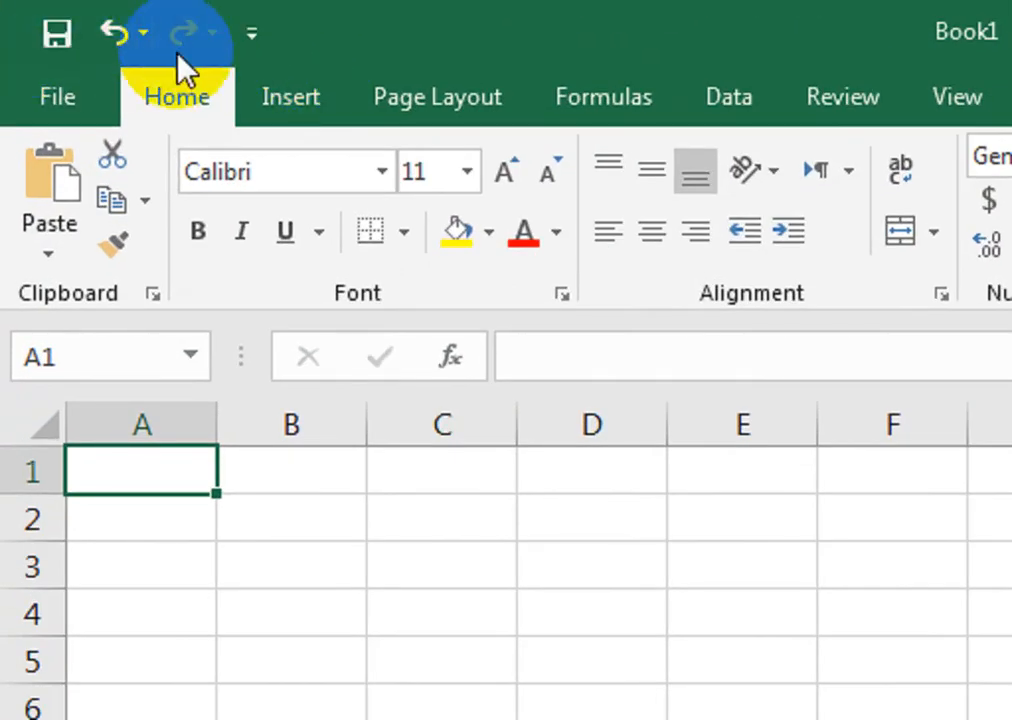
left_click(257, 38)
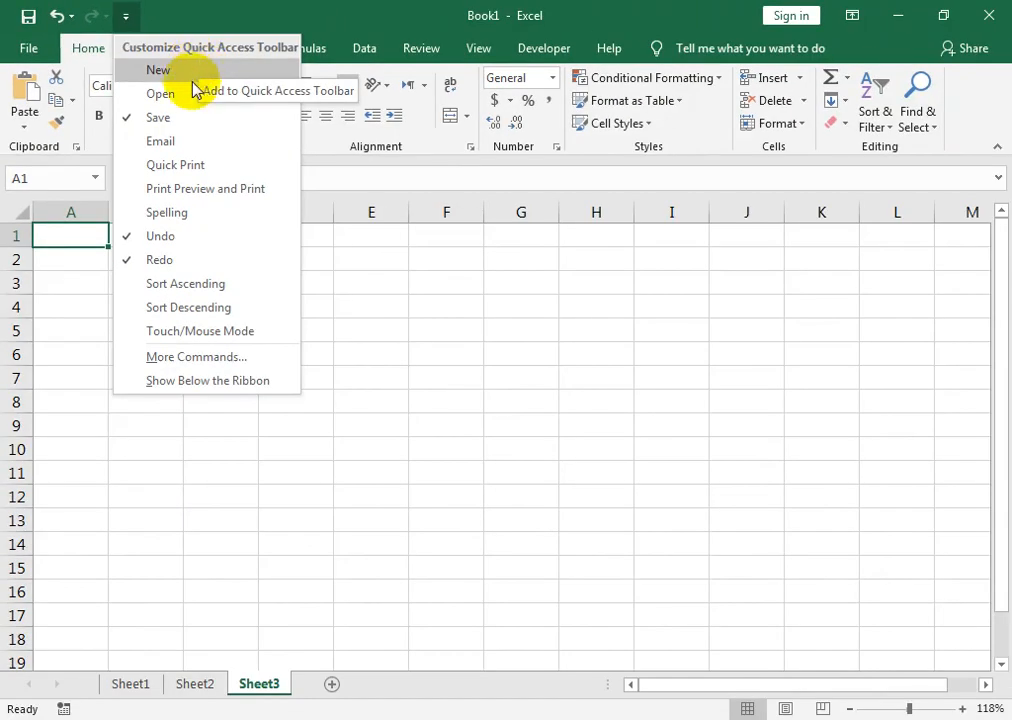
left_click(180, 95)
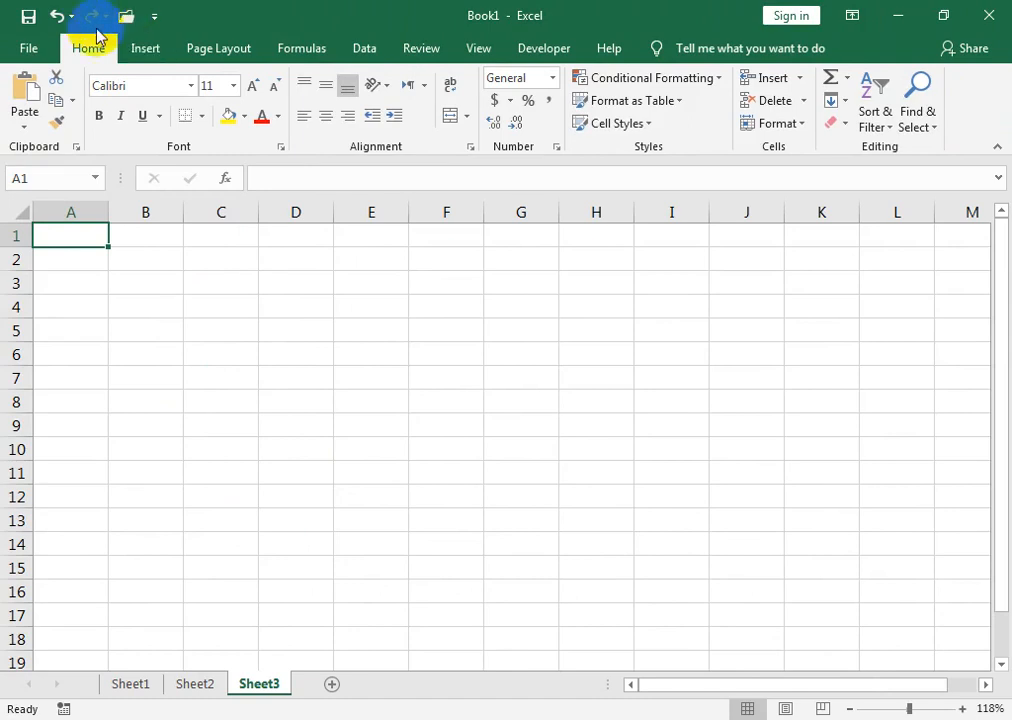
- View the Open page through File and through the Quick Access Toolbar's Open command, returning to the worksheet each time
left_click(29, 50)
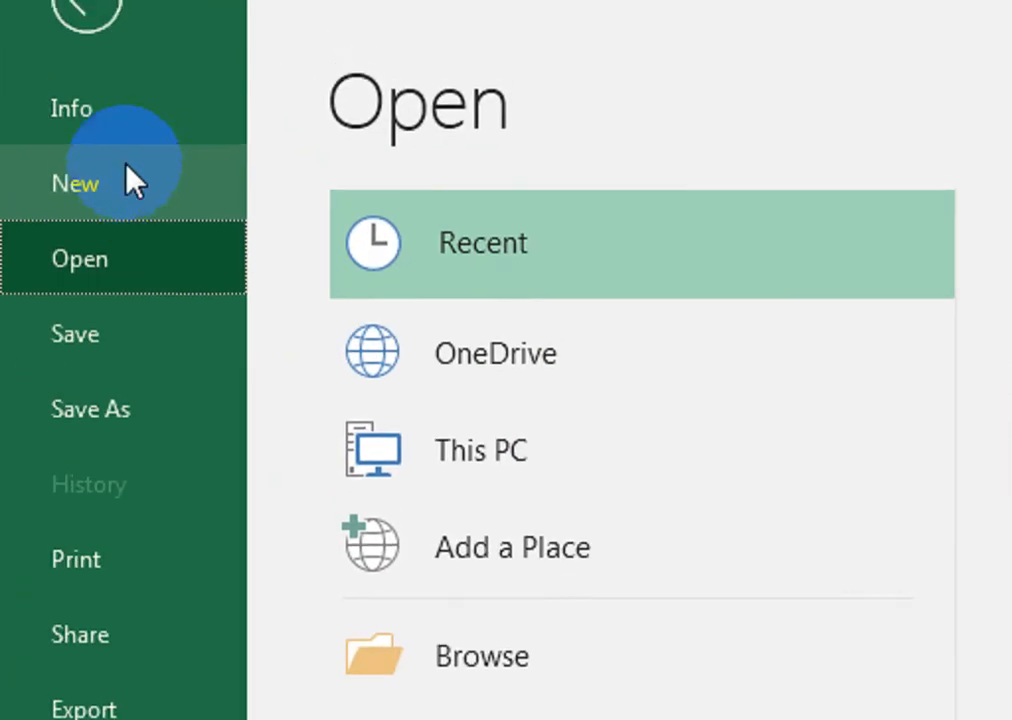
left_click(109, 93)
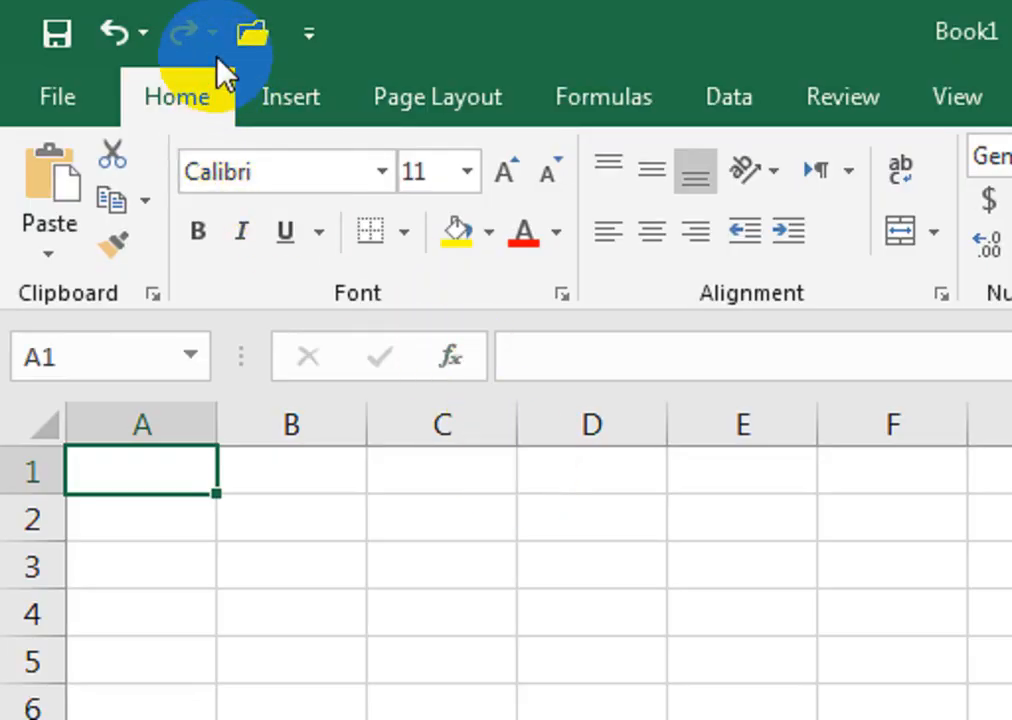
left_click(248, 37)
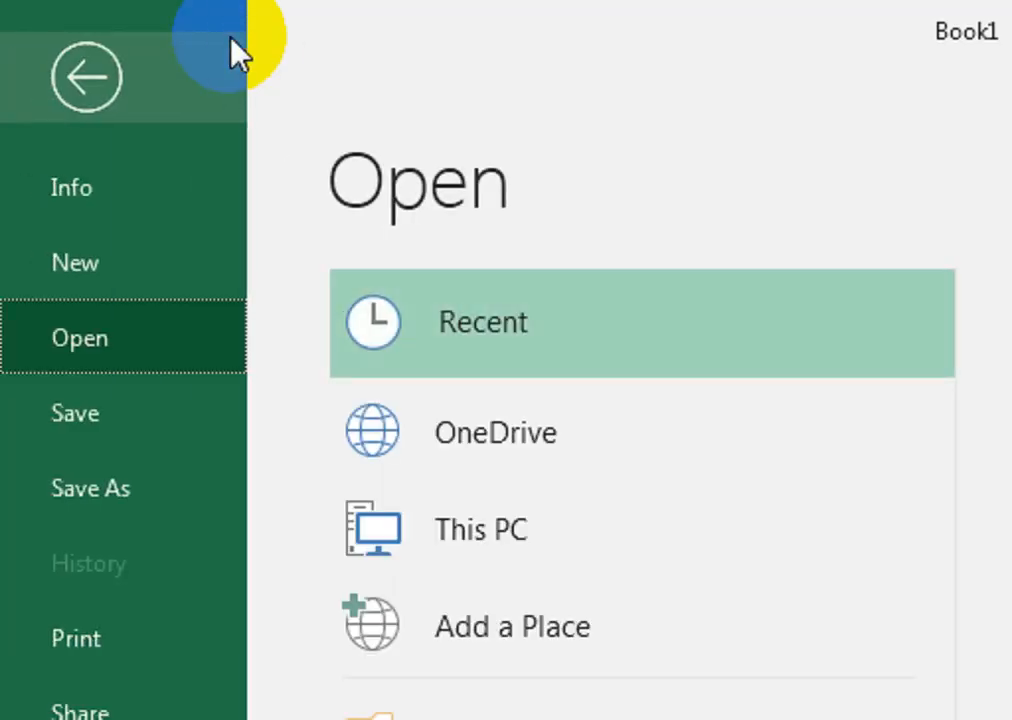
left_click(70, 78)
- Remove the Open command from the Quick Access Toolbar
left_click(309, 36)
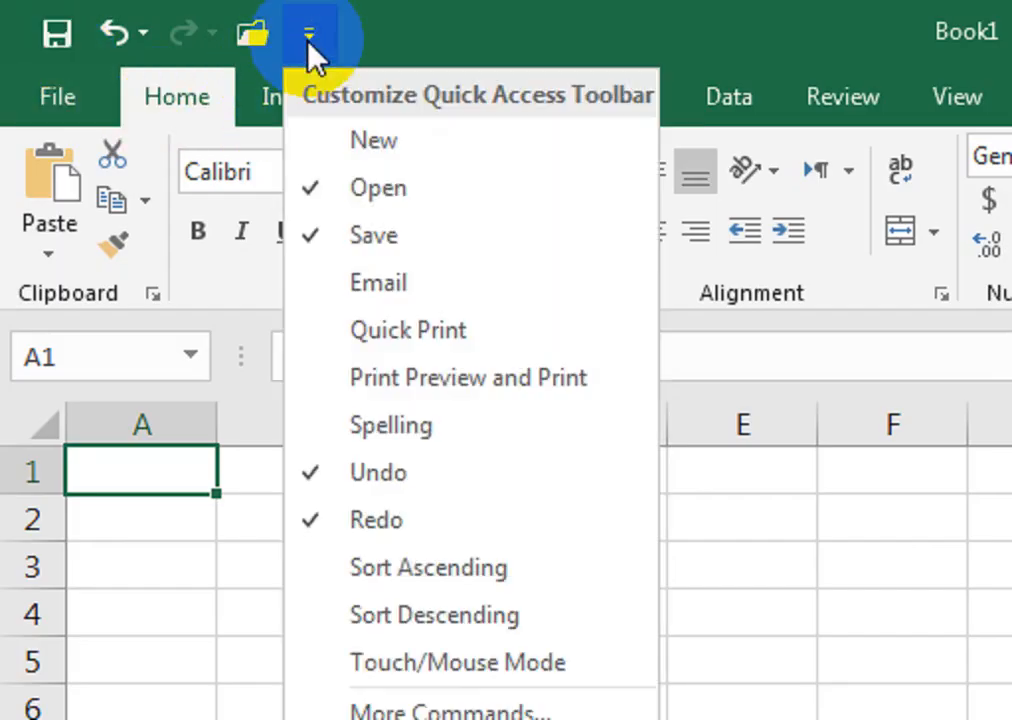
left_click(370, 182)
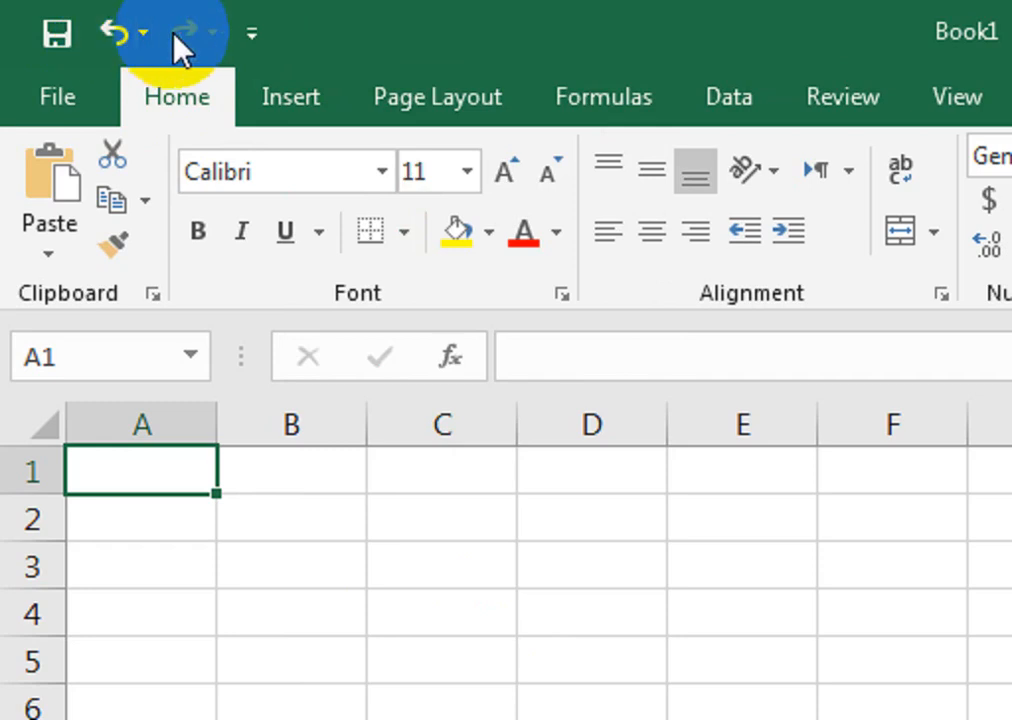
- Bring up the Quick Access Toolbar customization options and choose commands from All Commands
left_click(252, 33)
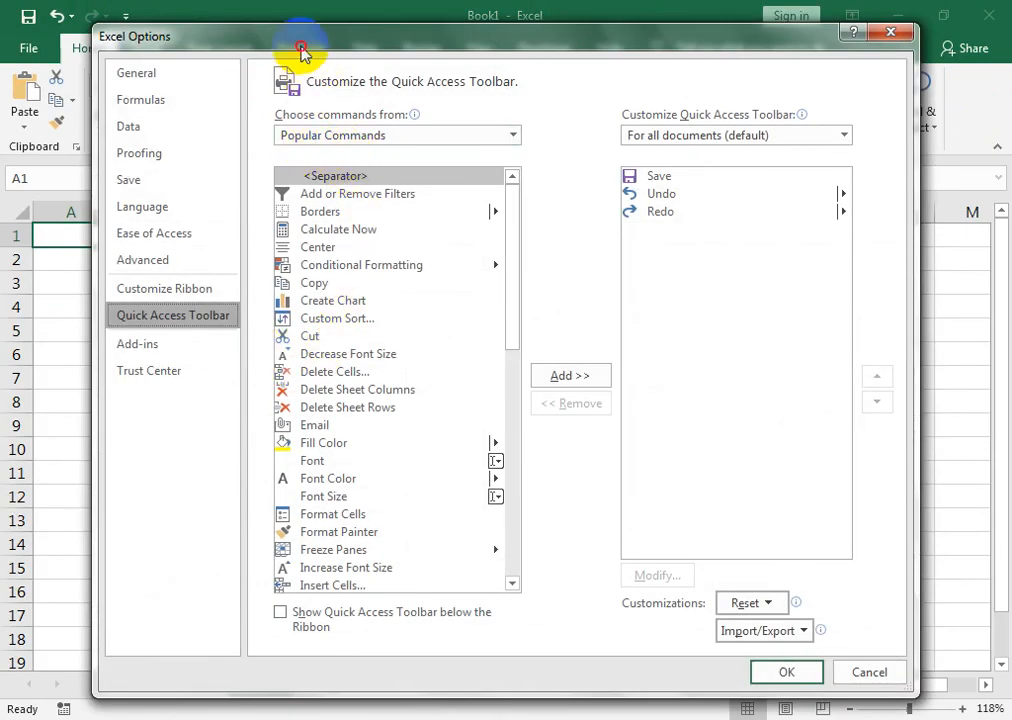
left_click_drag(302, 50, 300, 140)
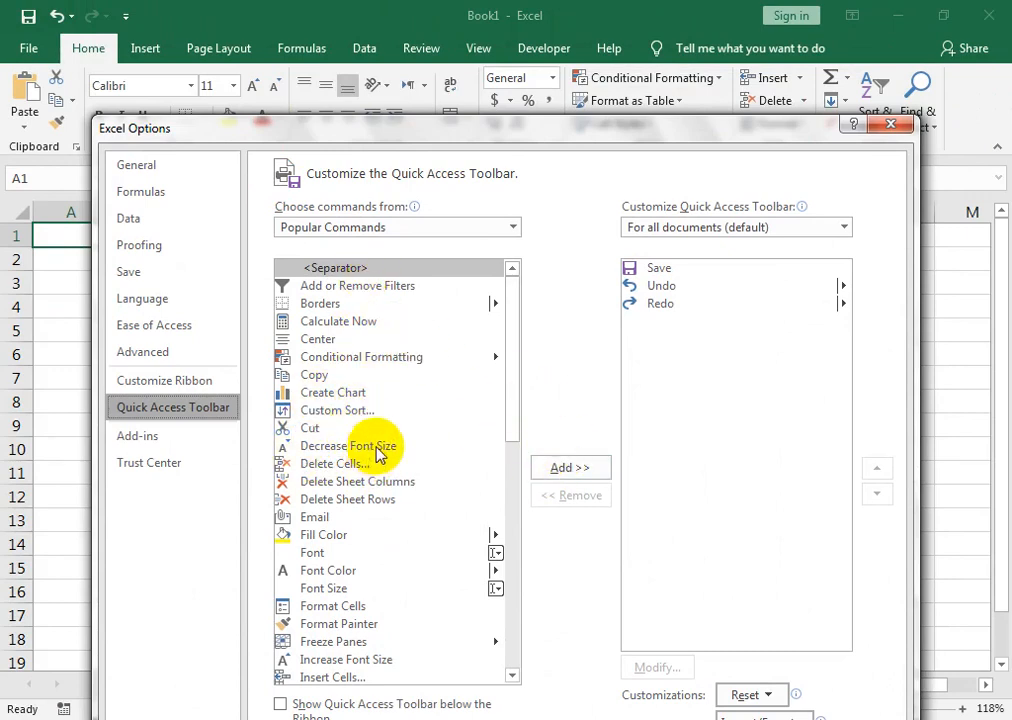
left_click(313, 226)
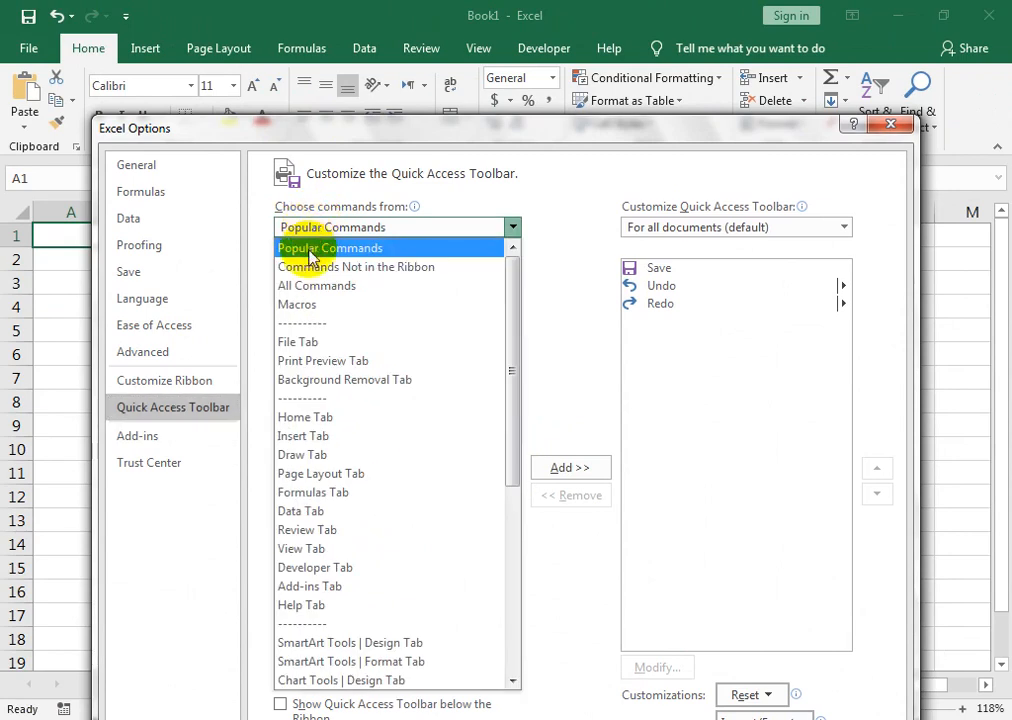
left_click(313, 286)
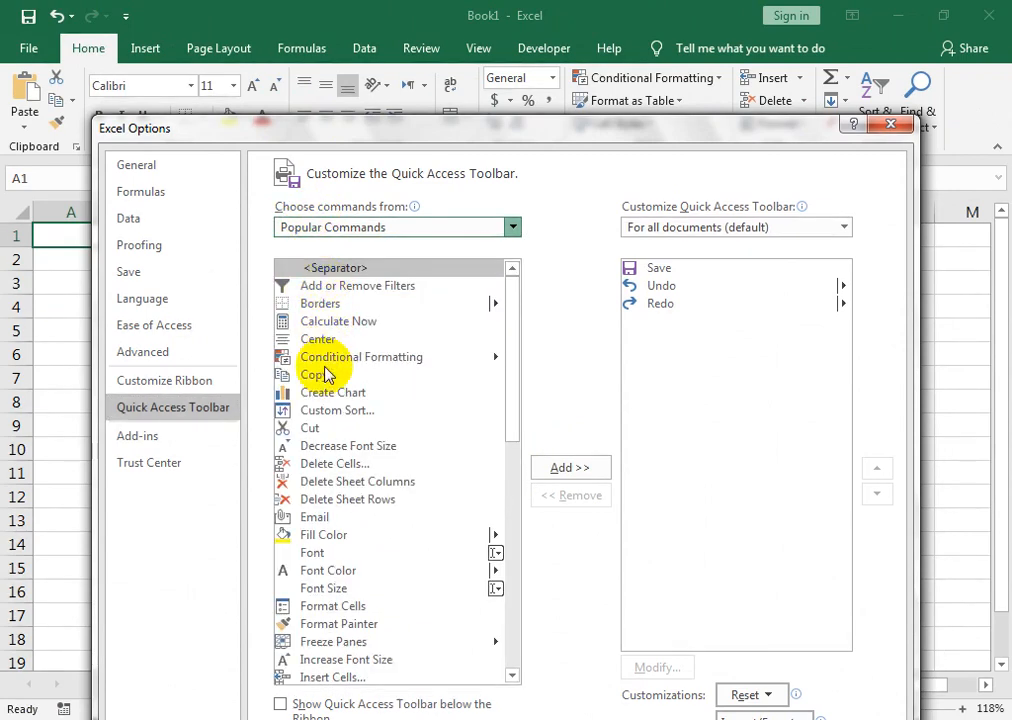
- Add the Column Width command to the Quick Access Toolbar's command list and remove it again
left_click(331, 447)
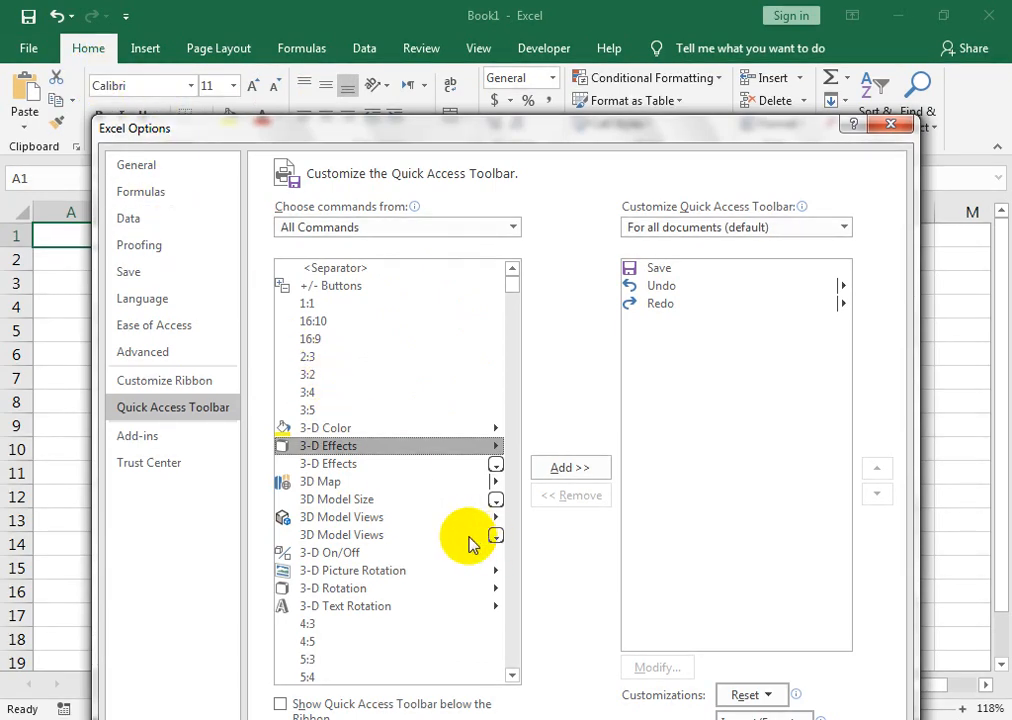
key("c")
key("c")
key("c")
key("c")
key("c")
key("c")
key("c")
key("c")
key("c")
key("c")
key("c")
key("c")
key("c")
key("c")
key("c")
key("c")
key("c")
key("c")
key("c")
key("c")
key("c")
key("c")
key("c")
key("c")
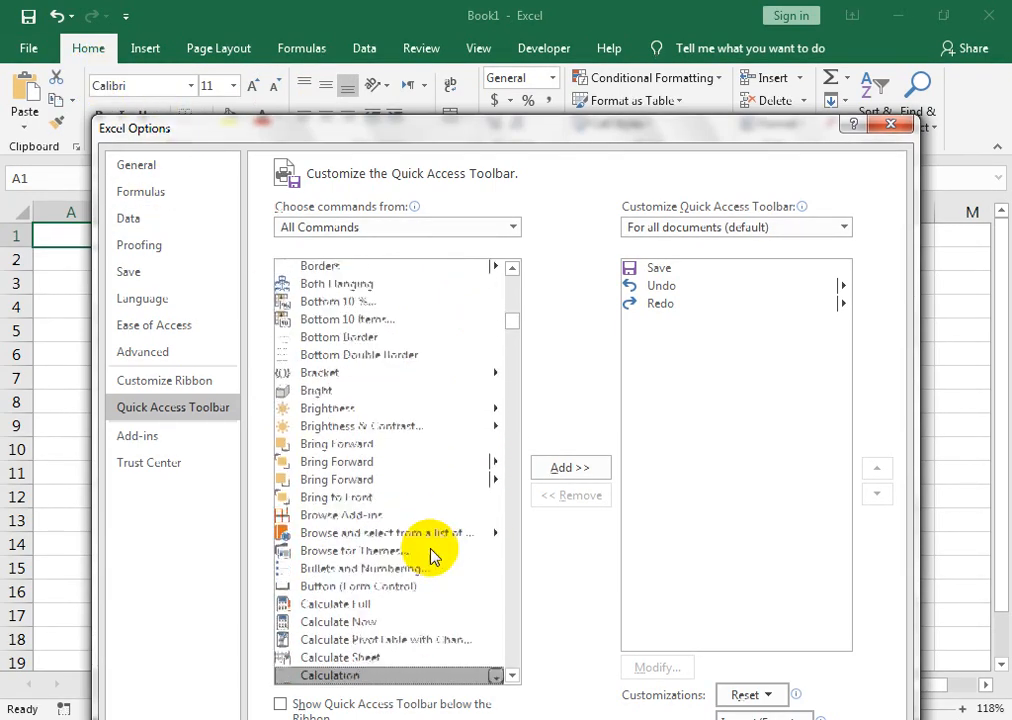
key("c")
key("c")
key("c")
key("c")
key("c")
key("c")
key("c")
key("c")
key("c")
key("c")
key("c")
key("c")
key("c")
key("c")
key("c")
key("c")
key("c")
key("c")
key("c")
key("c")
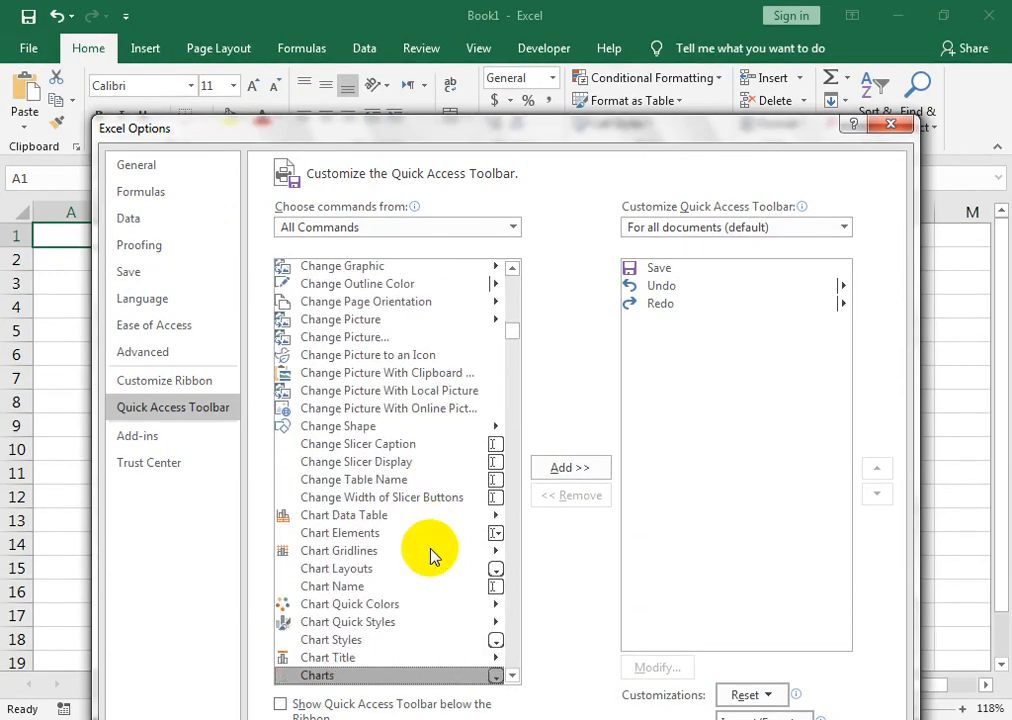
key("c")
key("c")
key("c")
key("c")
key("c")
key("c")
key("c")
key("c")
key("c")
key("c")
key("c")
key("c")
key("c")
key("c")
key("c")
key("c")
key("c")
key("c")
key("c")
key("c")
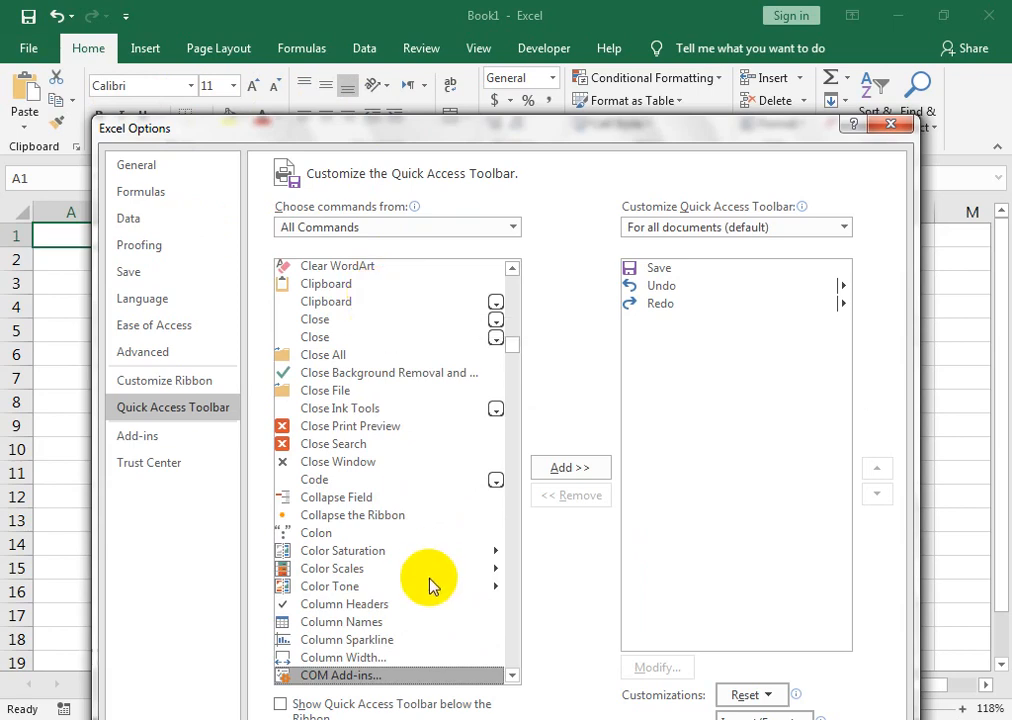
left_click(312, 660)
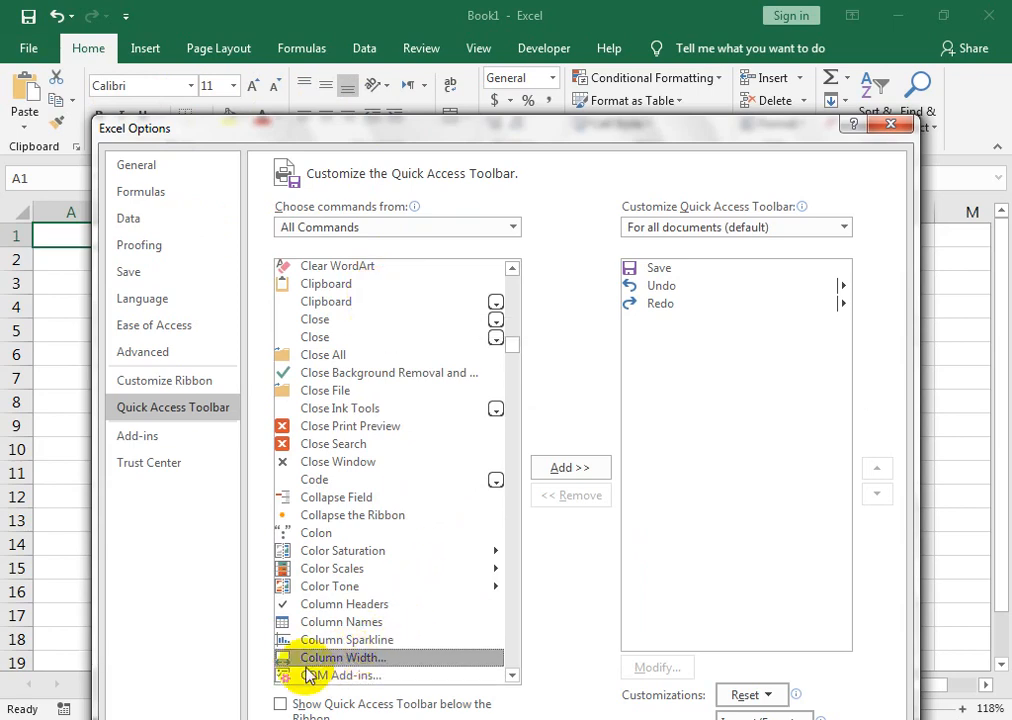
left_click(550, 466)
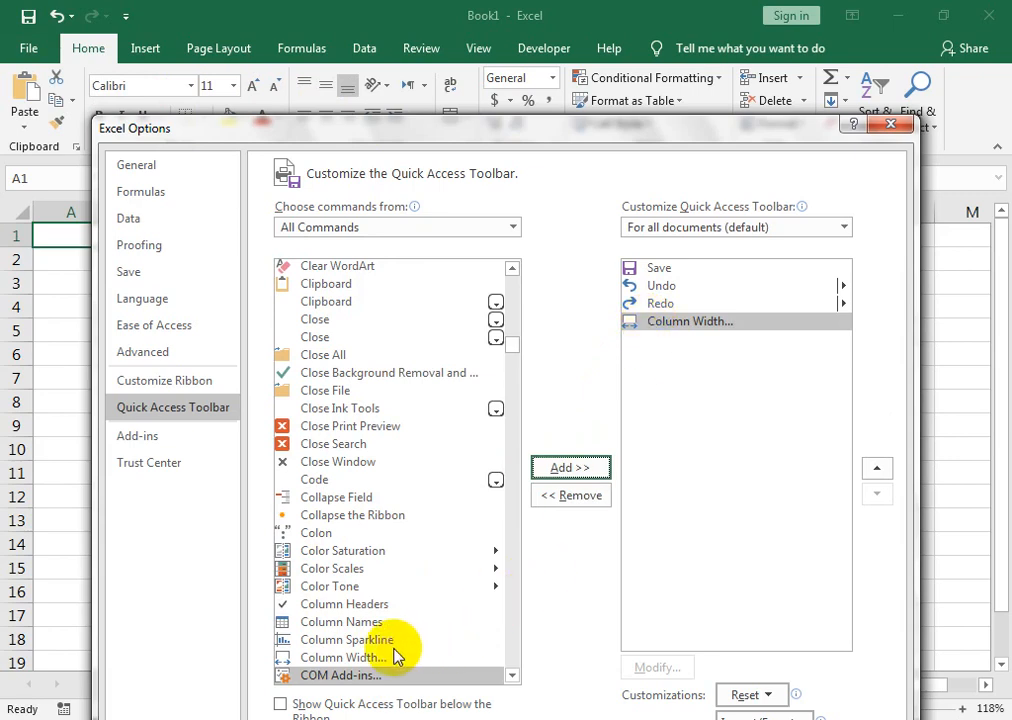
key("alt+r")
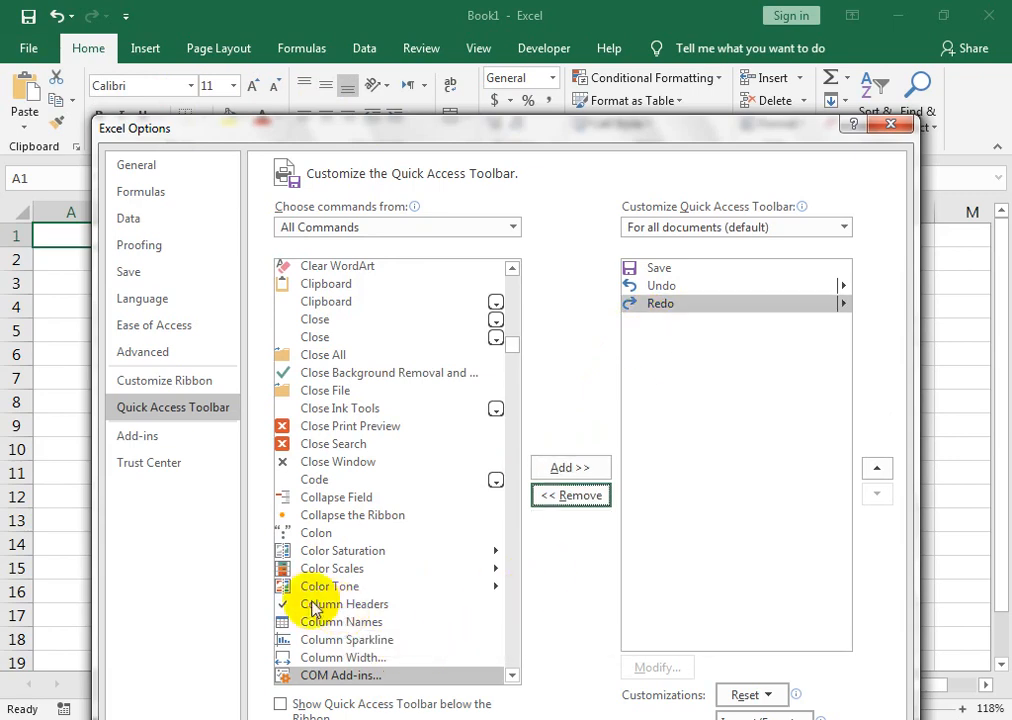
- Find the Row Height command among all commands and add it to the Quick Access Toolbar's command list
left_click(310, 605)
key("r")
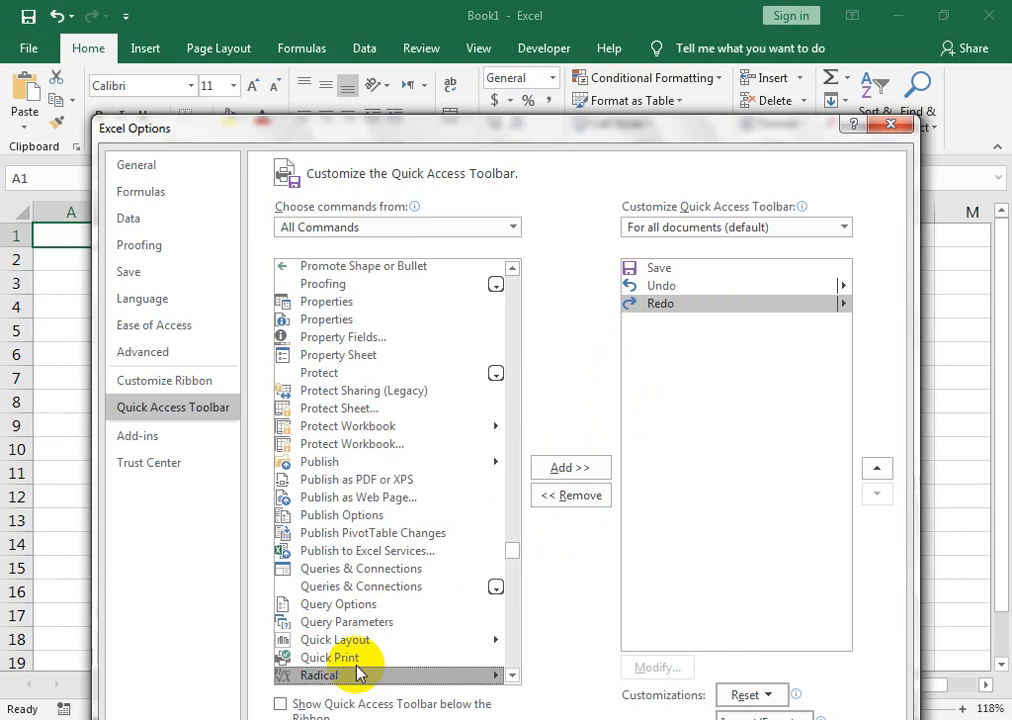
key("Down")
key("Down")
key("Down")
key("Down")
key("Down")
key("Down")
key("Down")
key("Down")
key("Down")
key("Down")
key("Down")
key("Down")
key("Down")
key("Down")
key("Down")
key("Down")
key("Down")
key("Down")
key("Down")
key("Down")
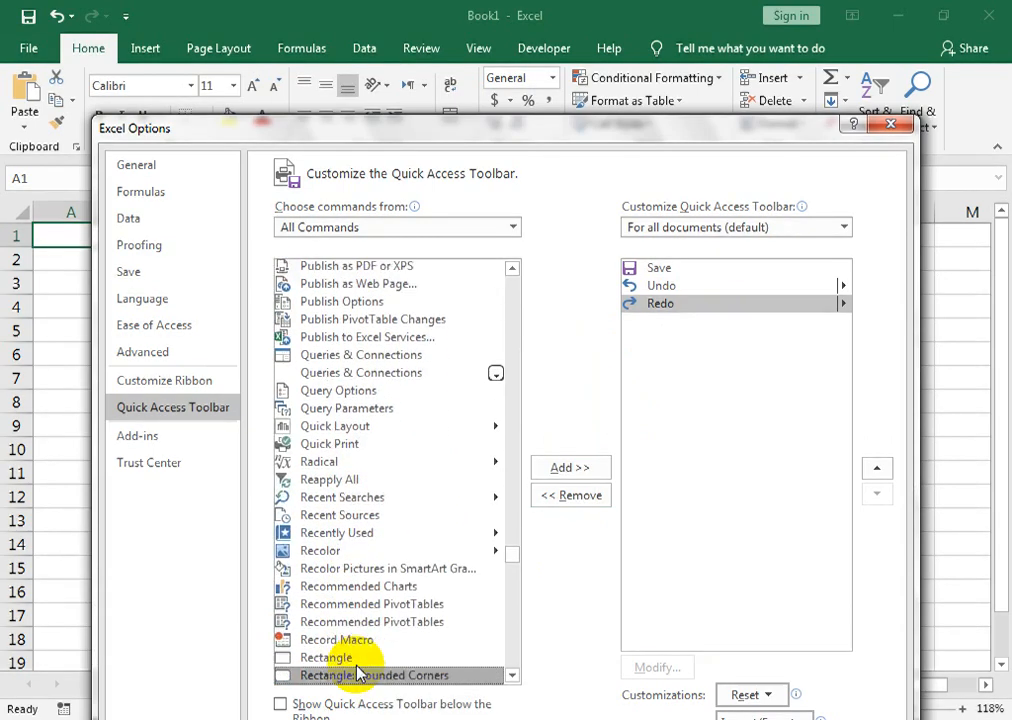
key("Down")
key("Down")
key("Down")
key("Down")
key("Down")
key("Down")
key("Down")
key("Down")
key("Down")
key("Down")
key("Down")
key("Down")
key("Down")
key("Down")
key("Down")
key("Down")
key("Down")
key("Down")
key("Down")
key("Down")
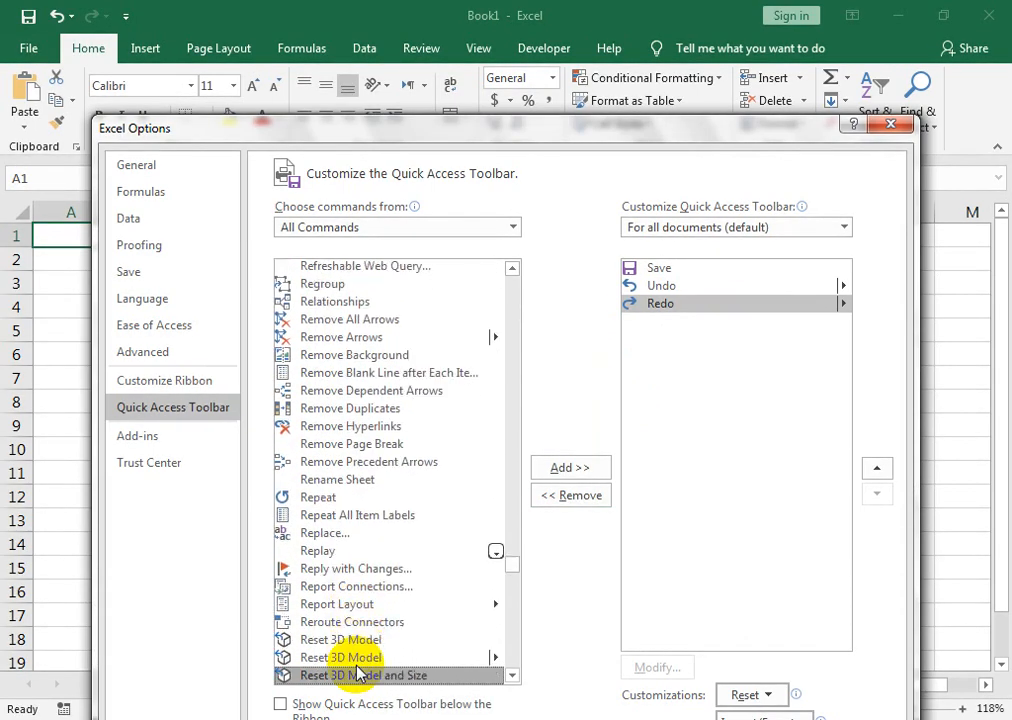
key("Down")
key("Down")
key("Down")
key("Down")
key("Down")
key("Down")
key("Down")
key("Down")
key("Down")
key("Down")
key("Down")
key("Down")
key("Down")
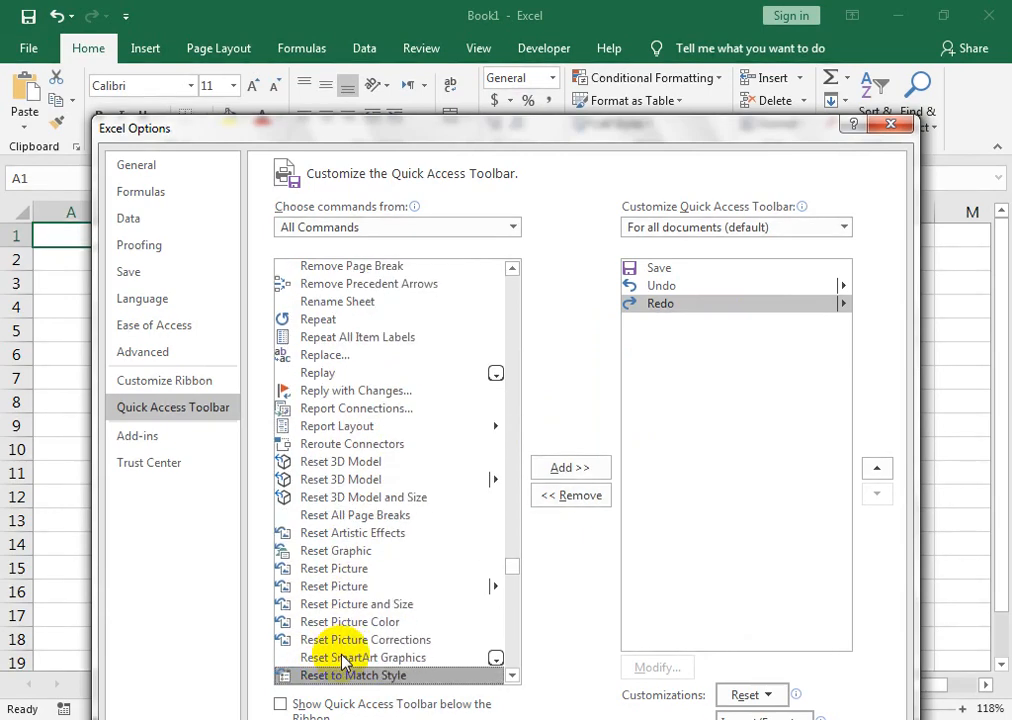
key("Down")
key("Down")
key("Down")
key("Down")
key("Down")
key("Down")
key("Down")
key("Down")
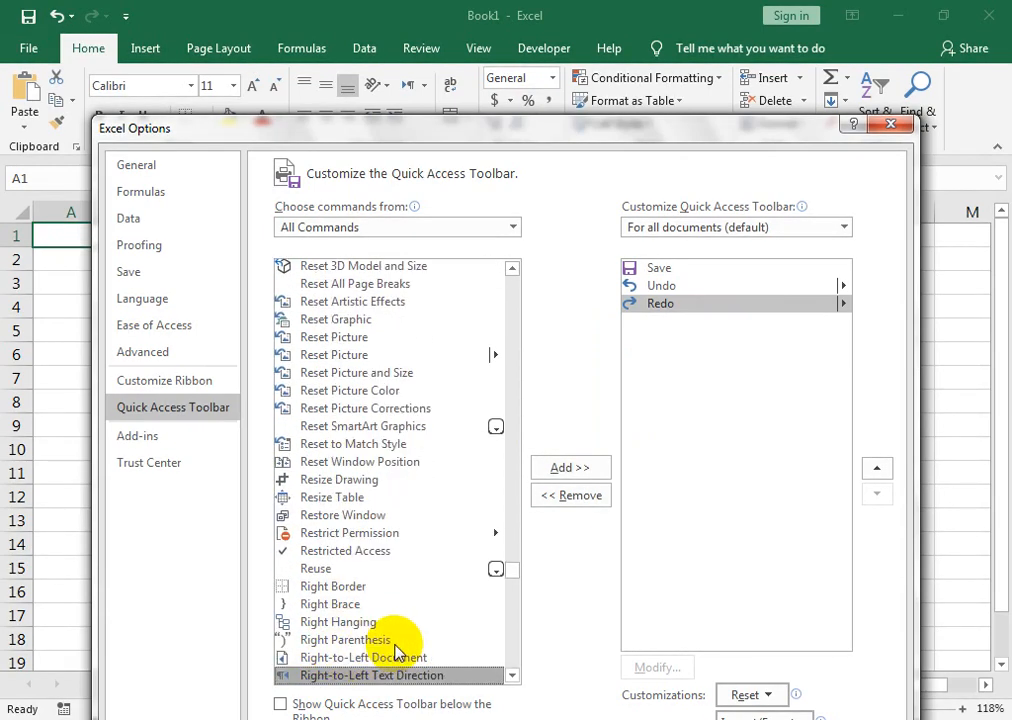
key("Down")
key("Down")
key("Down")
key("Down")
key("Down")
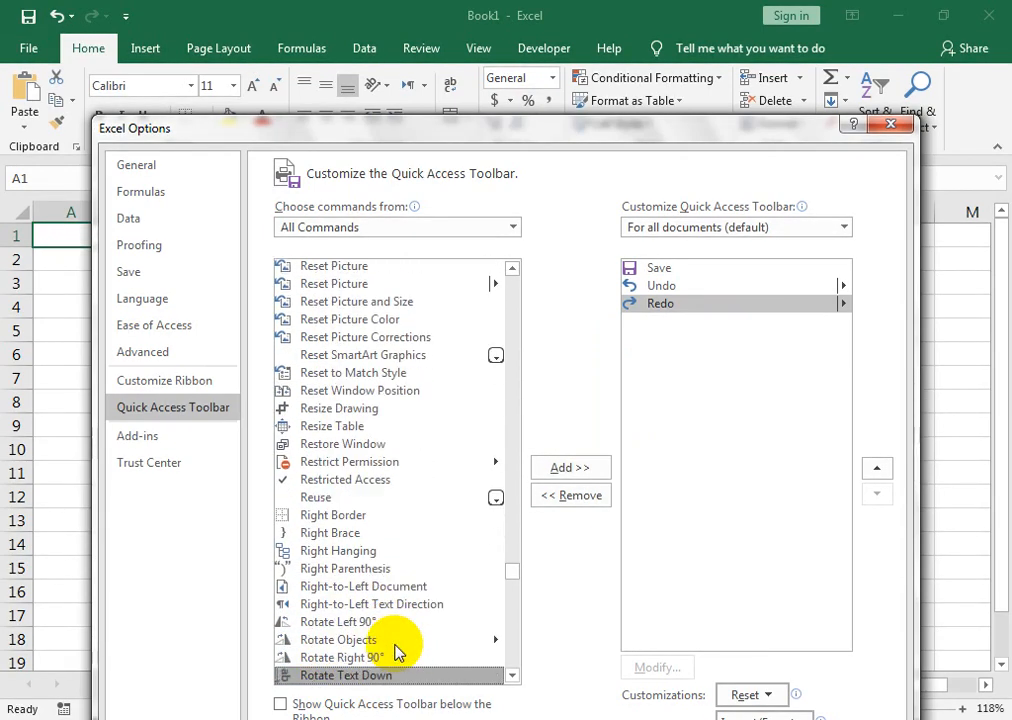
key("Down")
key("Down")
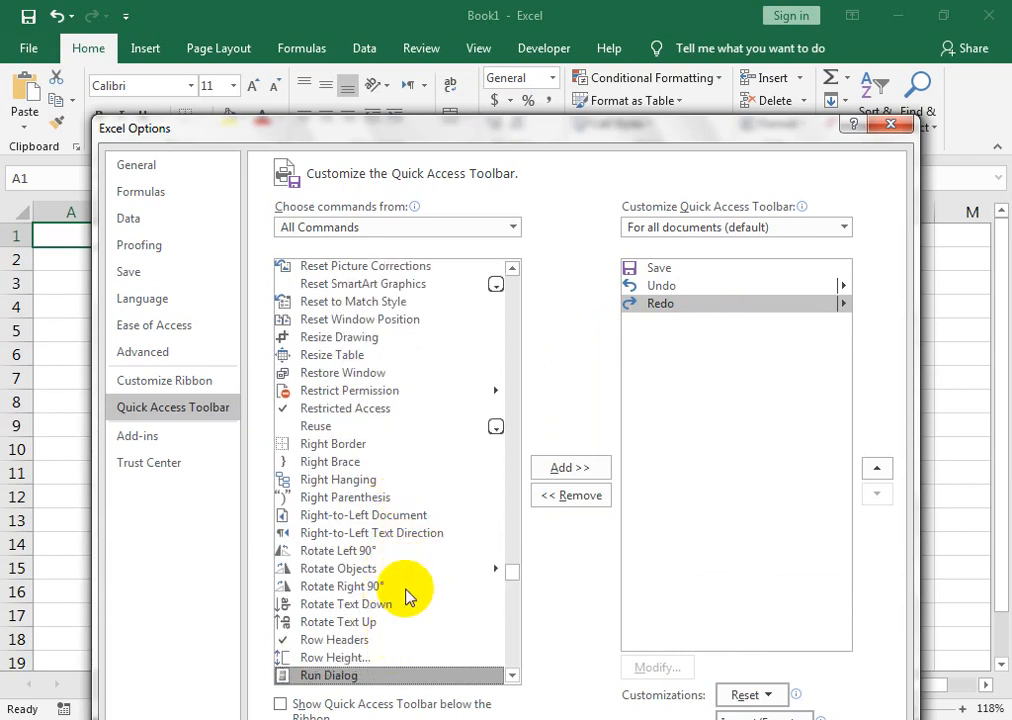
left_click(328, 662)
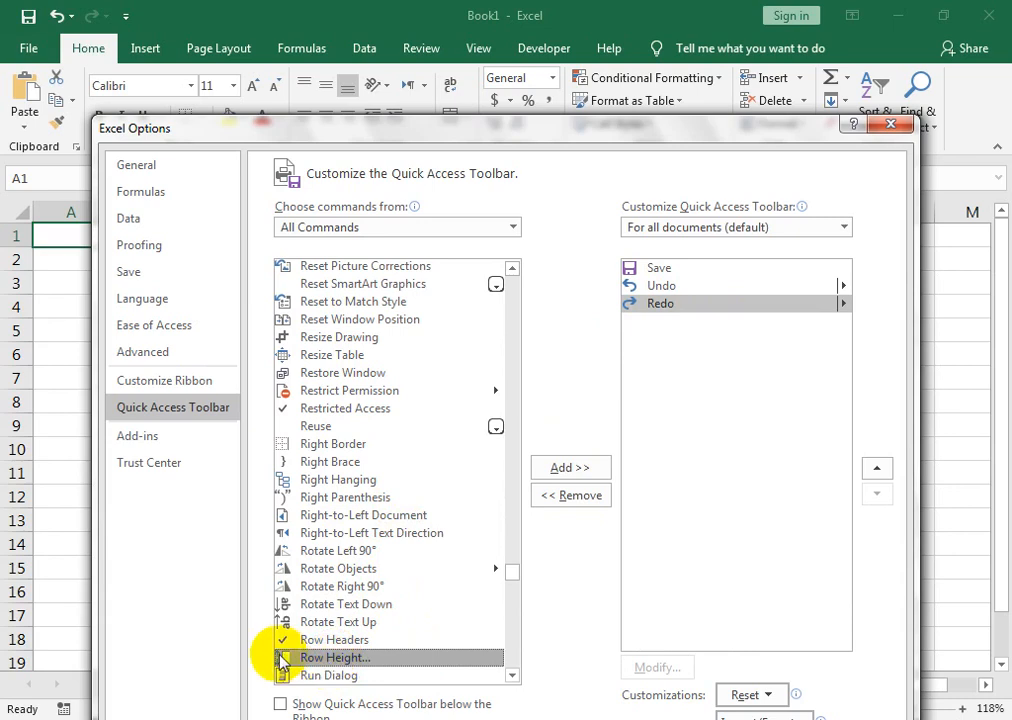
left_click(556, 470)
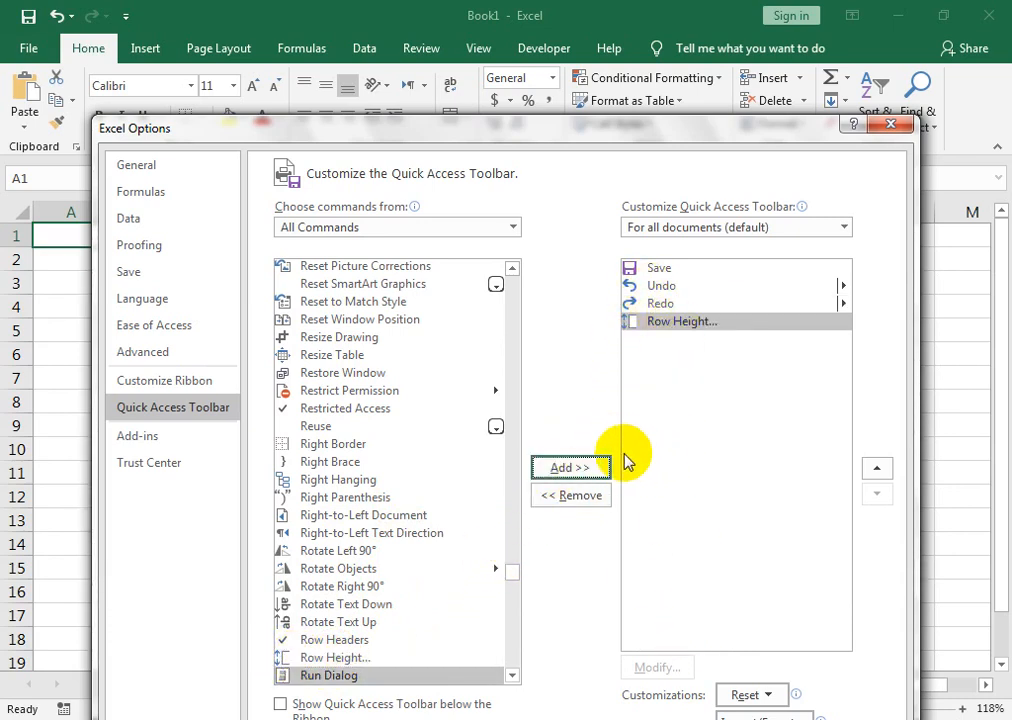
- Add the Run Dialog command to the Quick Access Toolbar's command list and remove it again
left_click(572, 468)
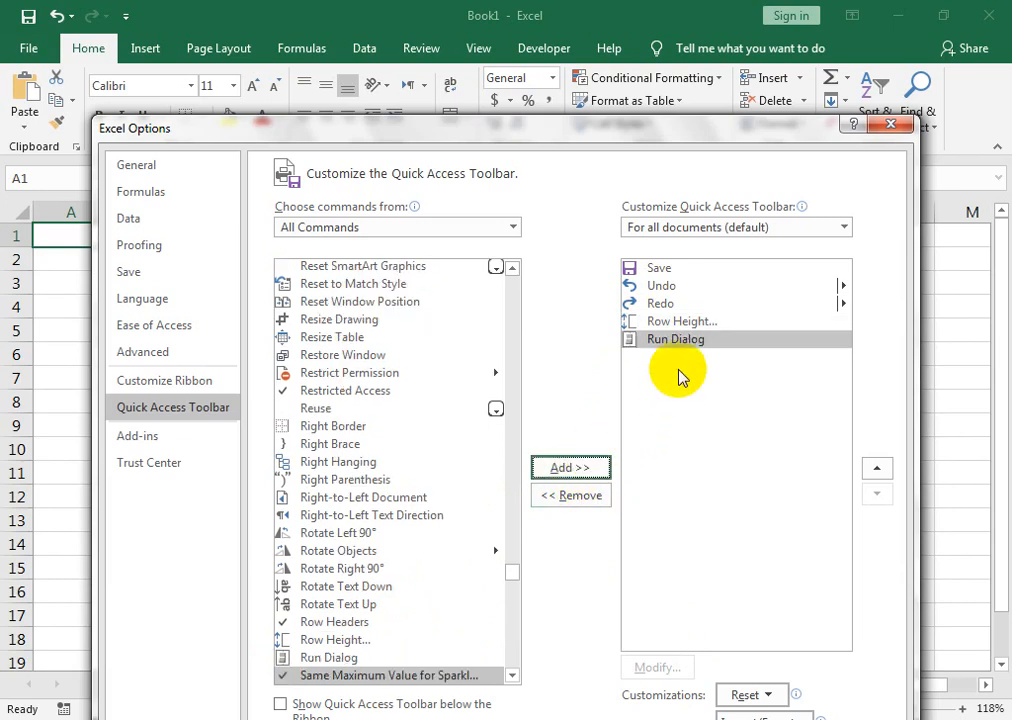
left_click(578, 503)
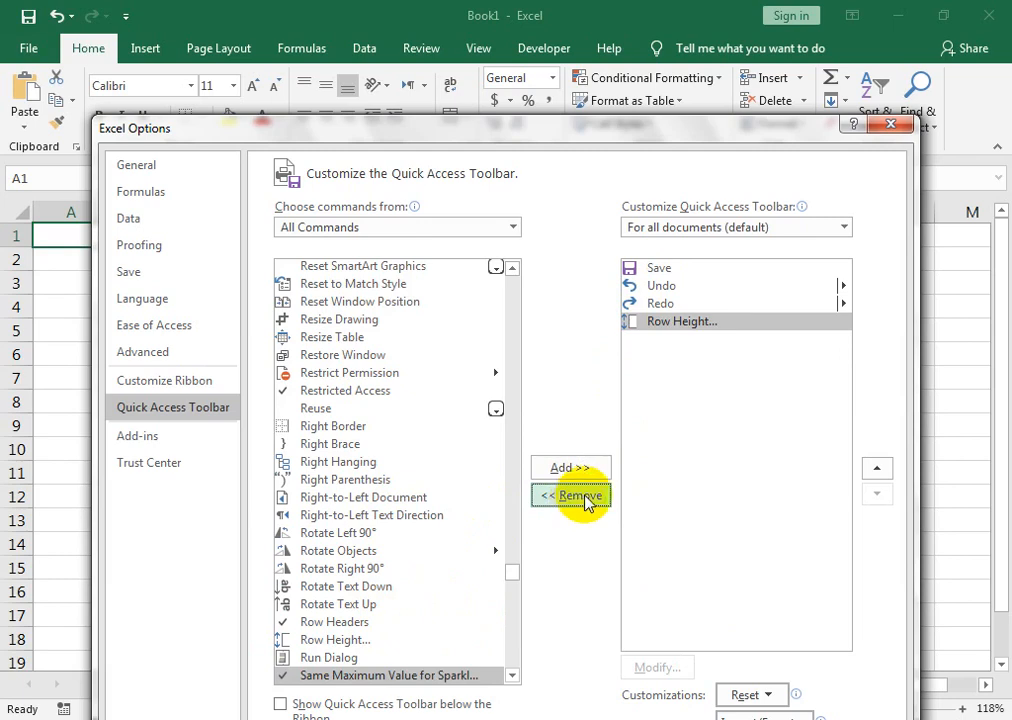
- Find the Column Width command among all commands, add it to the Quick Access Toolbar's command list and apply the customization
left_click(345, 445)
key("c")
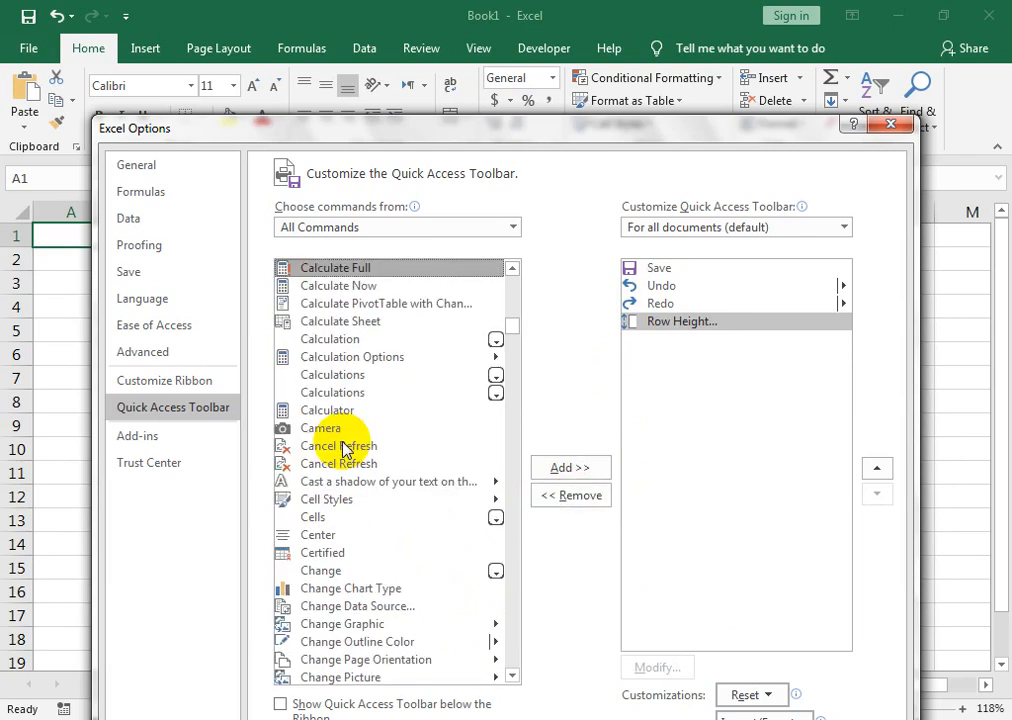
key("Down")
key("Down")
key("Down")
key("Down")
key("Down")
key("Down")
key("Down")
key("Down")
key("Down")
key("Down")
key("Down")
key("Down")
key("Down")
key("Down")
key("Down")
key("Down")
key("Down")
key("Down")
key("Down")
key("Down")
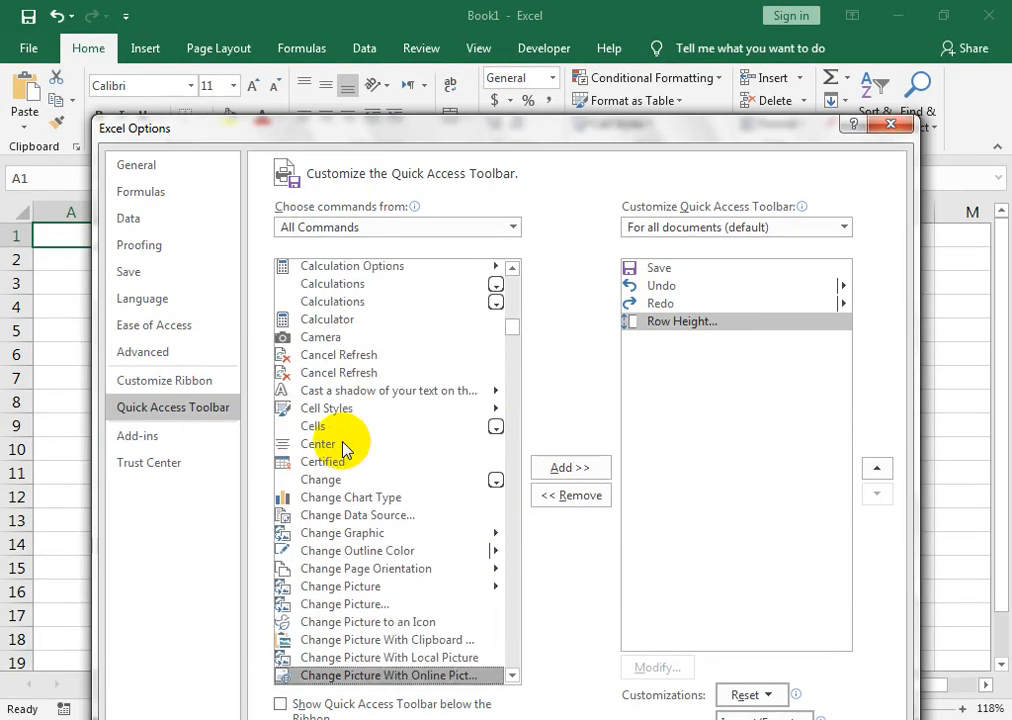
key("Down")
key("Down")
key("Down")
key("Down")
key("Down")
key("Down")
key("Down")
key("Down")
key("Down")
key("Down")
key("Down")
key("Down")
key("Down")
key("Down")
key("Down")
key("Down")
key("Down")
key("Down")
key("Down")
key("Down")
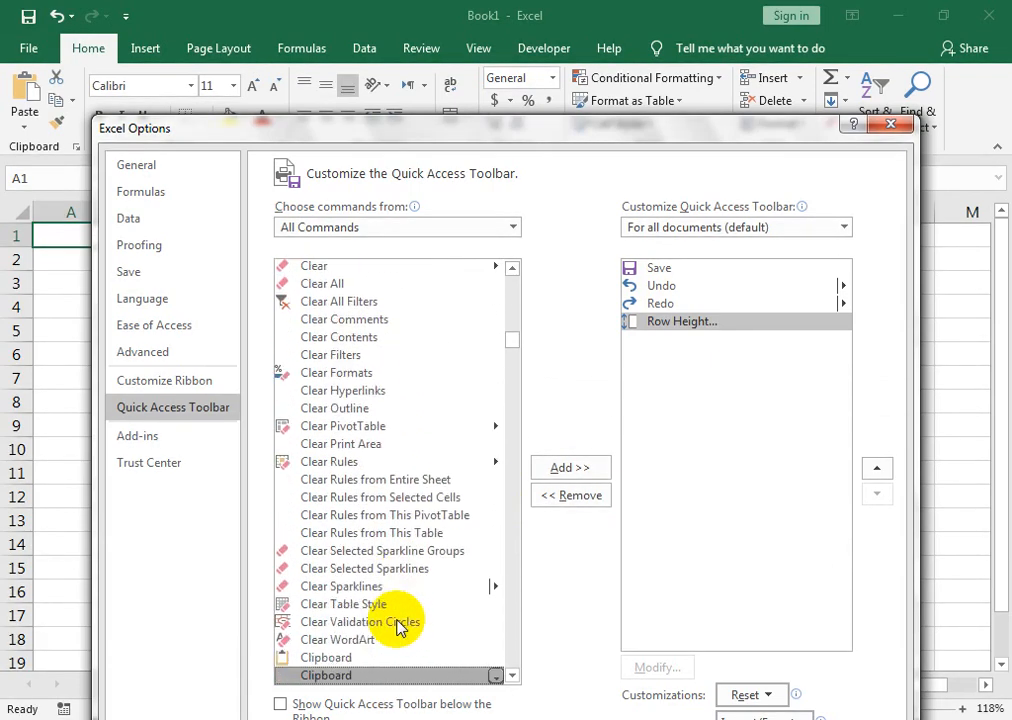
key("Down")
key("Down")
key("Down")
key("Down")
key("Down")
key("Down")
key("Down")
key("Down")
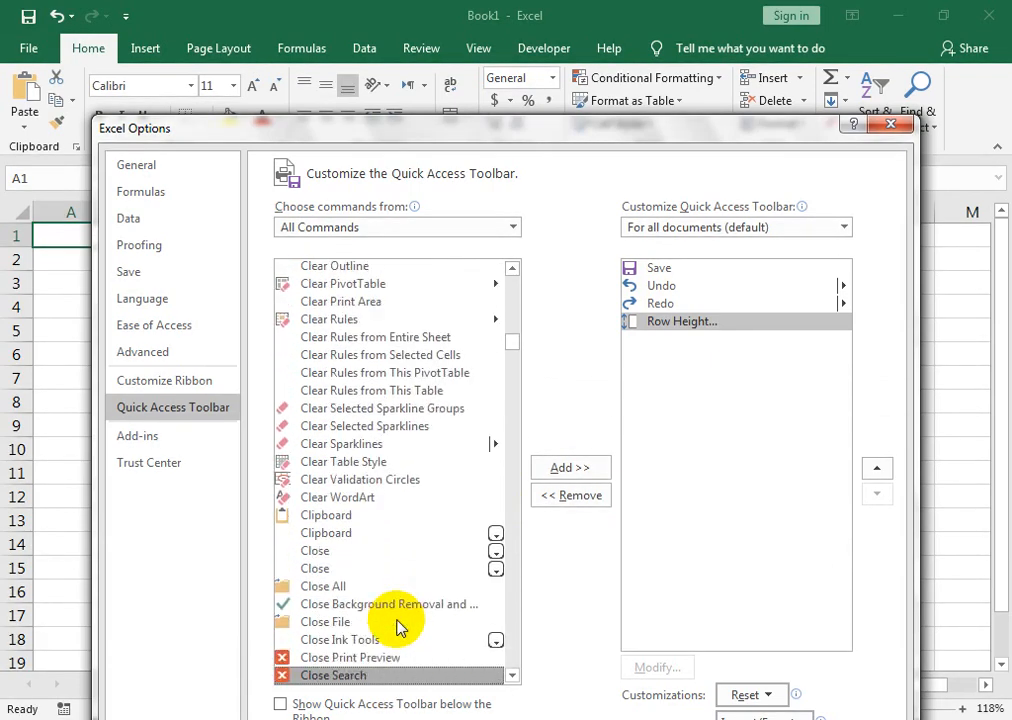
key("Down")
key("Down")
key("Down")
key("Down")
key("Down")
key("Down")
key("Down")
key("Down")
key("Down")
key("Down")
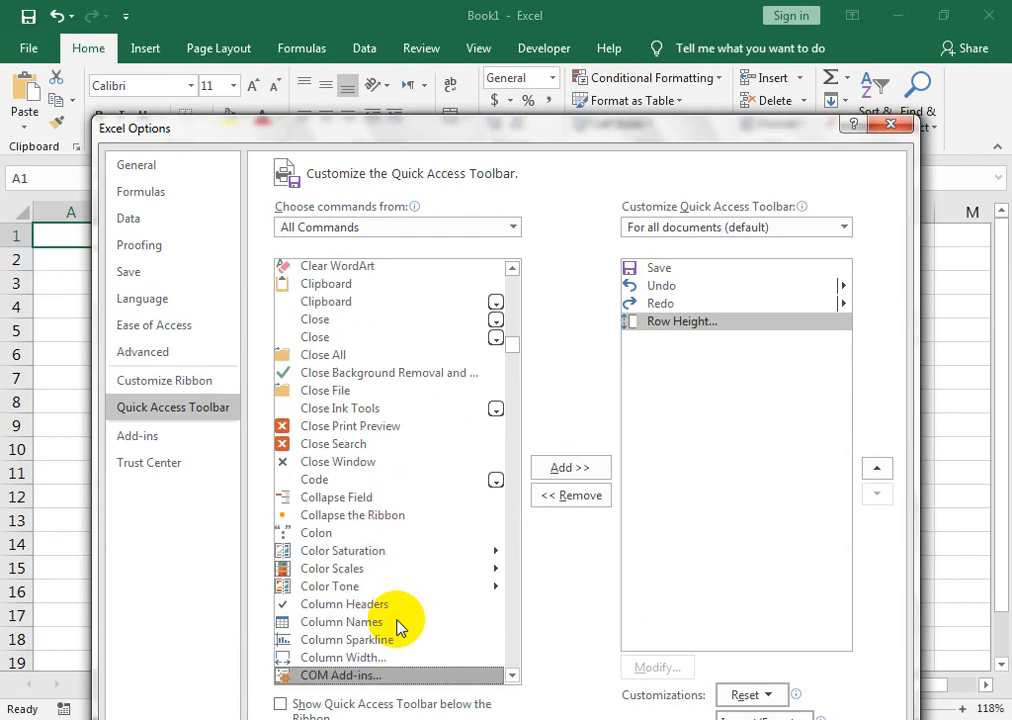
left_click(358, 658)
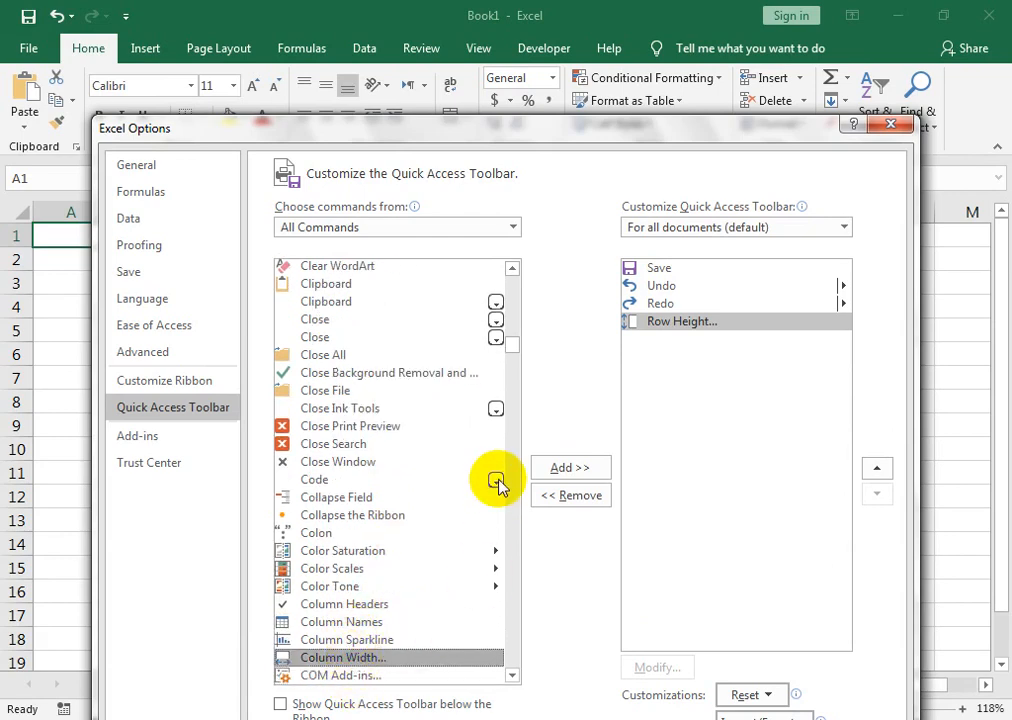
left_click(566, 467)
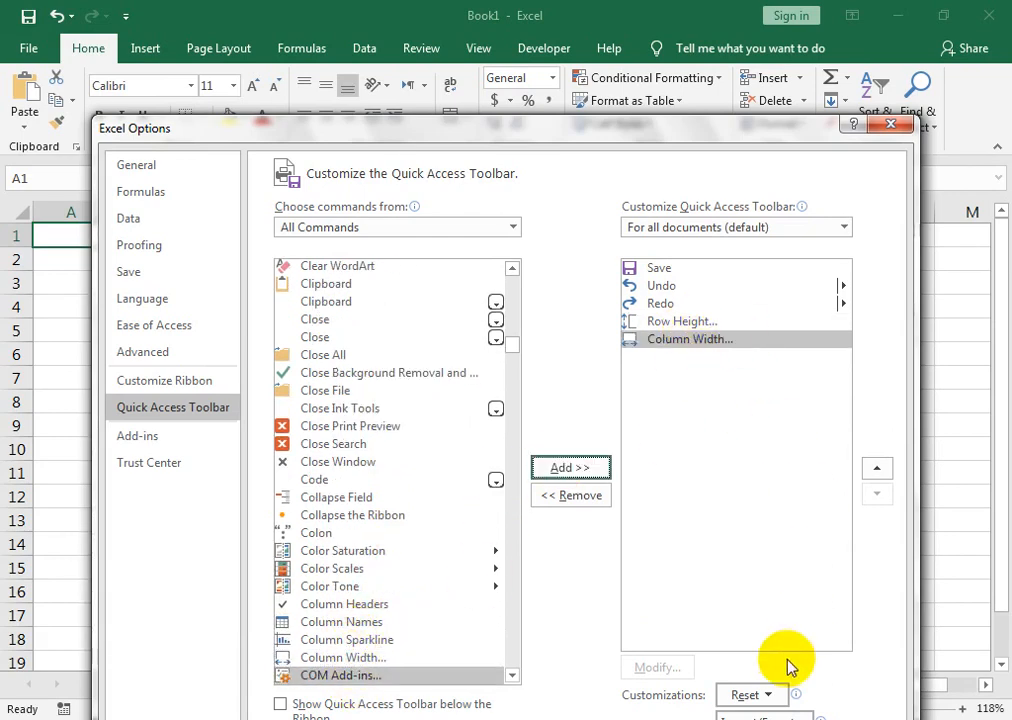
left_click_drag(655, 130, 645, 76)
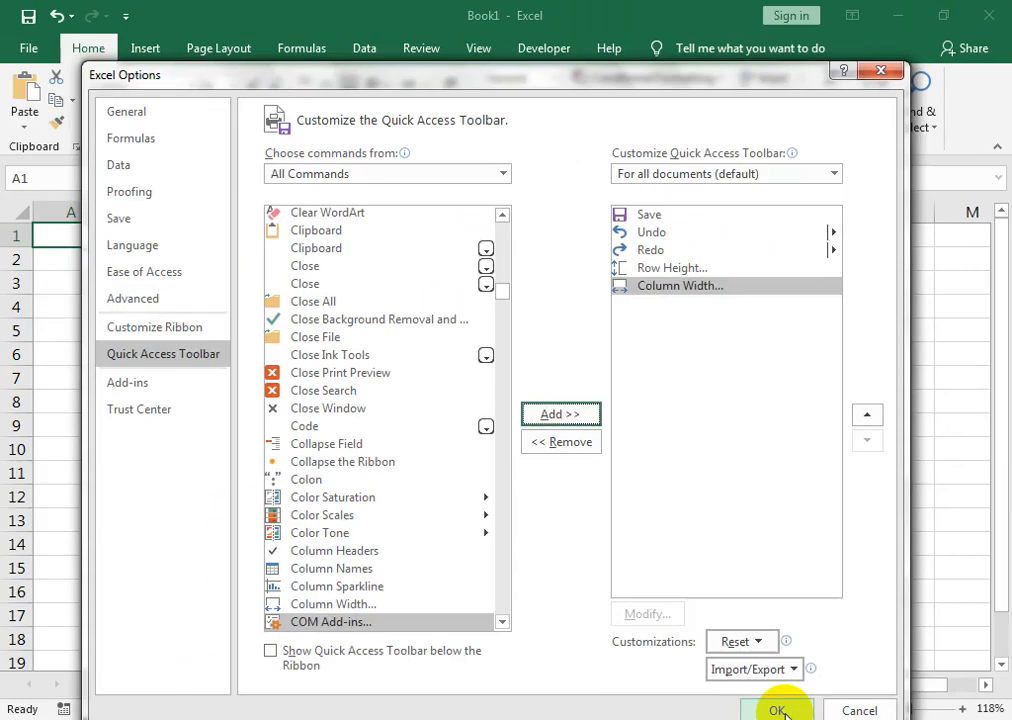
left_click(778, 710)
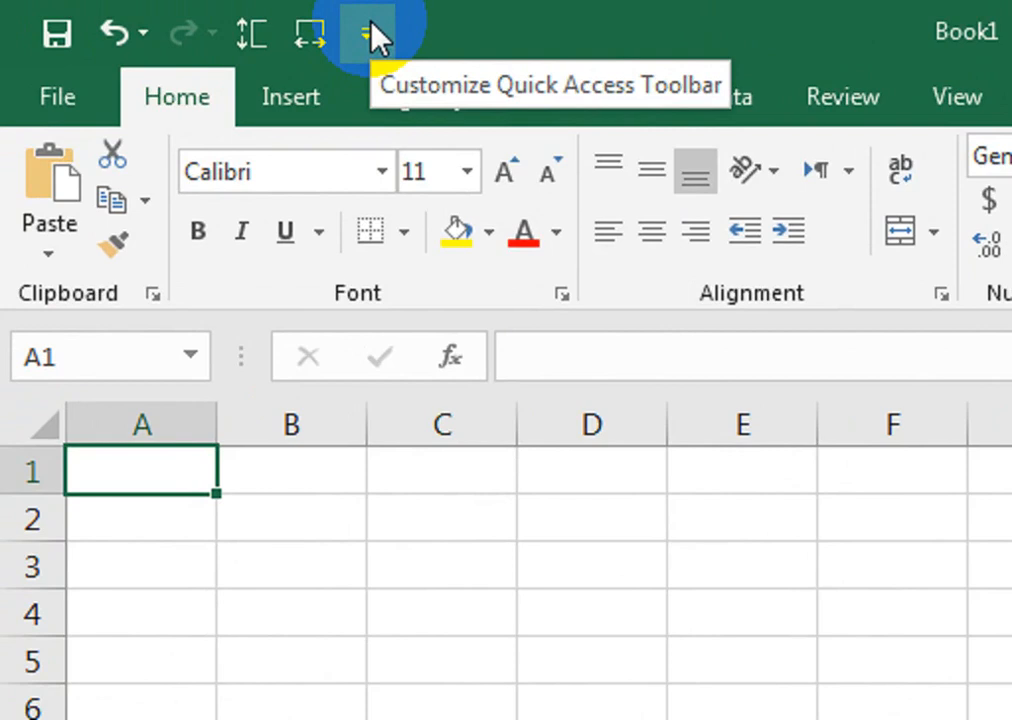
left_click(372, 36)
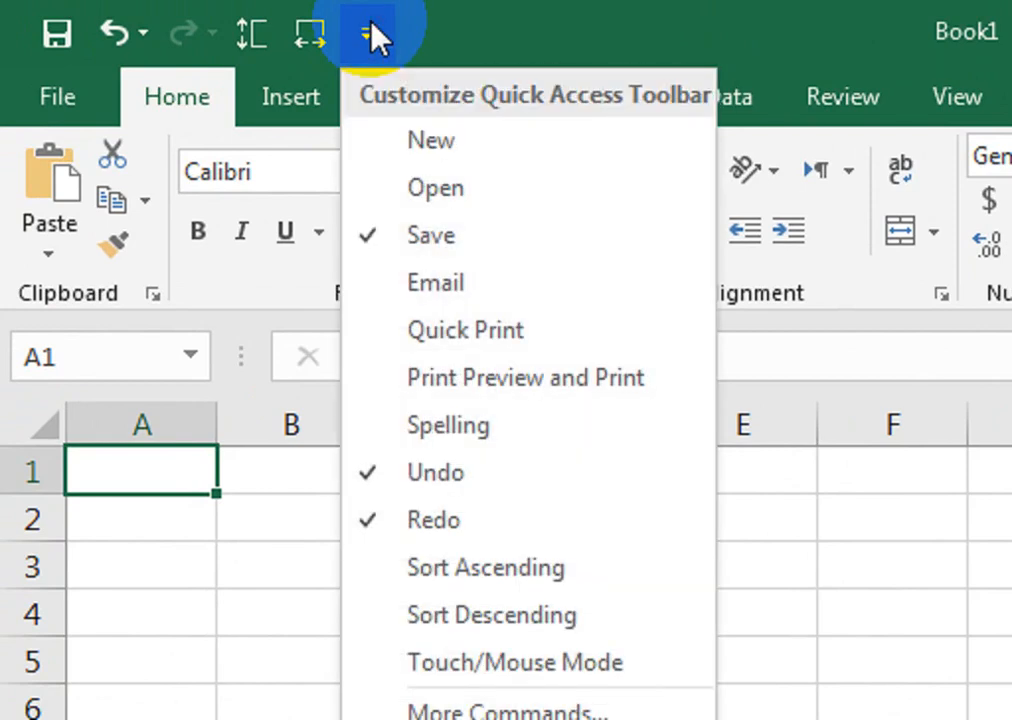
left_click(438, 32)
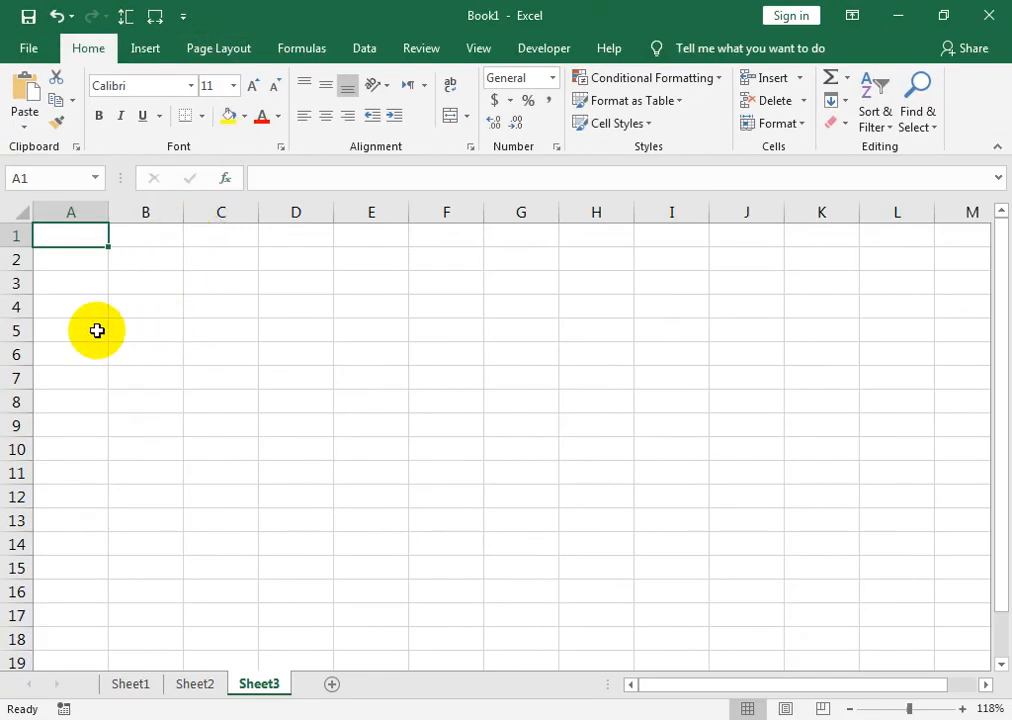
- Apply all borders to the range A5:I13 on Sheet3
left_click_drag(92, 331, 691, 522)
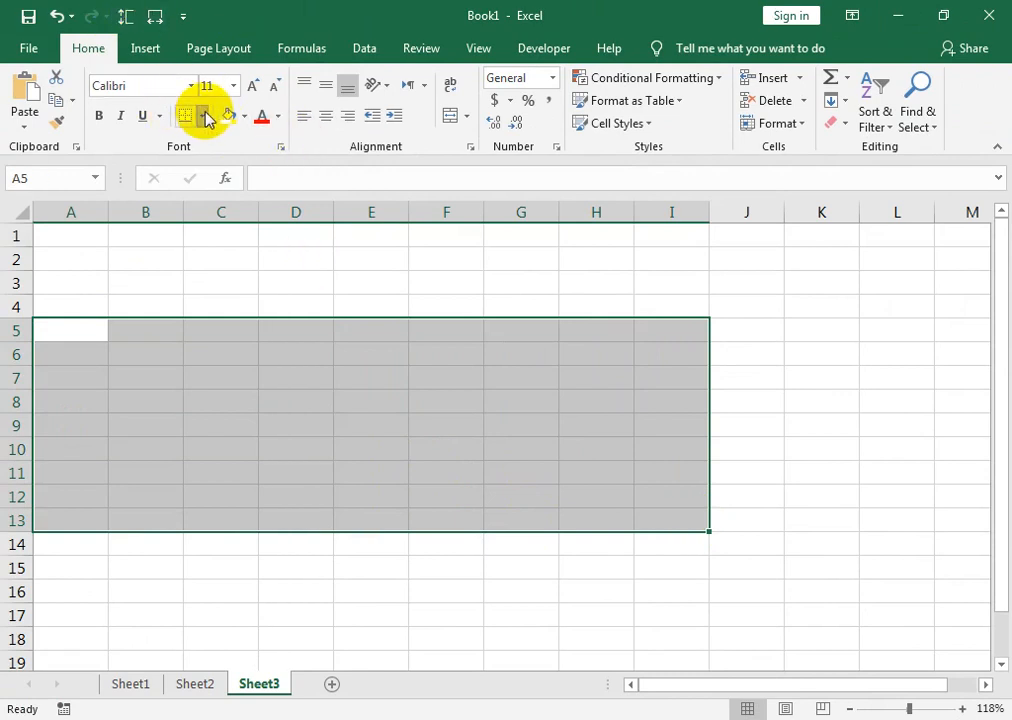
left_click(204, 114)
left_click(222, 286)
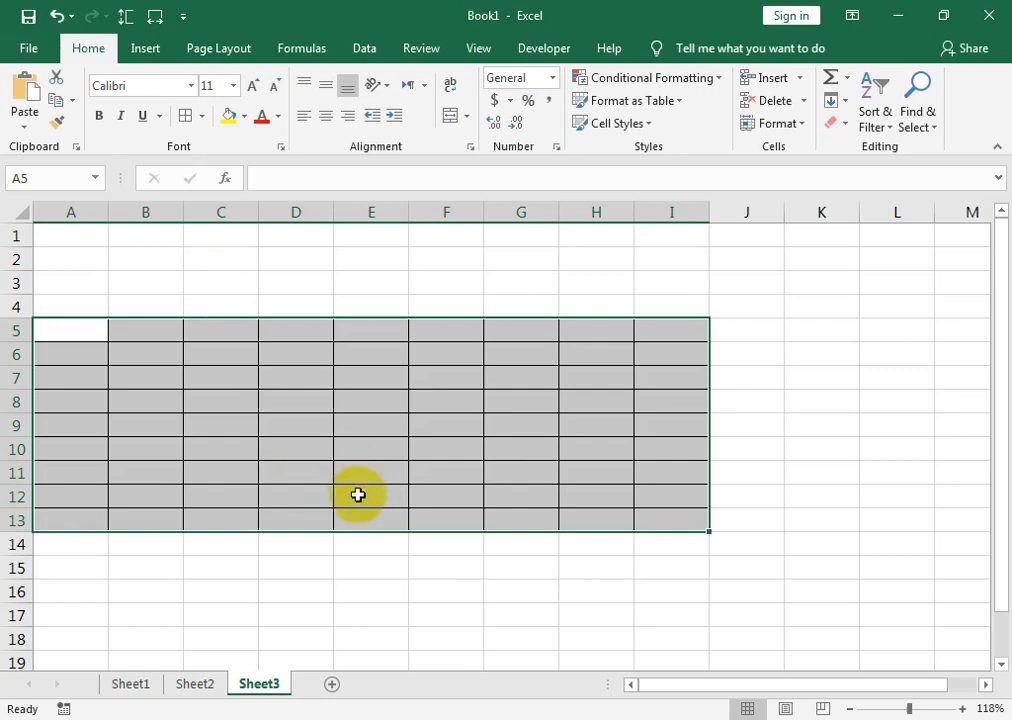
- Widen column A to about 10.00, and widen columns A through E together to a larger equal width
left_click_drag(107, 208, 121, 208)
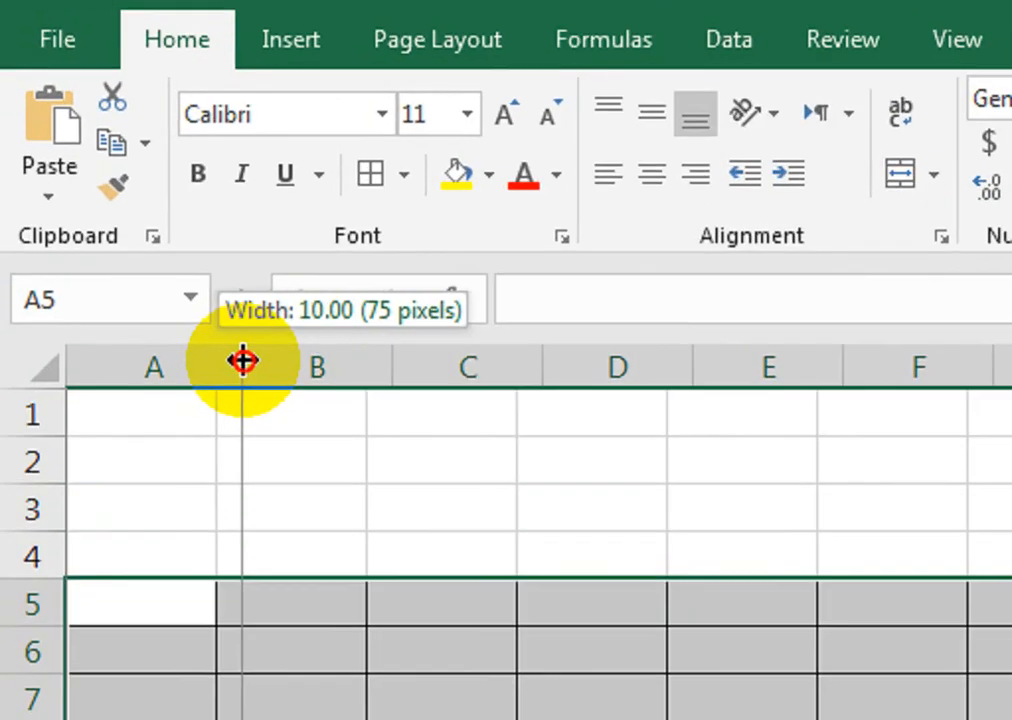
mouse_move(243, 360)
left_mouse_down()
mouse_move(282, 355)
mouse_move(244, 379)
left_mouse_up()
left_click(282, 355)
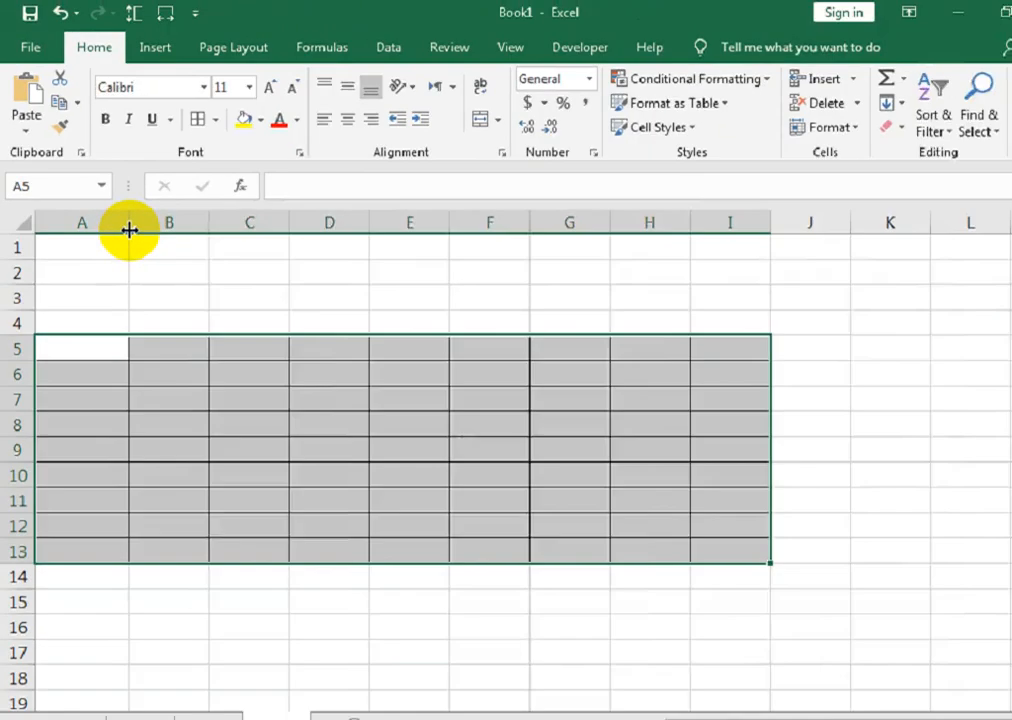
left_click_drag(115, 210, 391, 208)
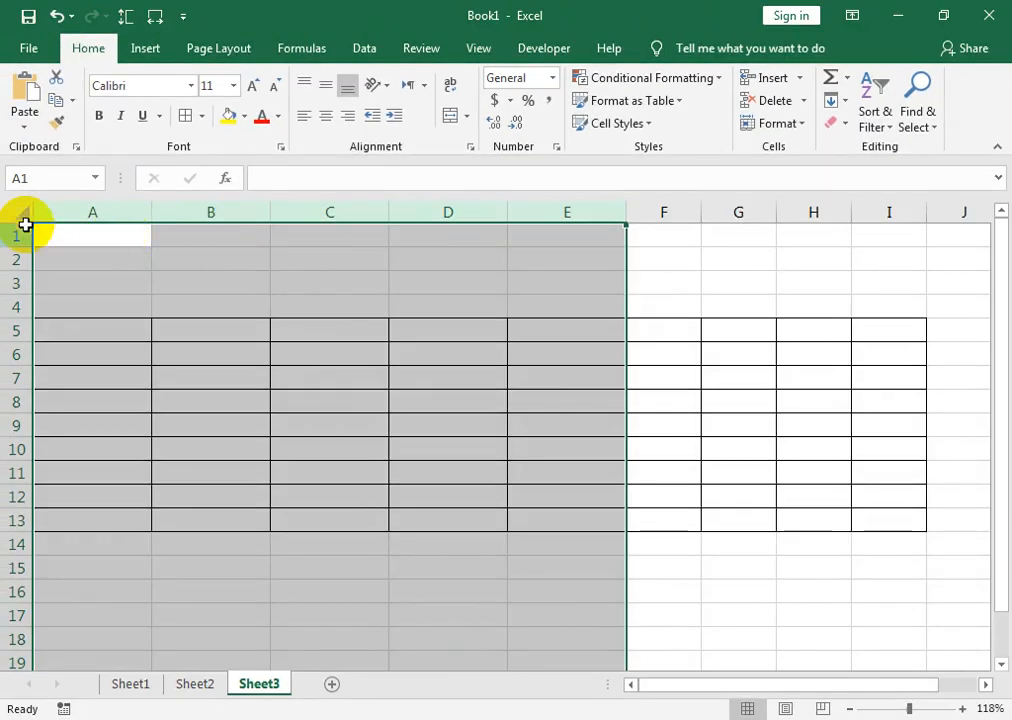
- Select the whole sheet and narrow all columns together to one equal width
left_click(24, 212)
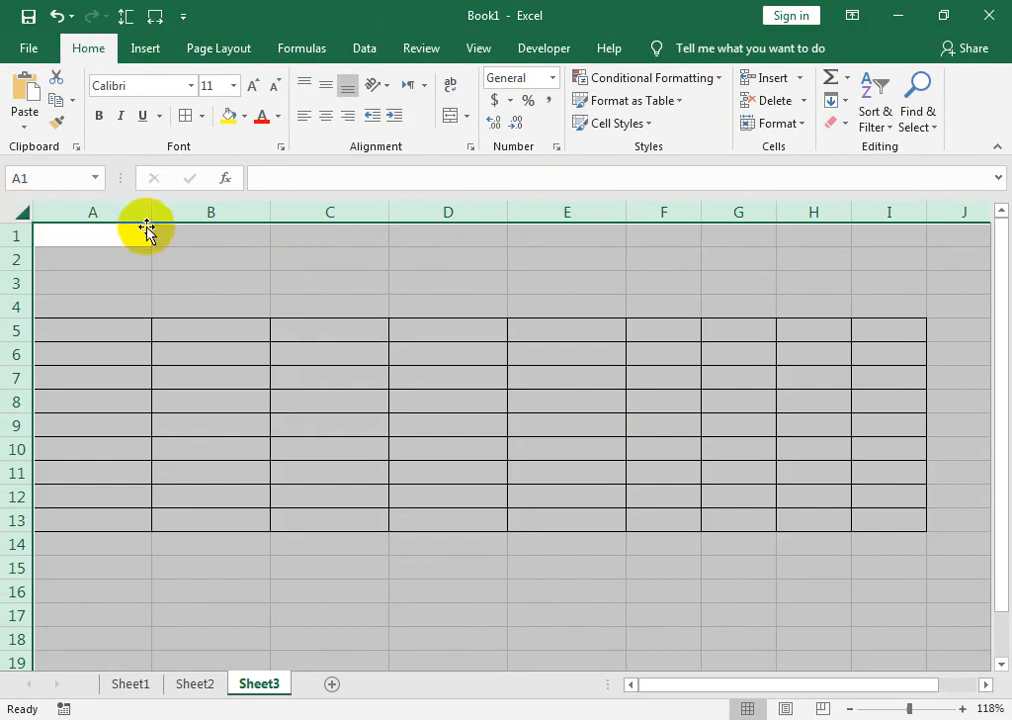
left_click_drag(146, 218, 115, 230)
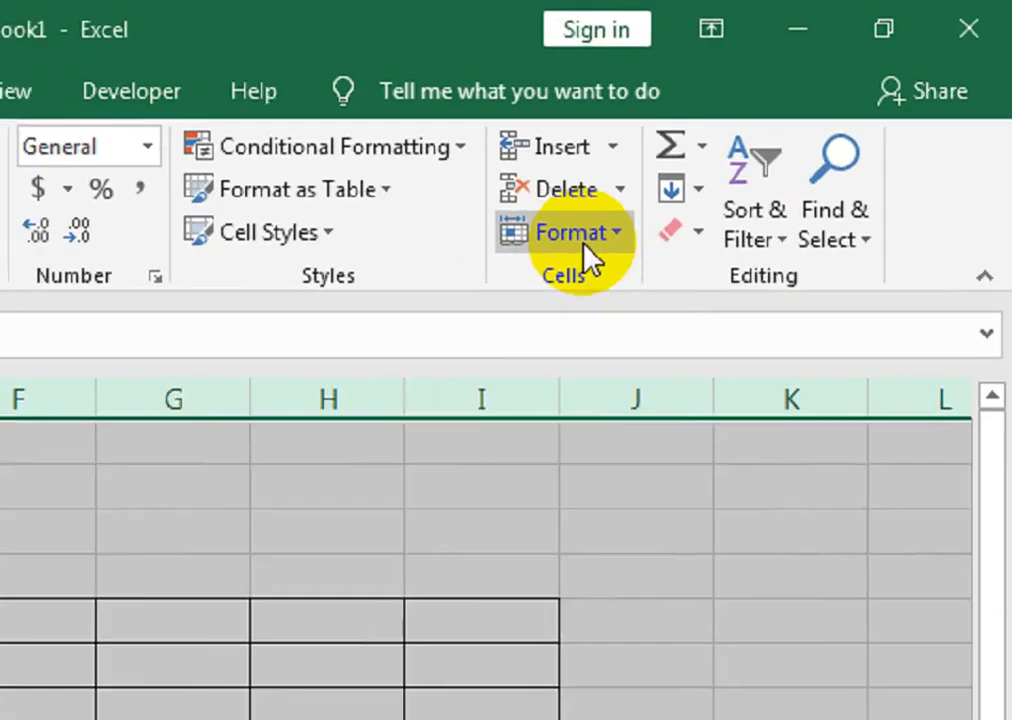
- Set the row height of the whole sheet to 25 with the Format command's Row Height option
left_click(785, 128)
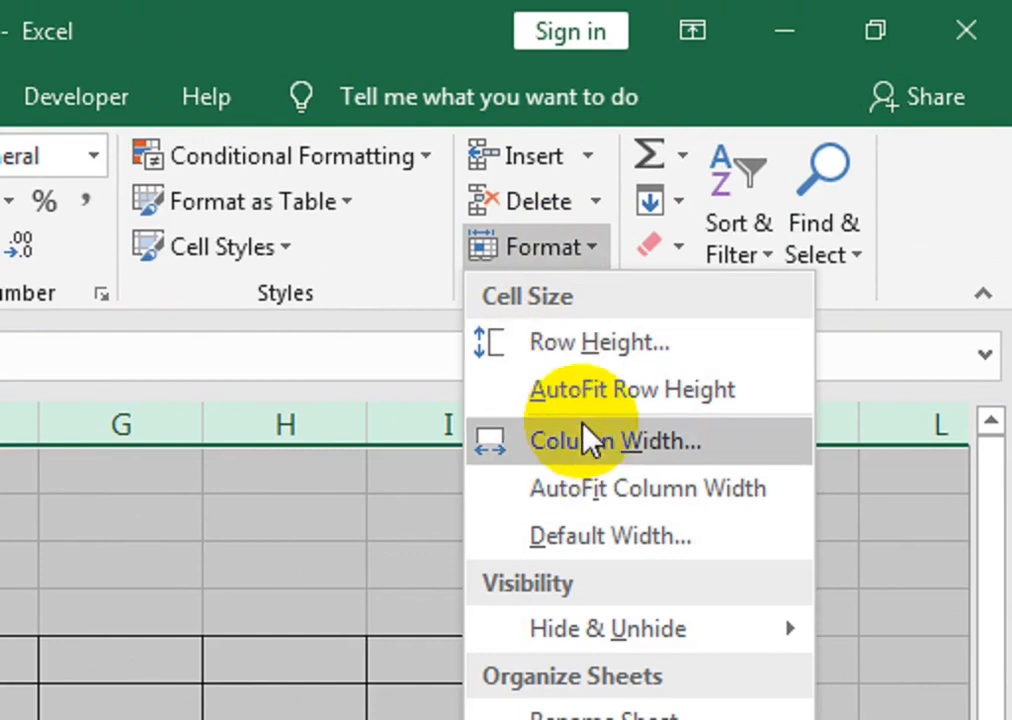
left_click(586, 344)
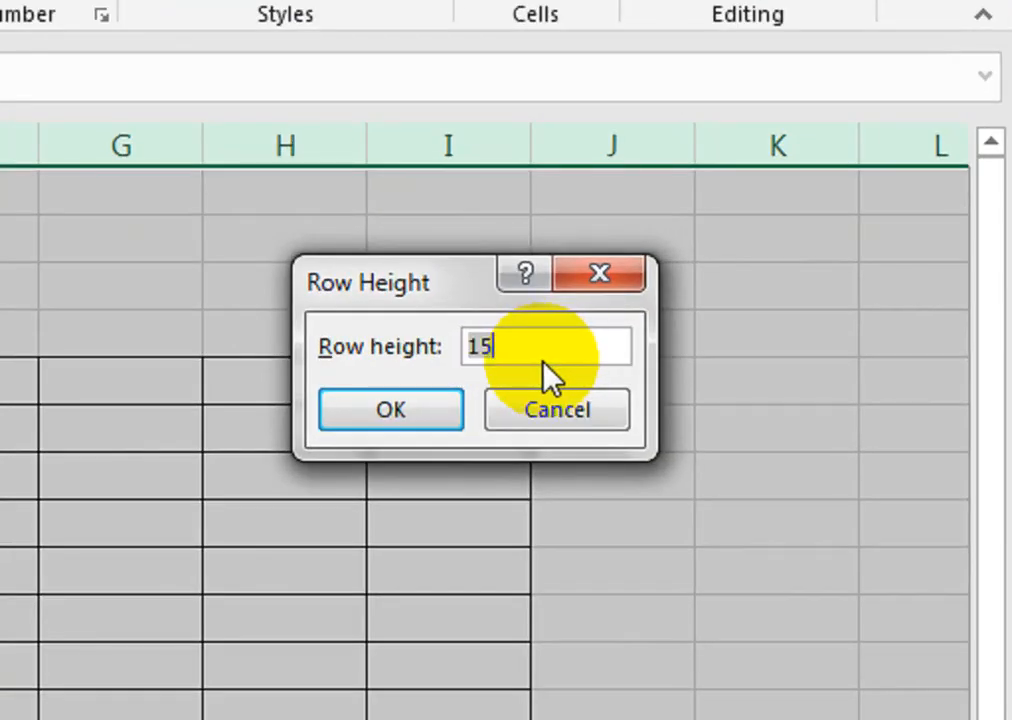
type("25")
key("Return")
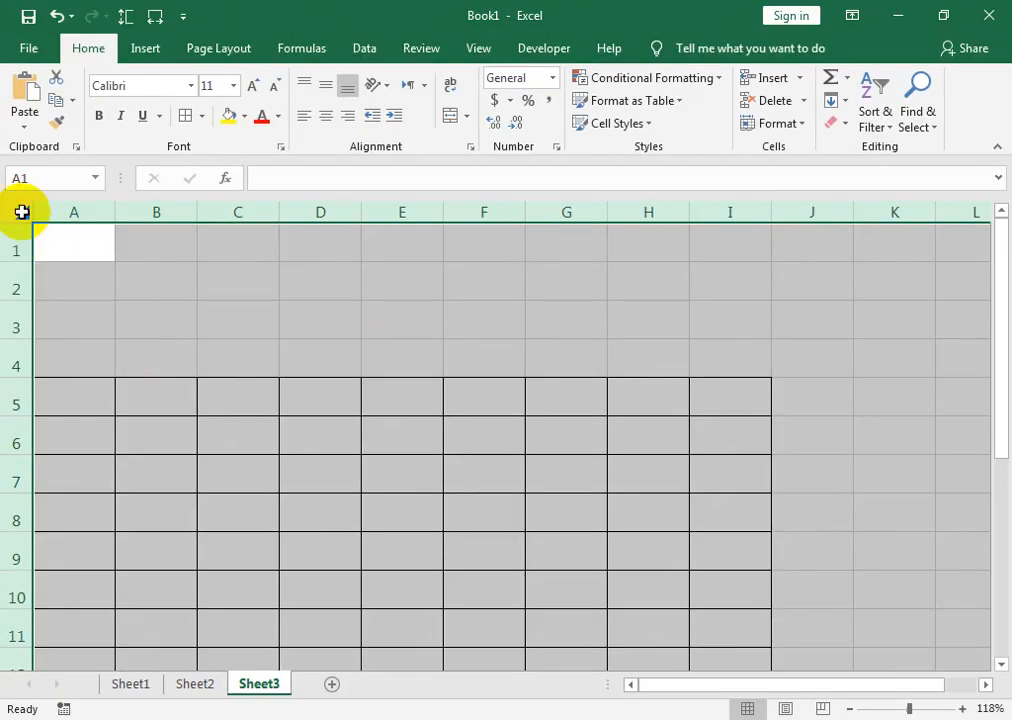
- Set the row height of the whole sheet to 15 with the Quick Access Toolbar's Row Height command
left_click(127, 17)
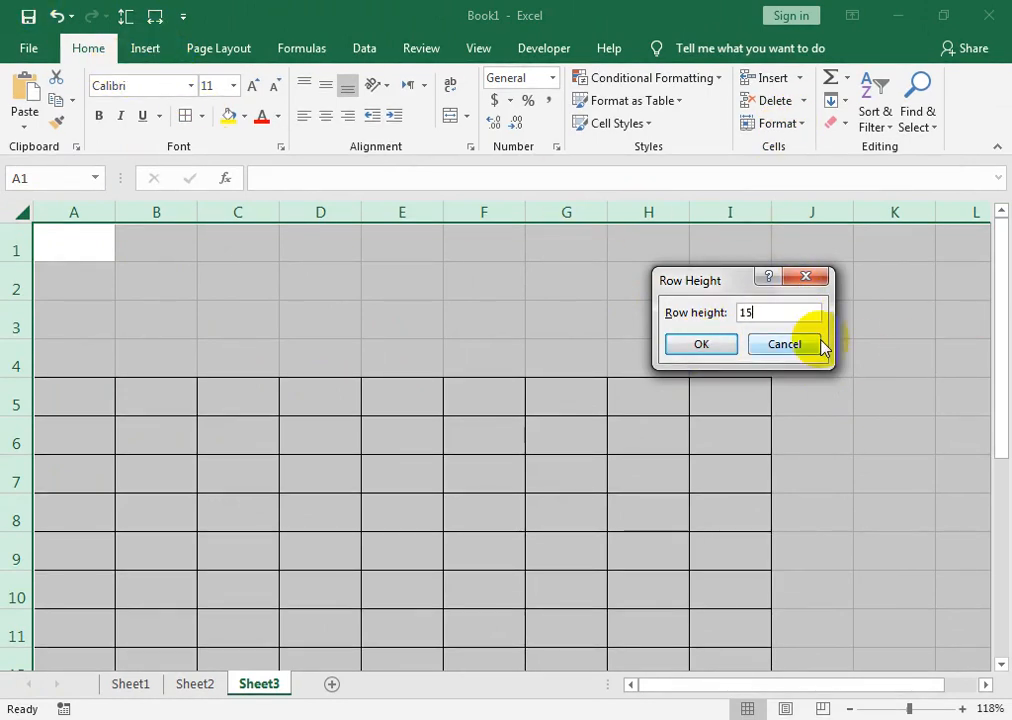
key("Return")
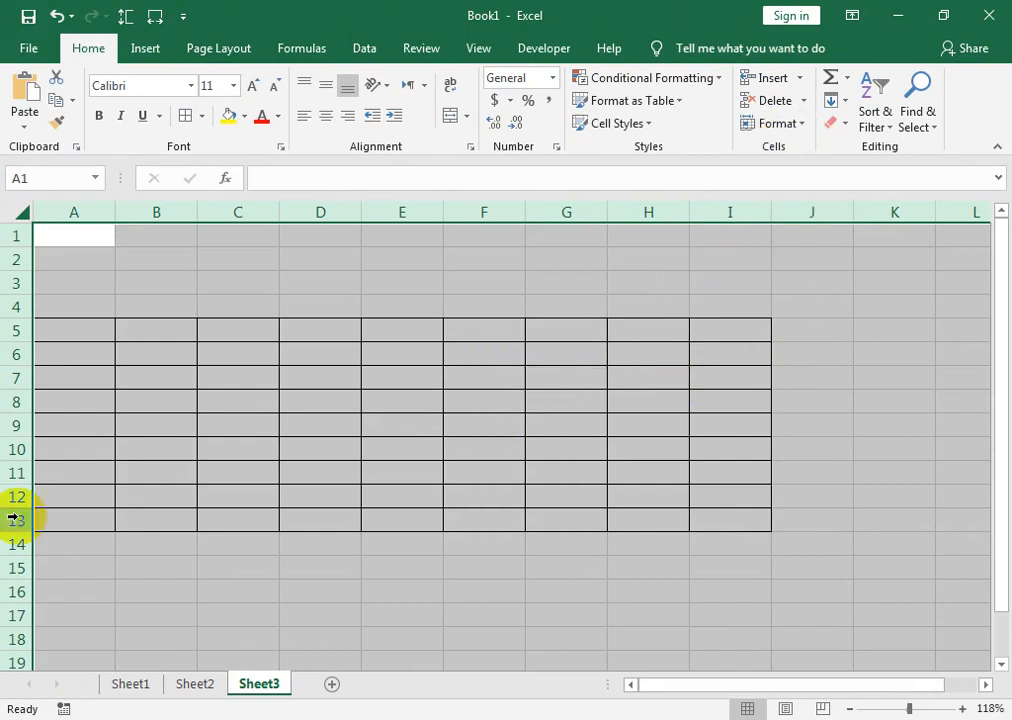
- Set the height of rows 5 through 10 to 10 and undo the change
left_click_drag(16, 333, 12, 448)
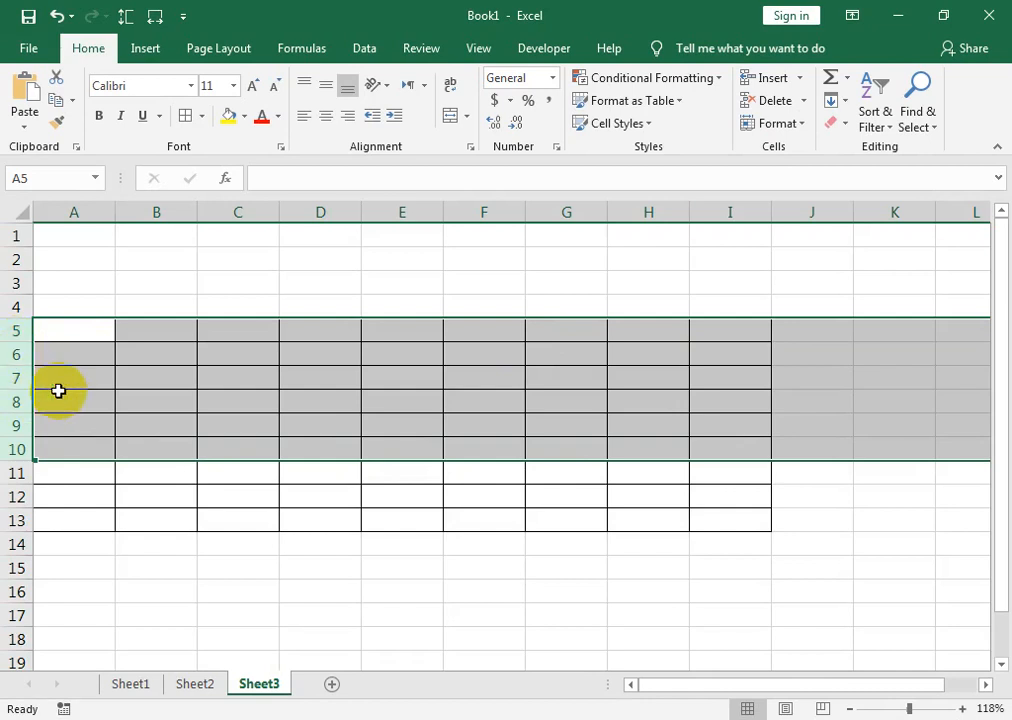
left_click(127, 16)
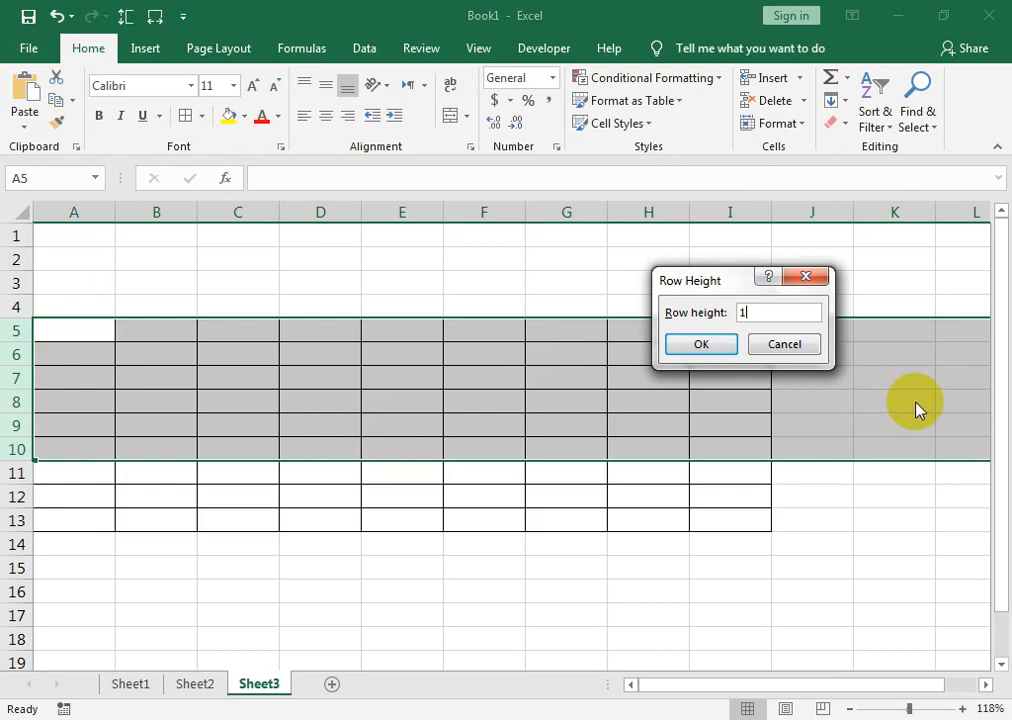
type("0")
key("Return")
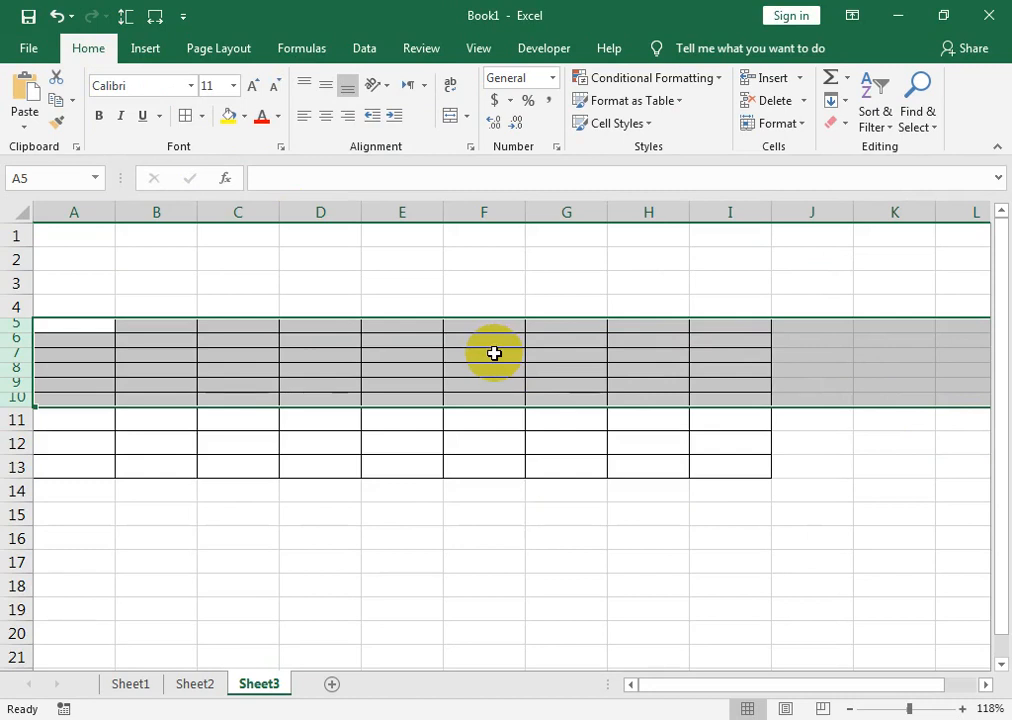
key("ctrl+z")
- Set the width of columns C through I to 20 and undo the change
left_click_drag(248, 213, 741, 244)
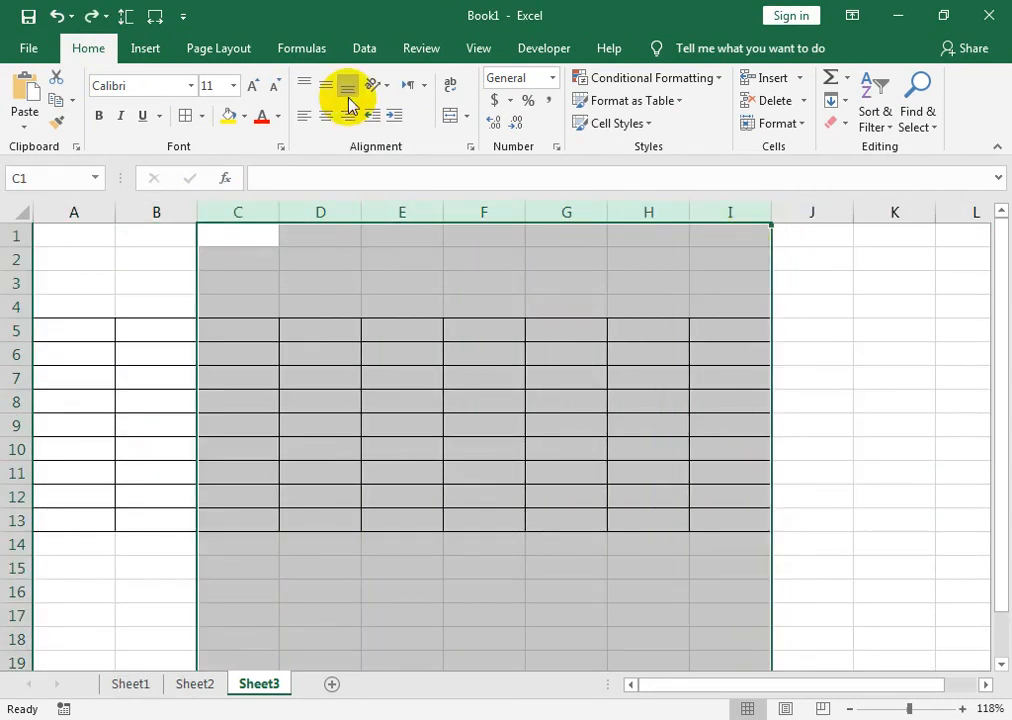
left_click(157, 17)
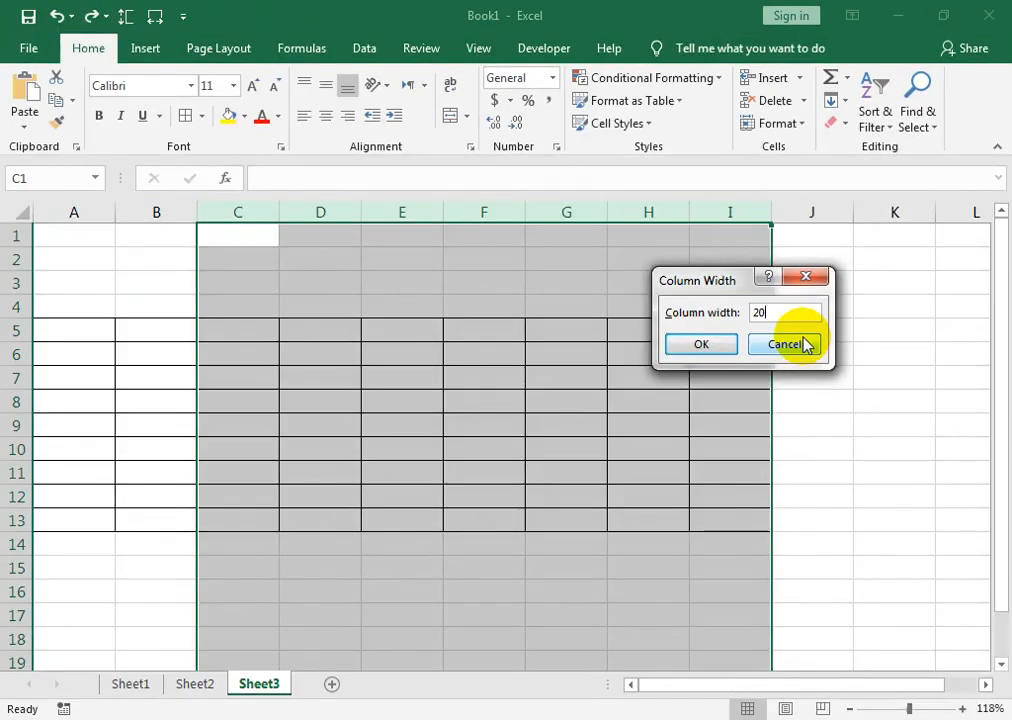
key("Return")
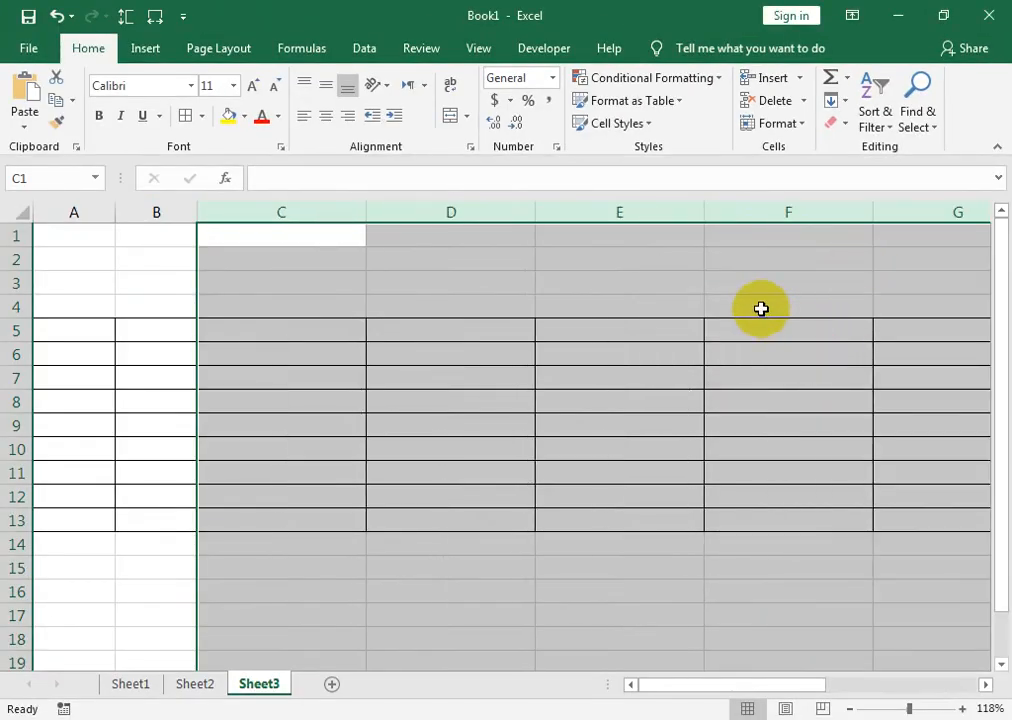
key("ctrl+z")
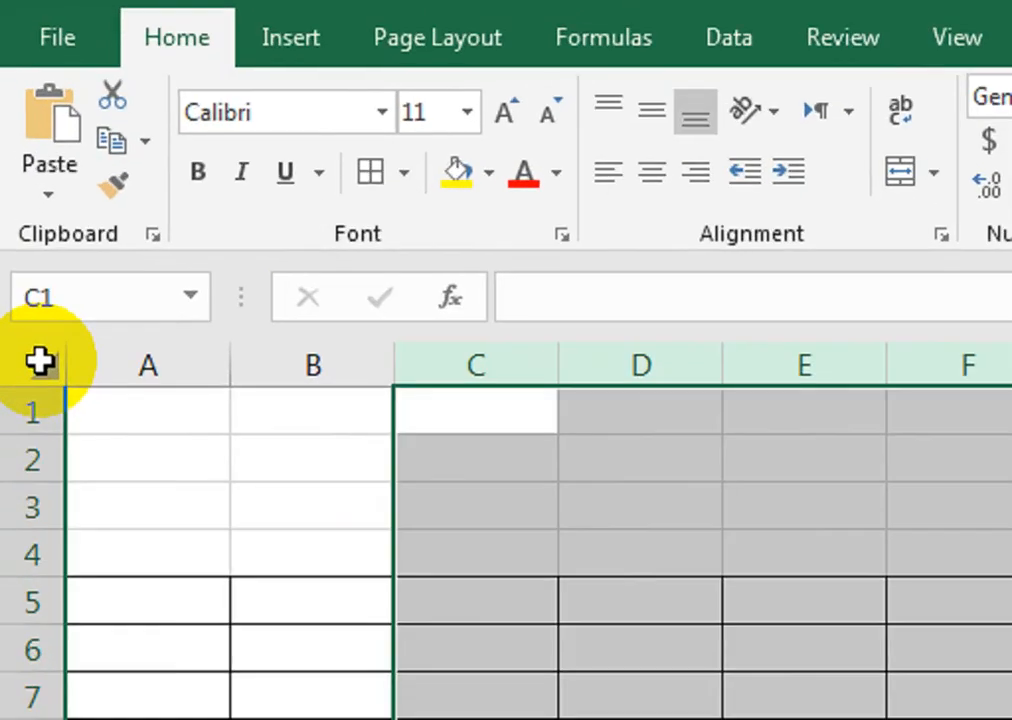
- Resize columns C through F together freehand, first wider and finally slightly narrower than the neighbouring columns
left_click(20, 210)
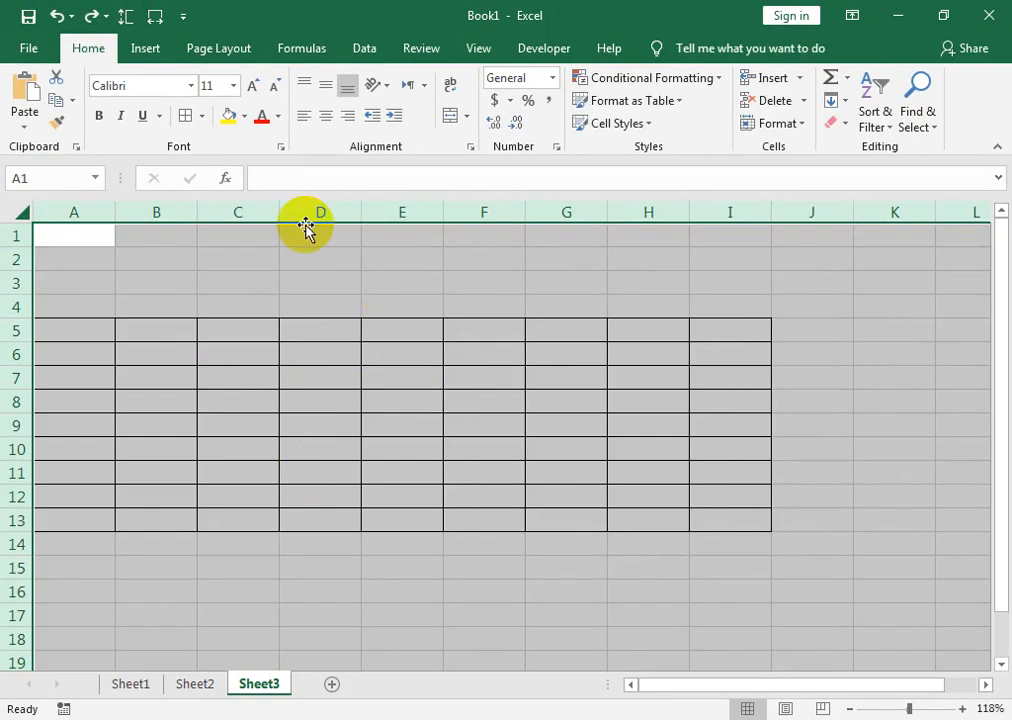
left_click_drag(266, 220, 481, 212)
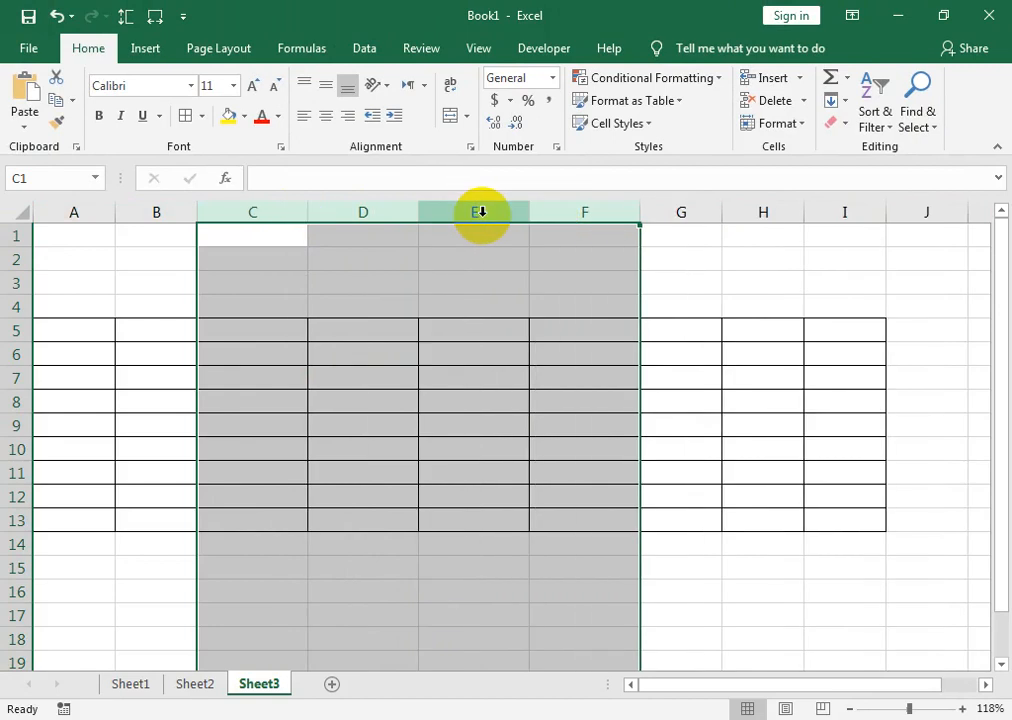
left_click_drag(524, 217, 492, 219)
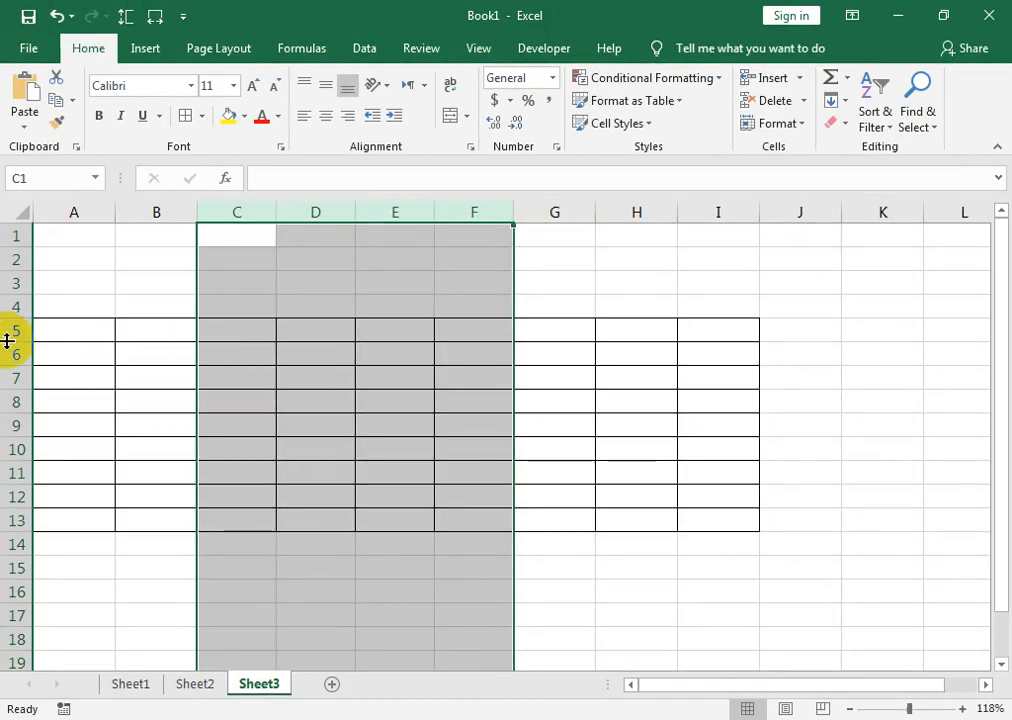
- Increase the height of rows 6 through 10 together freehand and undo the change
left_click_drag(14, 354, 16, 436)
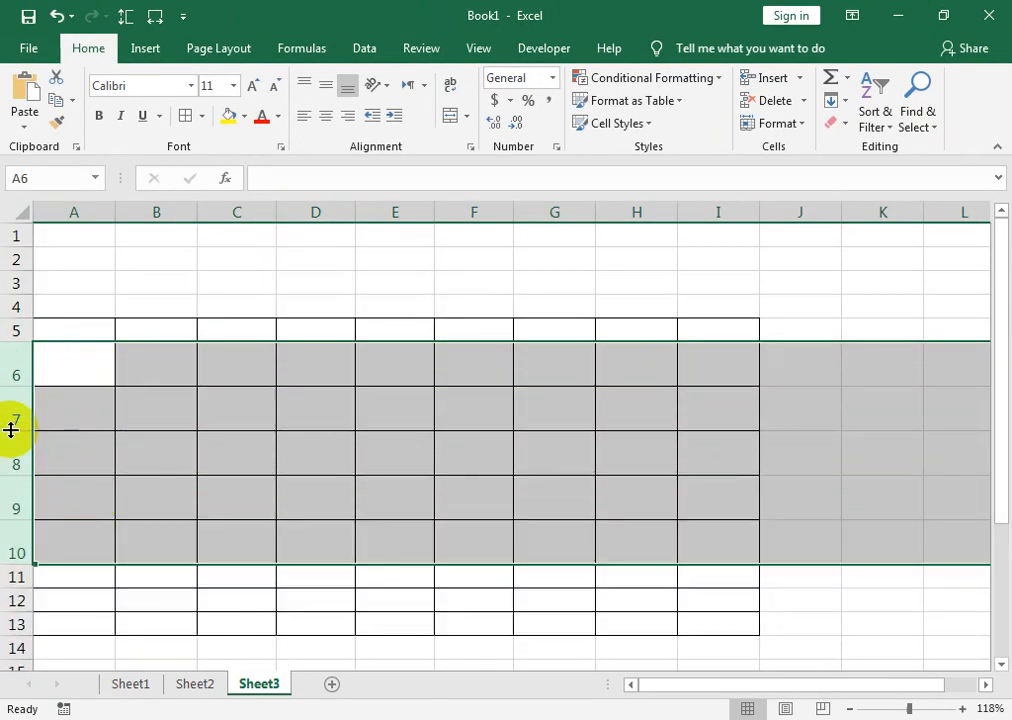
key("ctrl+z")
left_click(785, 124)
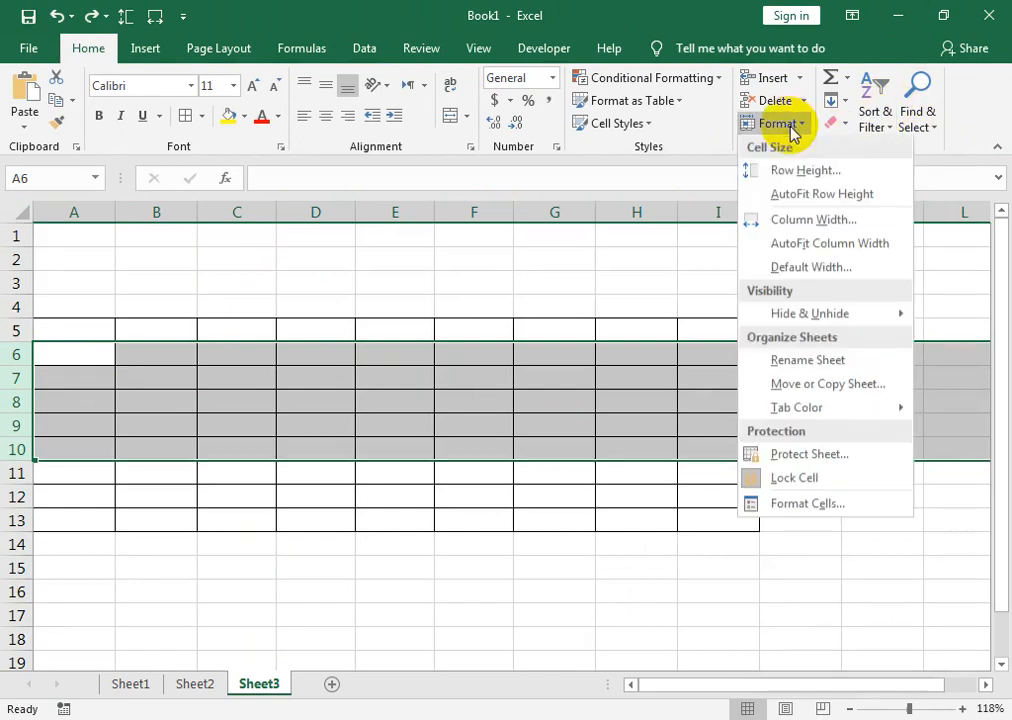
left_click(459, 411)
left_click(112, 394)
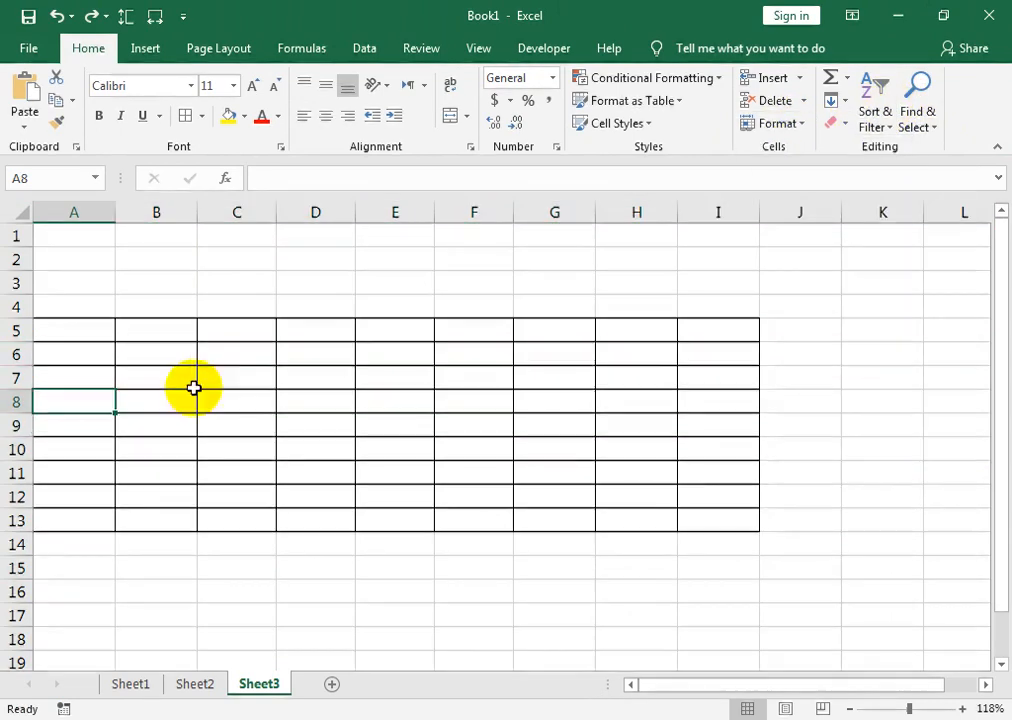
- Remove all cell borders from columns G through I
left_click_drag(596, 212, 732, 253)
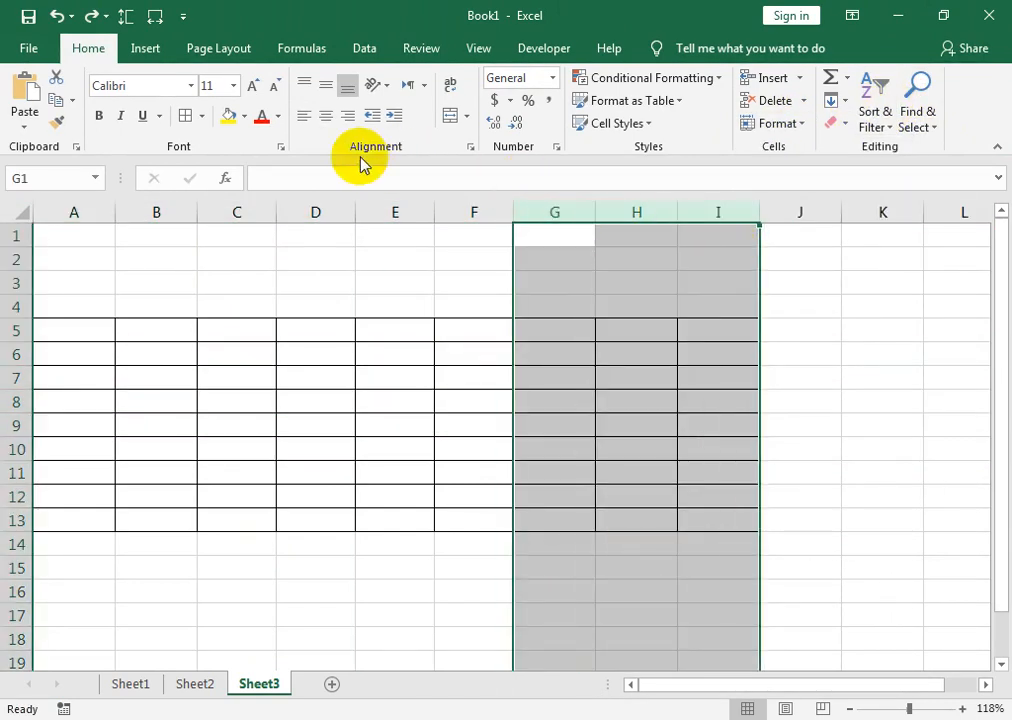
left_click(201, 116)
left_click(237, 284)
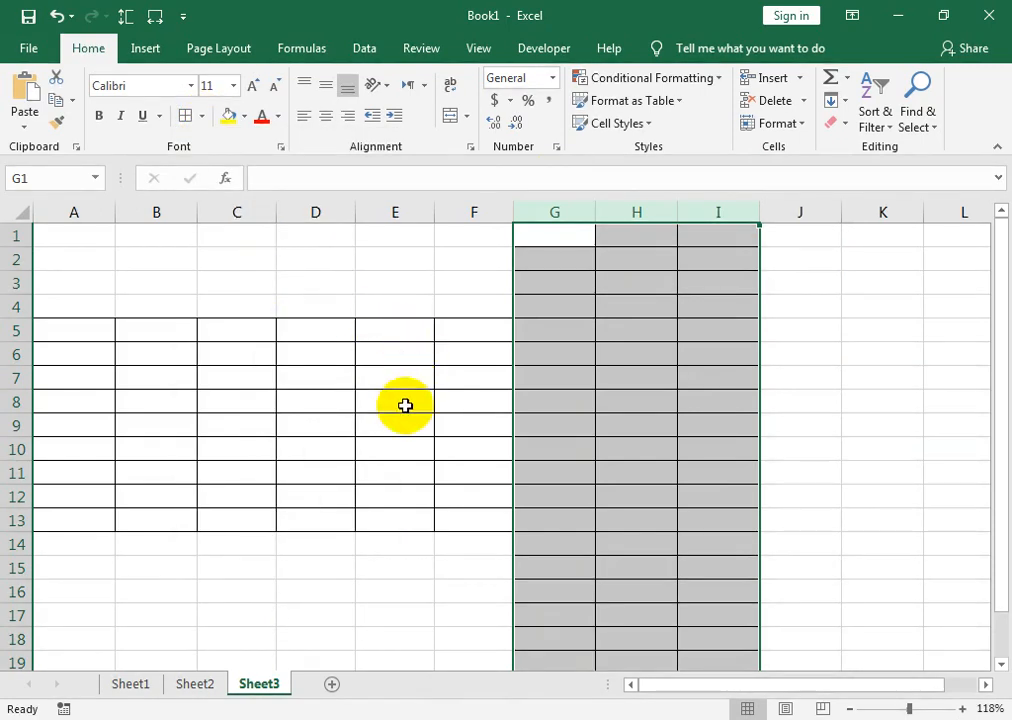
left_click(201, 116)
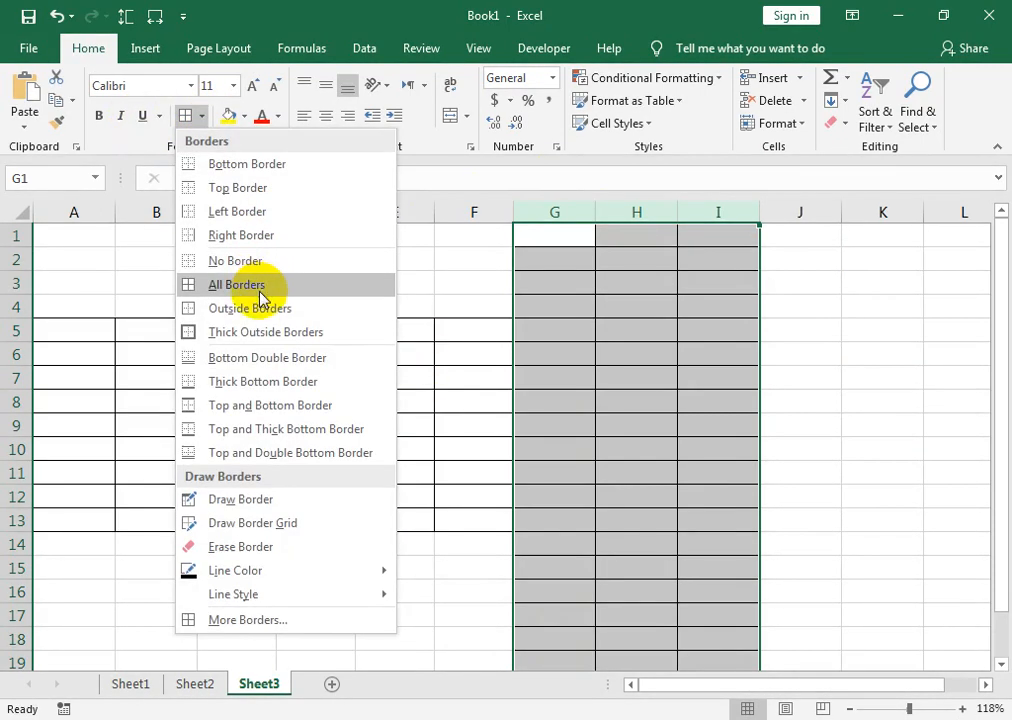
left_click(260, 264)
left_click(636, 496)
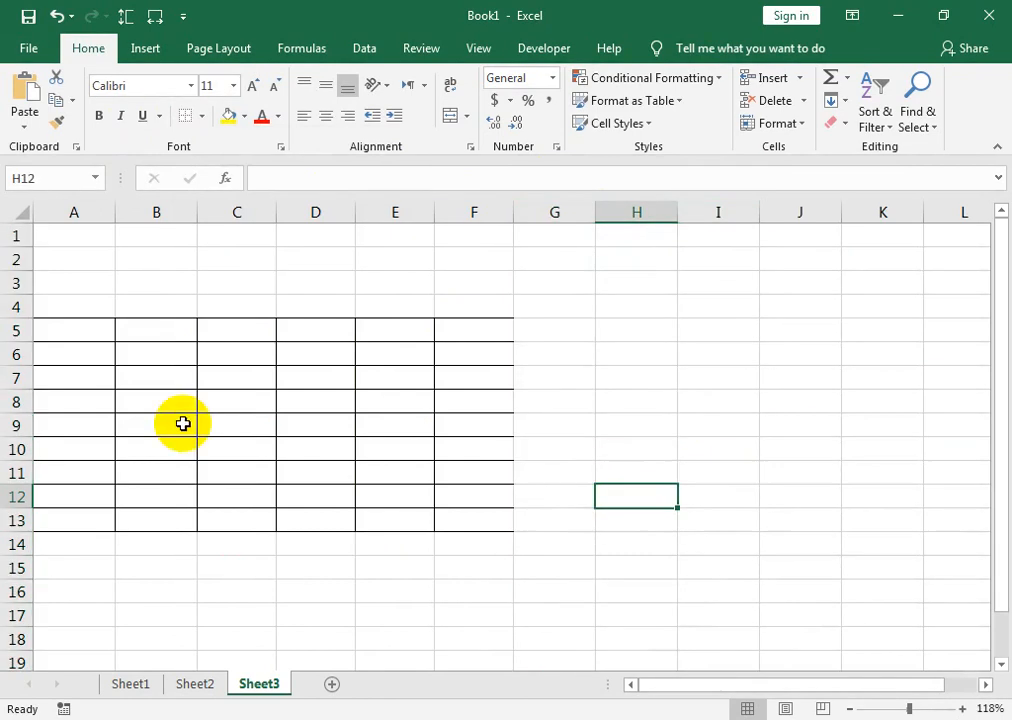
- Enter the table headings s no, name, eng, urdu and math in cells A5 through E5
left_click(82, 328)
type("s no")
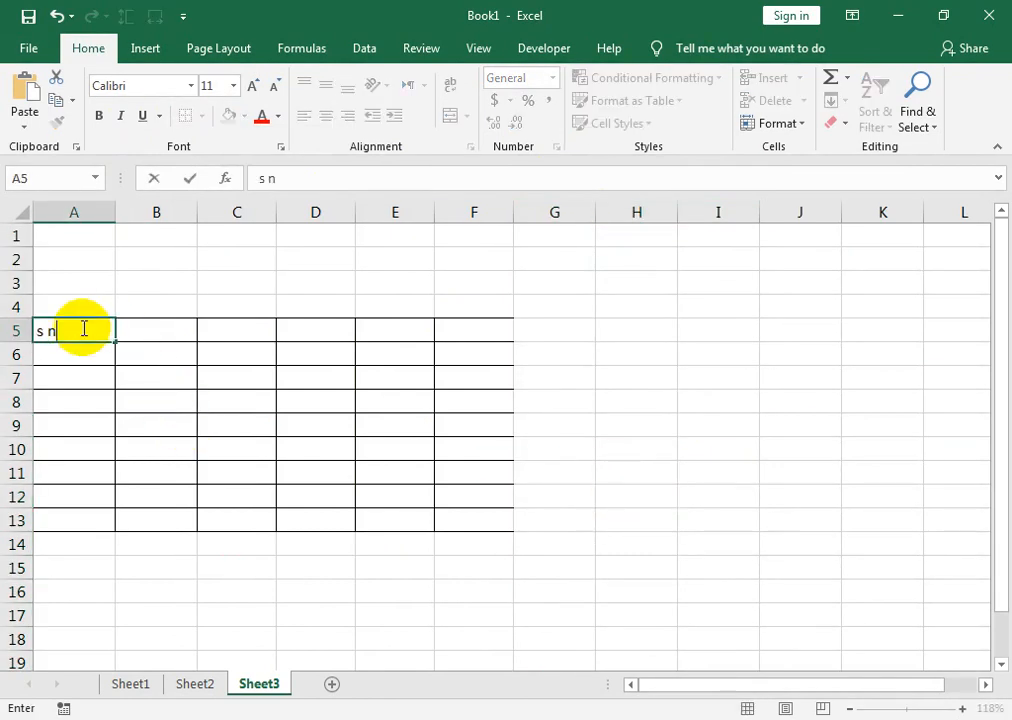
key("Tab")
type("name")
key("Tab")
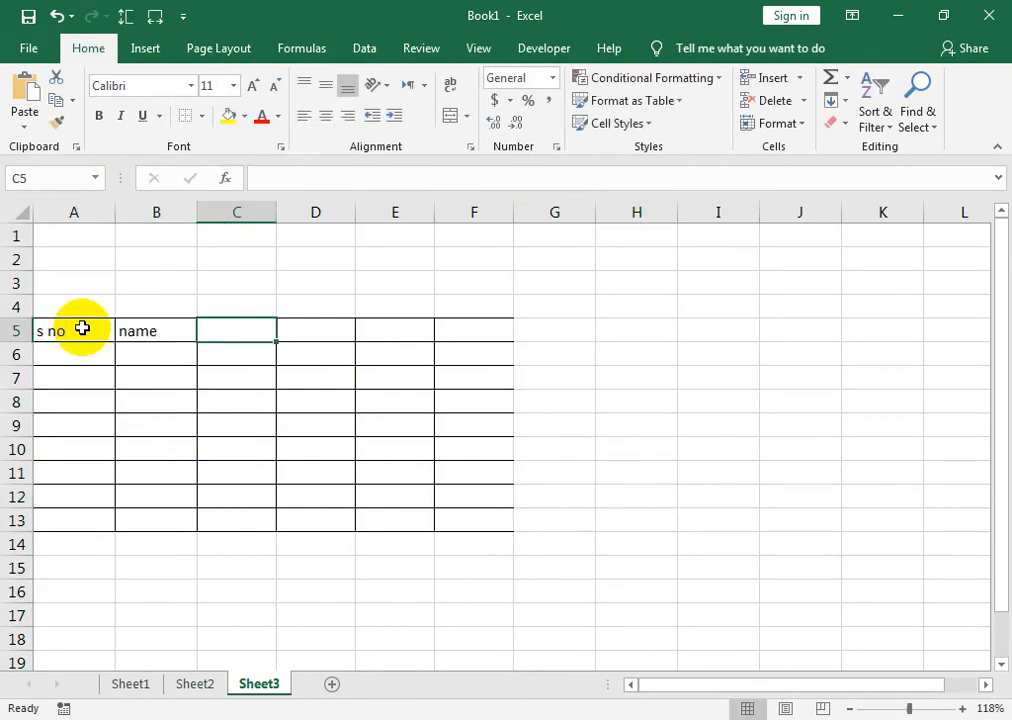
type("eng")
key("Tab")
type("u")
key("Tab")
type("m")
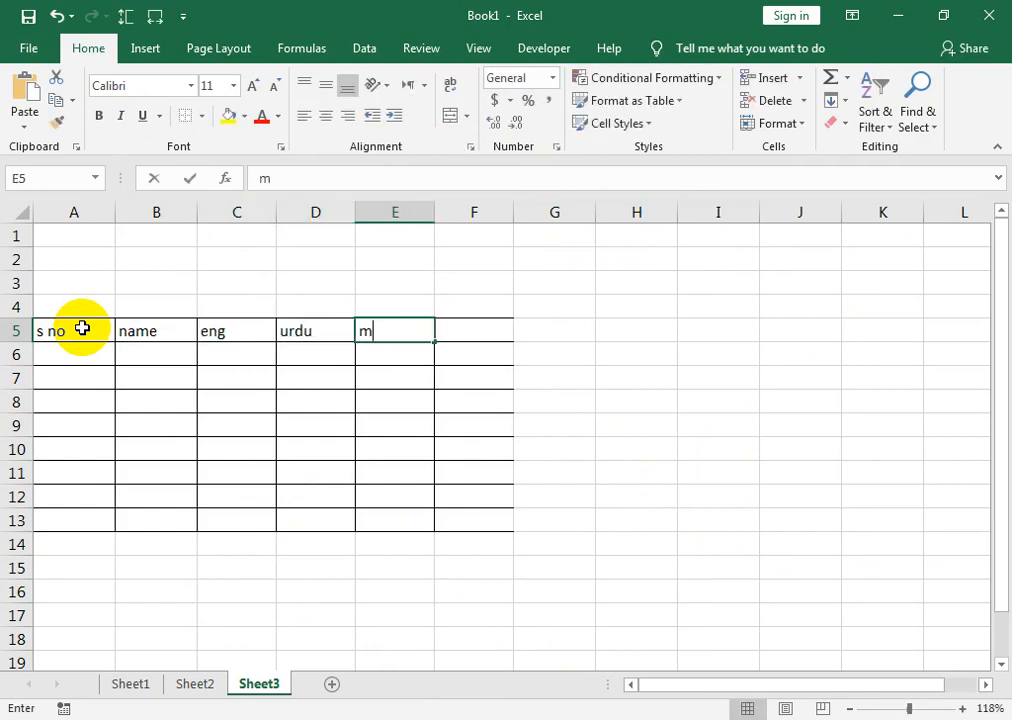
type("ath")
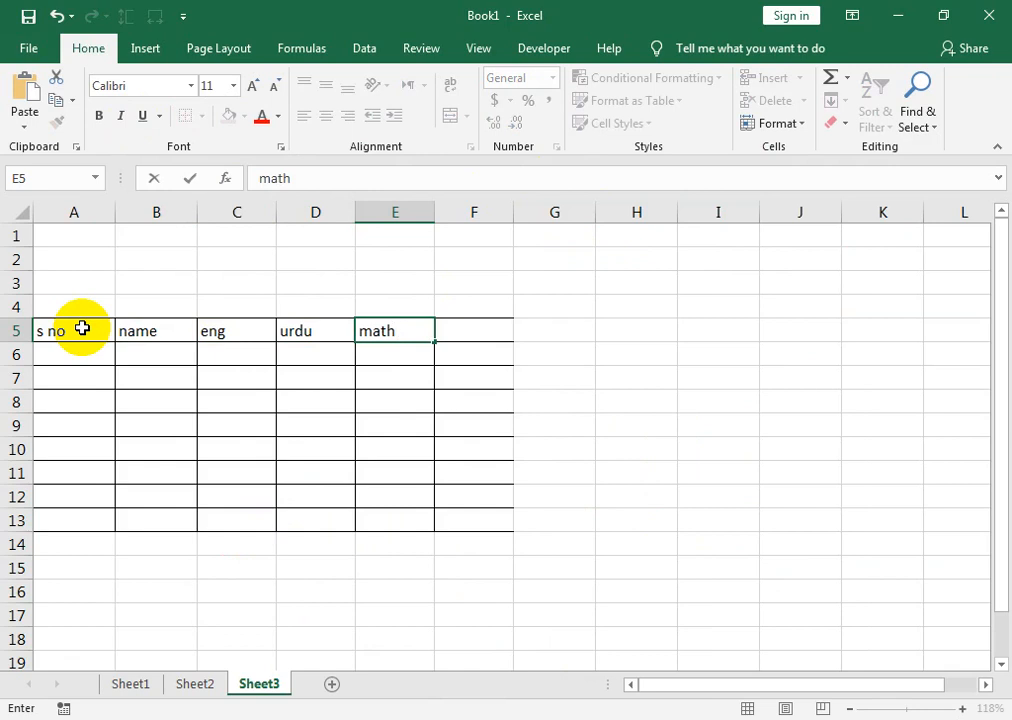
key("Return")
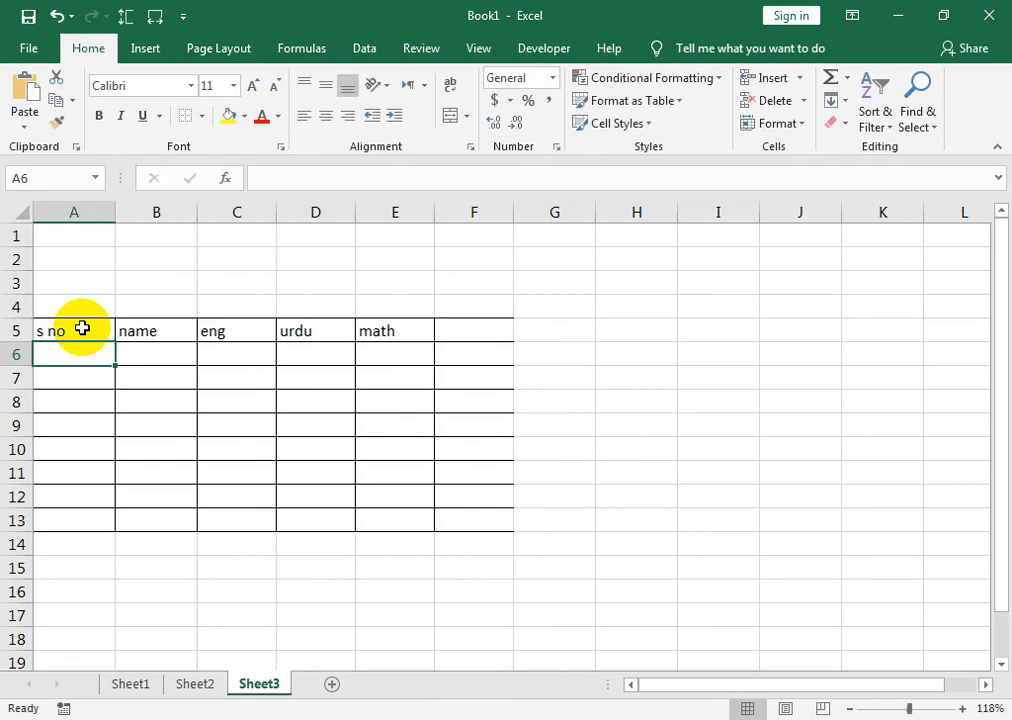
- Number the table rows 1 through 8 in A6:A13 by entering 1 and 2 and extending the series
type("1")
key("Return")
type("2")
key("Return")
left_click_drag(106, 352, 105, 375)
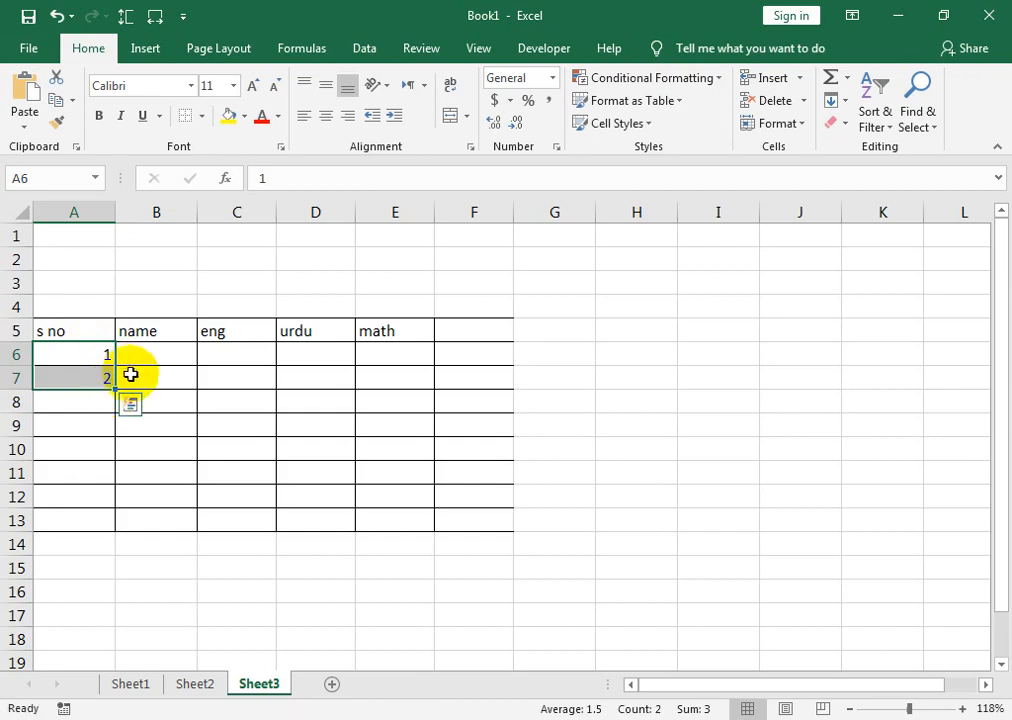
left_click_drag(116, 390, 88, 522)
- Fill the name column, B6:B13, with the sample text "as"
left_click(172, 360)
type("as")
left_click(174, 425)
left_click_drag(181, 356, 179, 514)
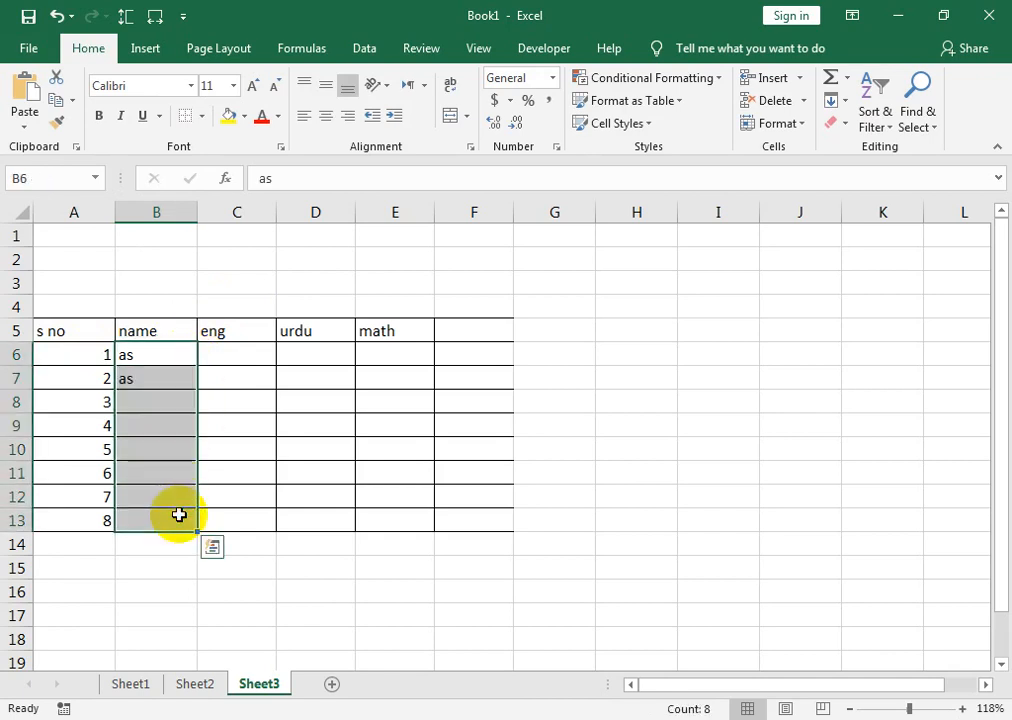
left_click(210, 356)
- Apply all borders to cells F5 through F13
left_click(474, 341)
left_click_drag(474, 345, 474, 520)
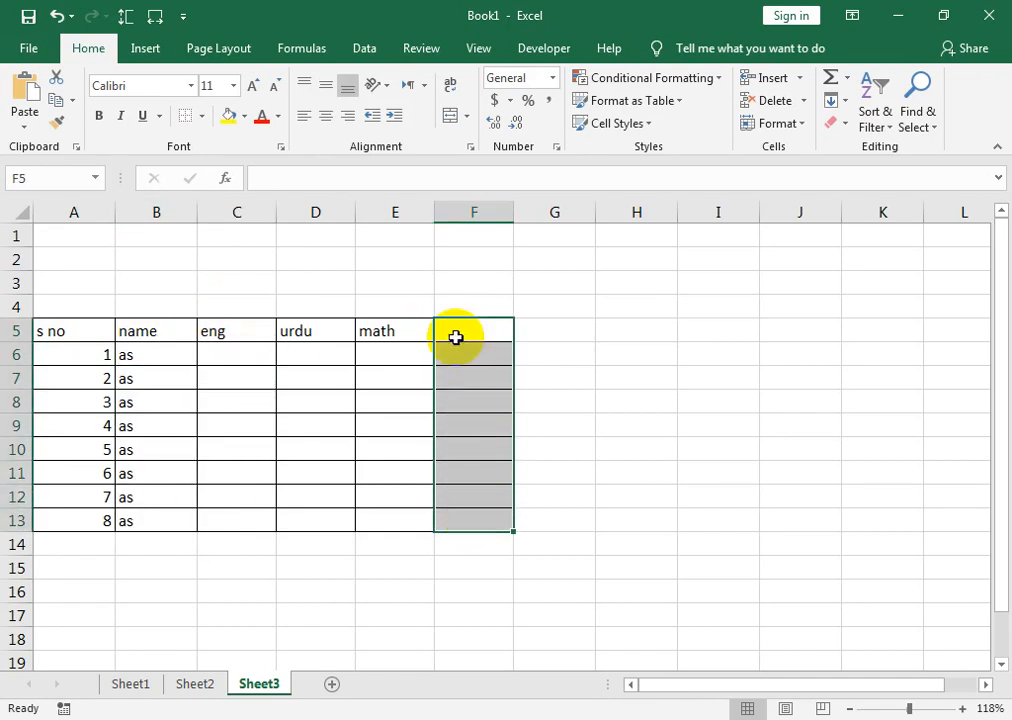
left_click(201, 118)
left_click(240, 287)
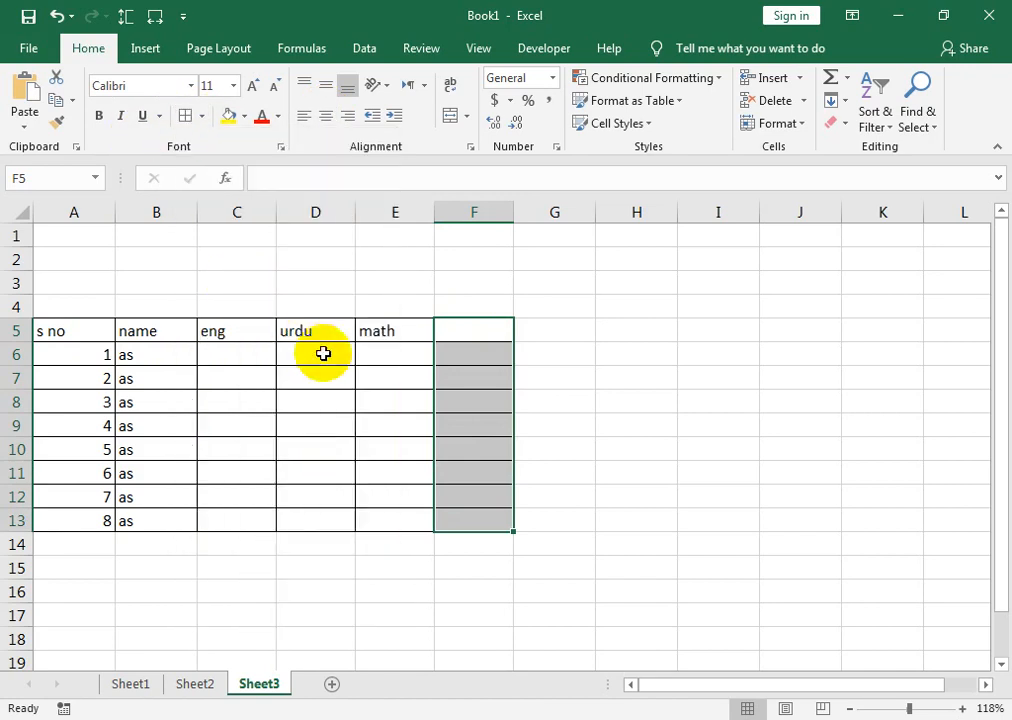
- Enter the heading total in cell F5
left_click(486, 329)
type("toa")
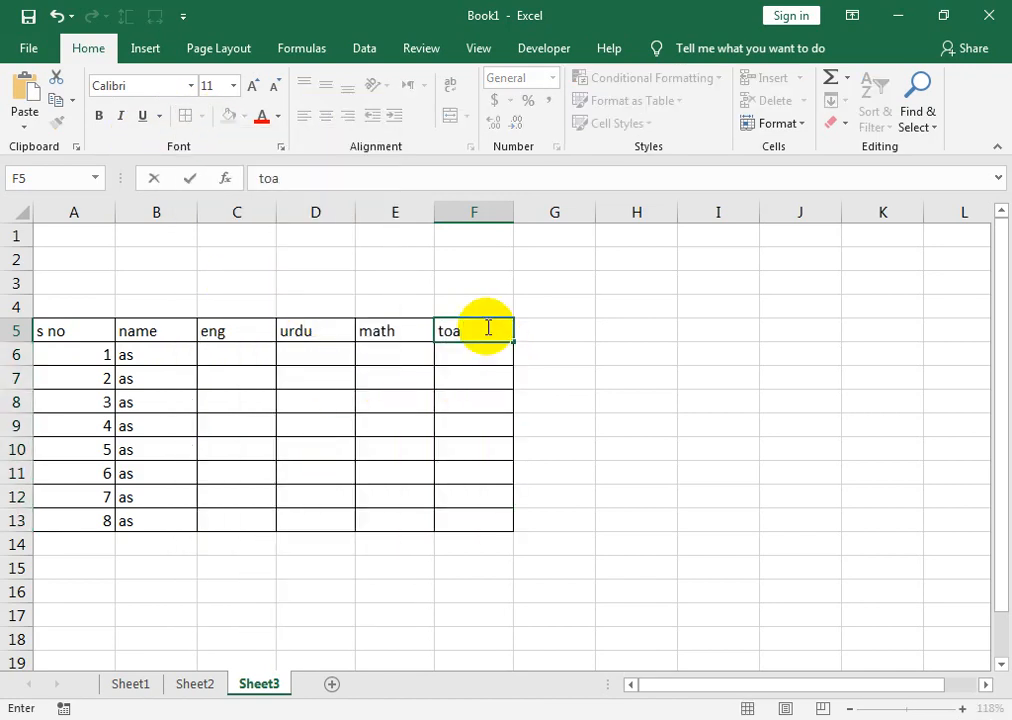
type("al")
key("Return")
- Enter the eng marks 25, 89, 65, 32, 45, 87, 41 and 54 in C6:C13
key("Left")
key("Left")
key("Left")
key("Left")
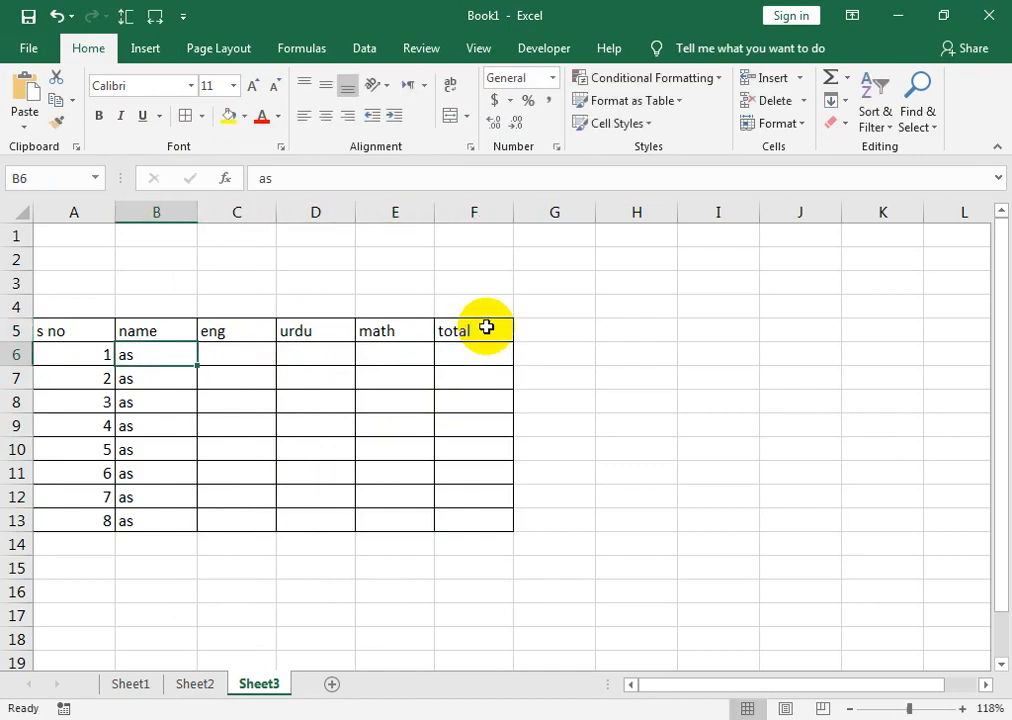
key("Right")
type("25")
key("Return")
type("8")
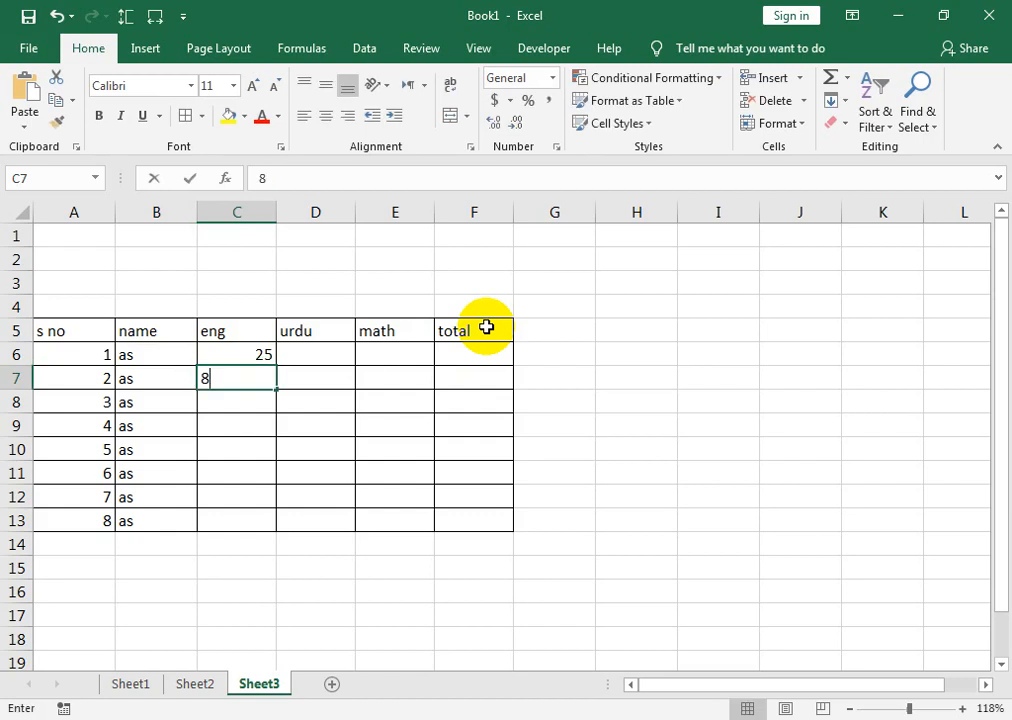
type("9")
key("Return")
type("65")
key("Return")
type("32")
key("Return")
type("45")
key("Return")
type("87")
key("Return")
type("41")
key("Return")
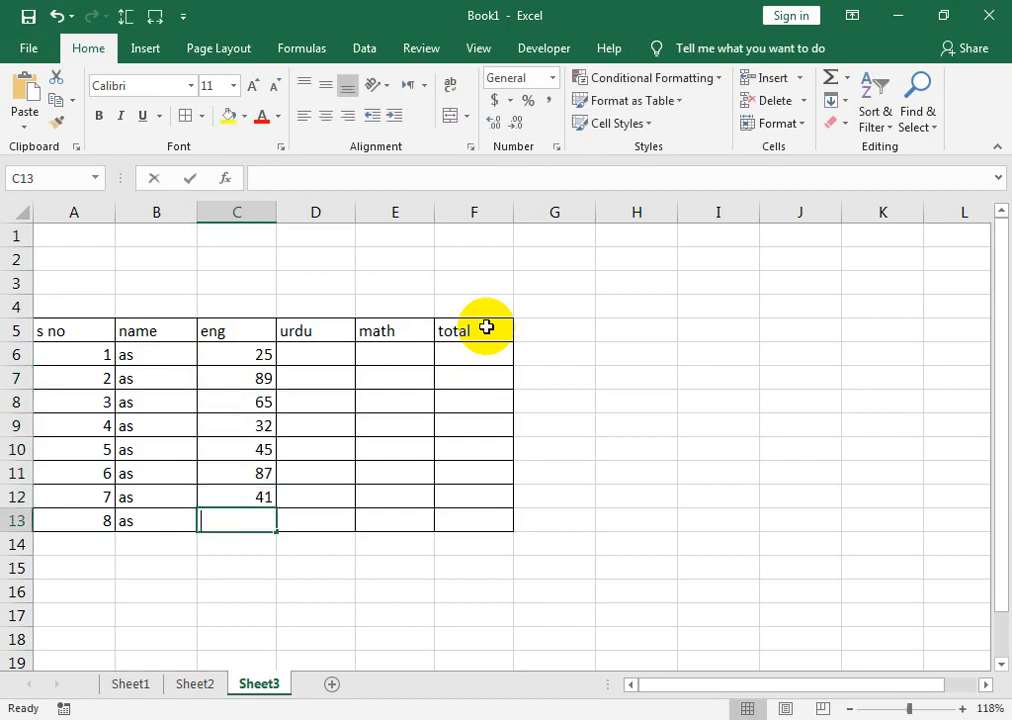
type("54")
key("Right")
- Enter the urdu marks in D6:D13, from row 6 down: 78, 45, 56, 41, 52, 78, 98 and 65
type("65")
key("Up")
type("98")
key("Up")
type("78")
key("Up")
type("52")
key("Up")
type("41")
key("Up")
type("56+")
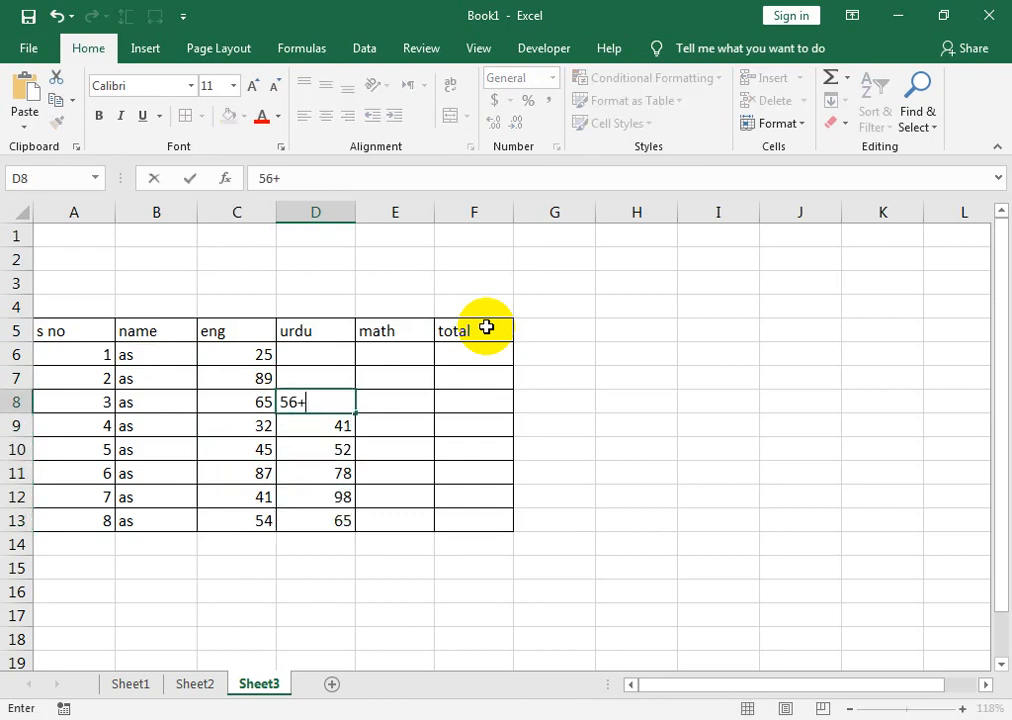
key("Up")
type("45")
key("Up")
type("78")
key("Right")
- Enter the math marks 54, 12, 89, 65, 65, 32, 45 and 21 in E6:E13
type("125")
key("Down")
type("4")
key("Up")
type("5")
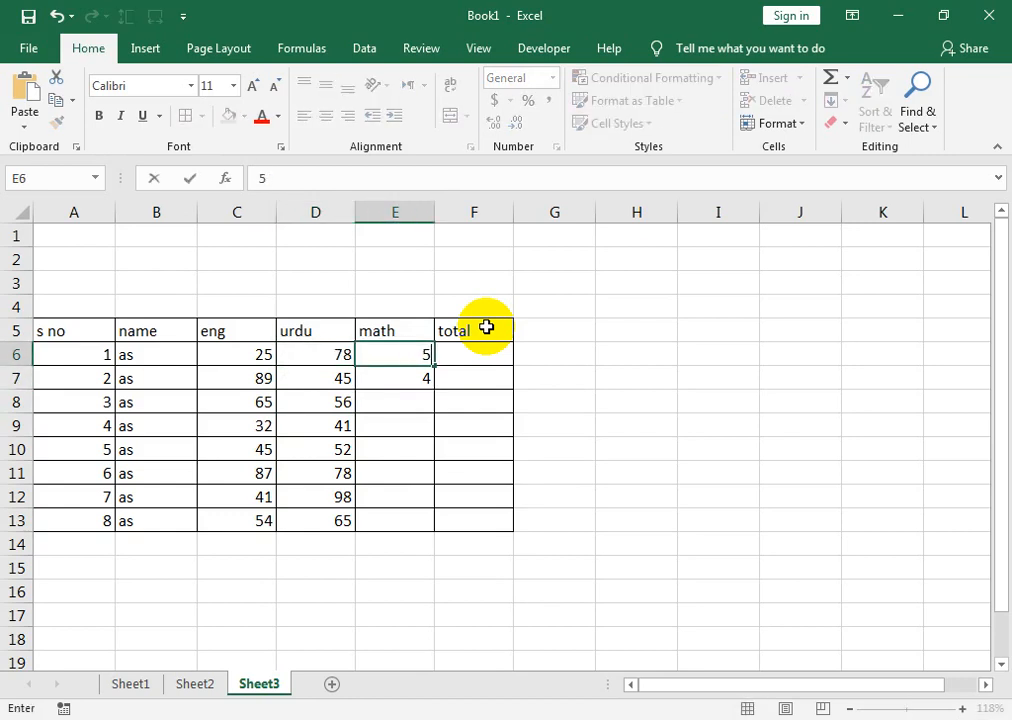
type("4")
key("Return")
type("12")
key("Return")
type("89")
key("Return")
type("655")
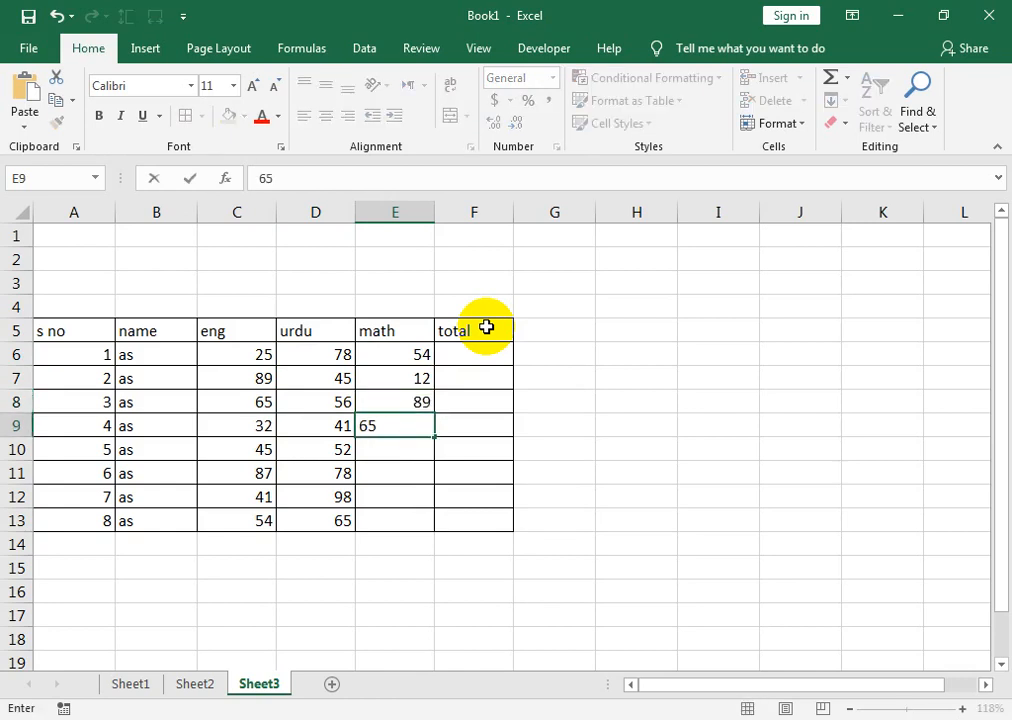
key("Return")
type("65")
key("Return")
type("32")
key("Return")
type("45")
key("Return")
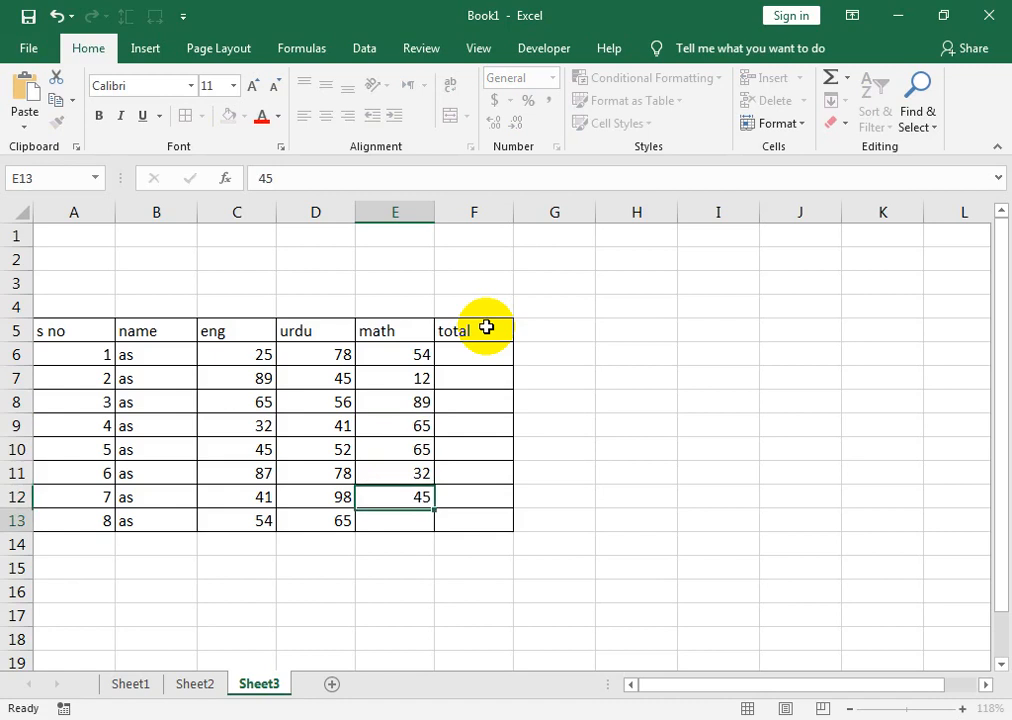
type("21")
key("Return")
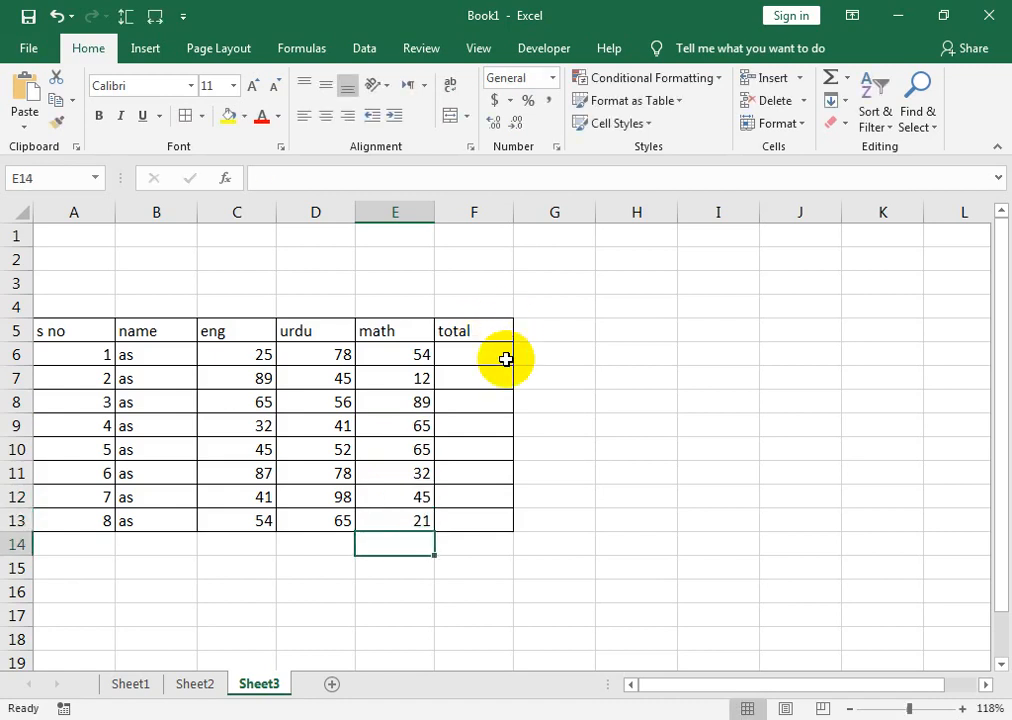
- Sum C6:E6 in the total cell F6 and copy the formula down through F13
left_click(506, 358)
key("alt+equal")
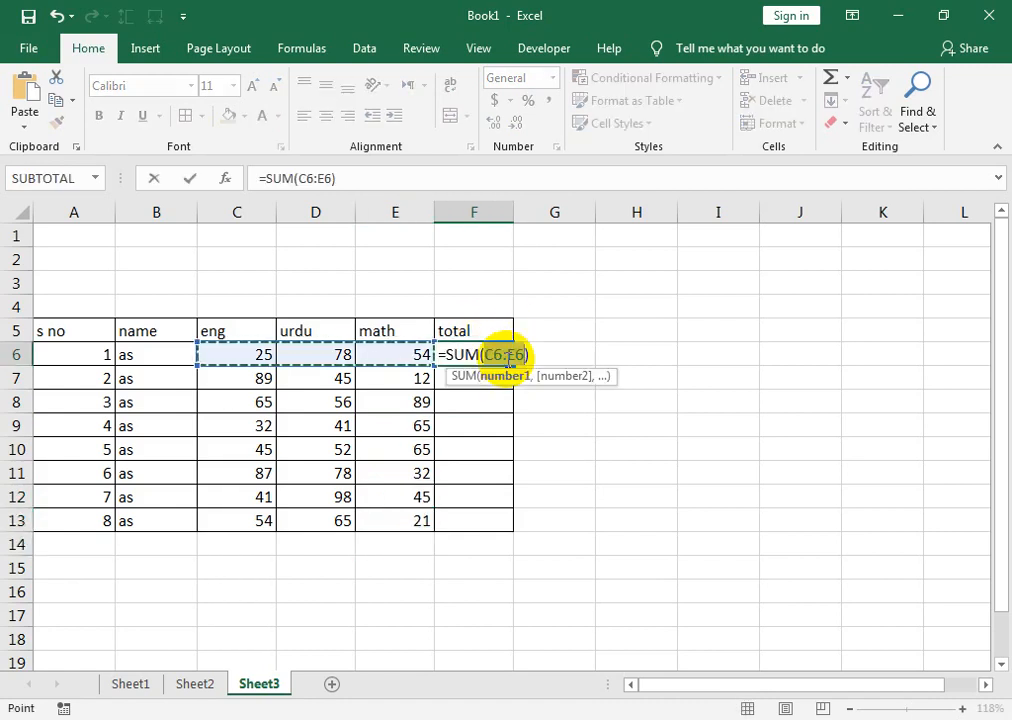
key("Return")
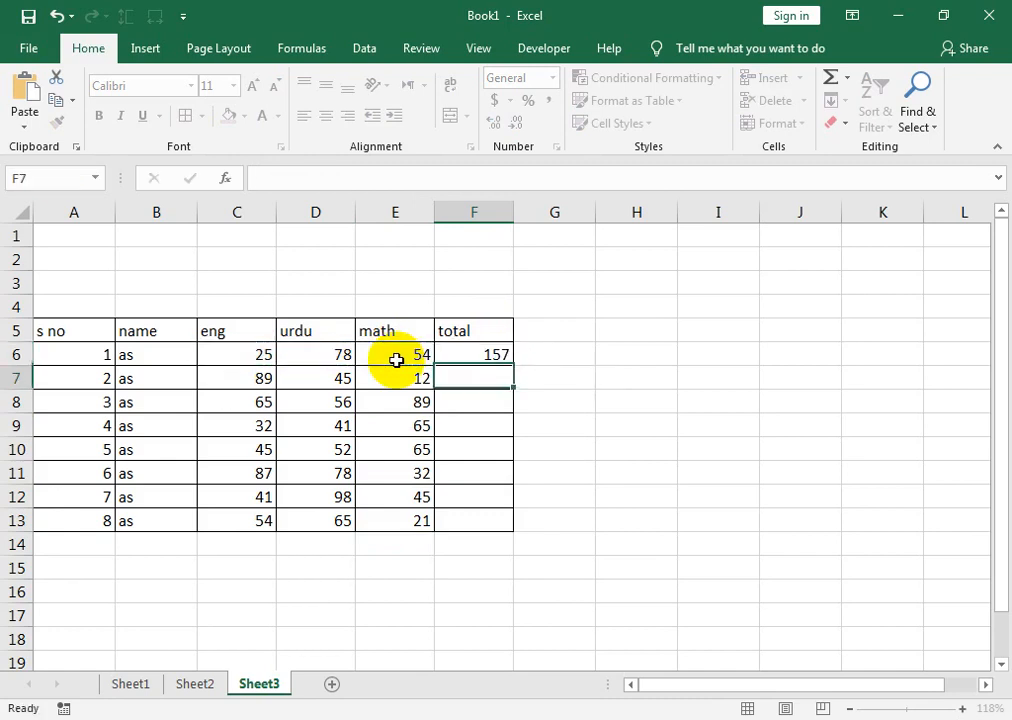
left_click(495, 363)
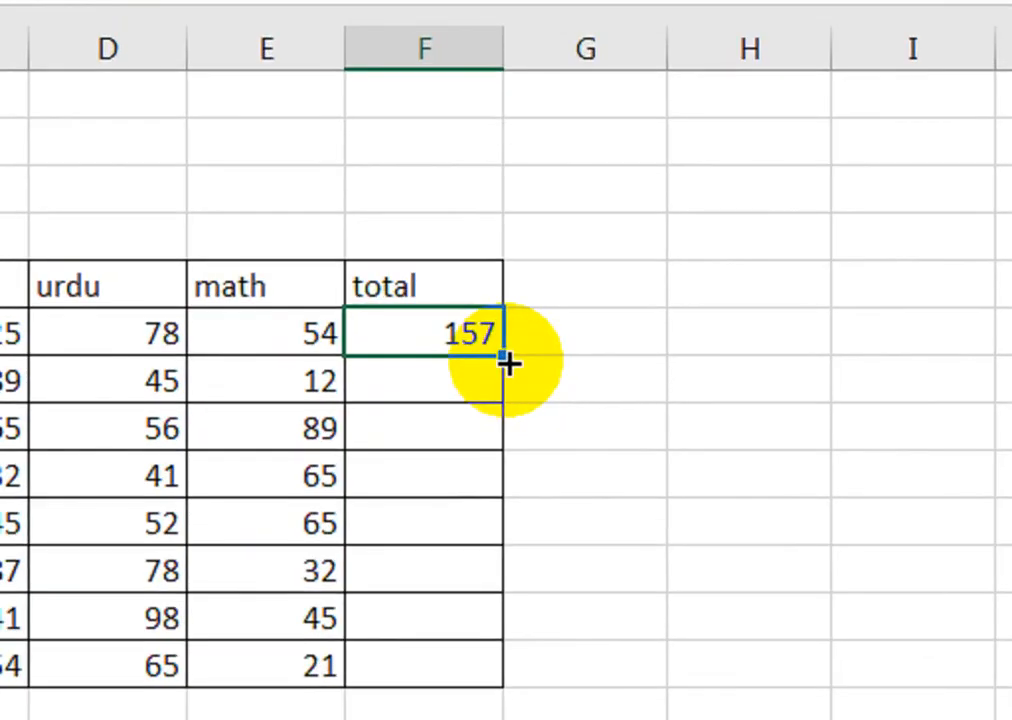
left_click_drag(516, 369, 495, 545)
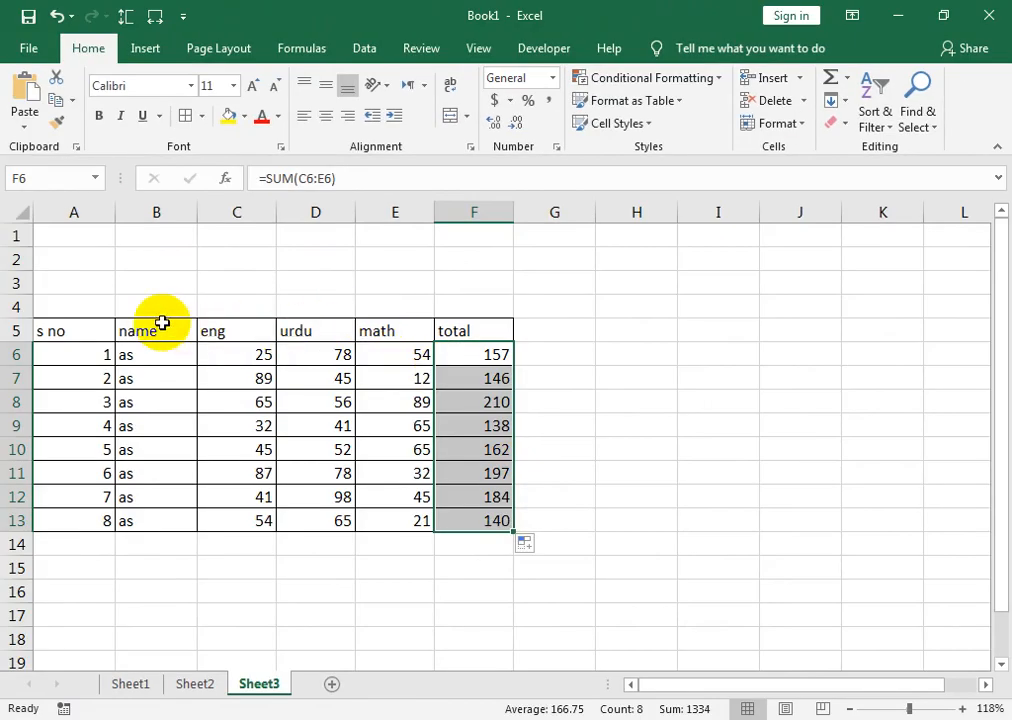
- Give the header cells A5:F5 a black fill and white text
left_click_drag(97, 330, 474, 330)
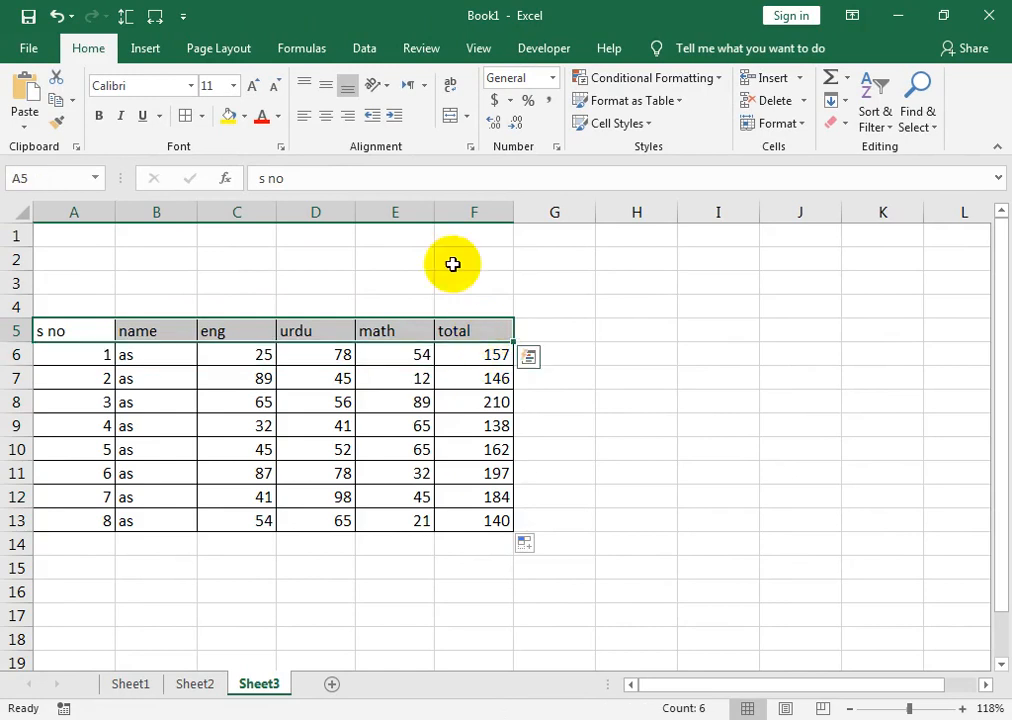
left_click(244, 116)
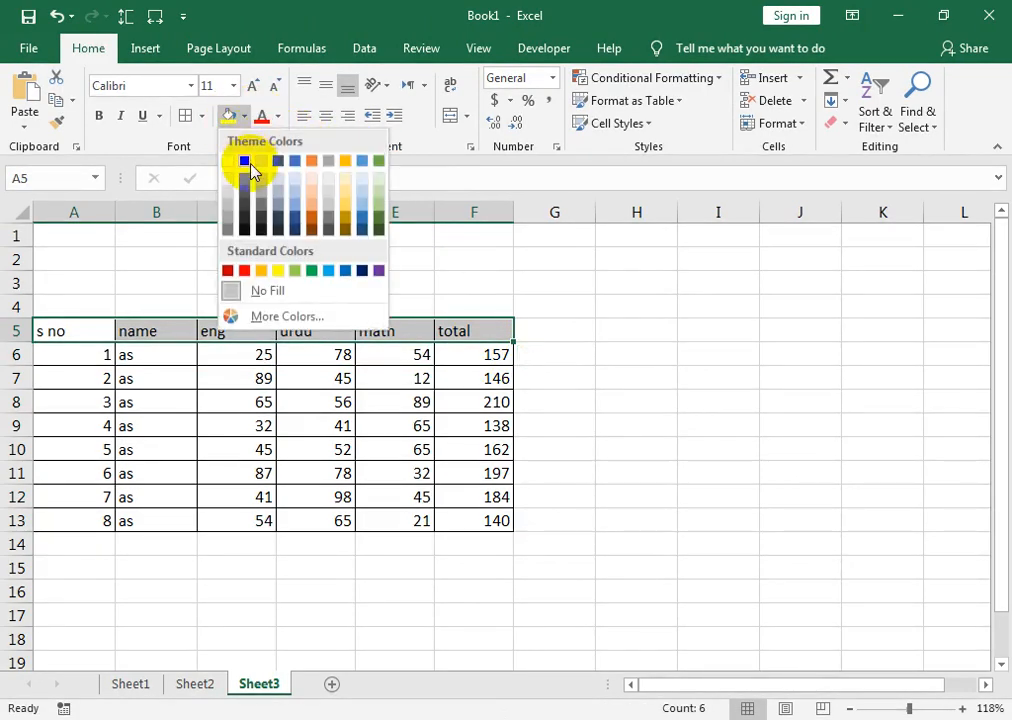
left_click(246, 163)
left_click(277, 116)
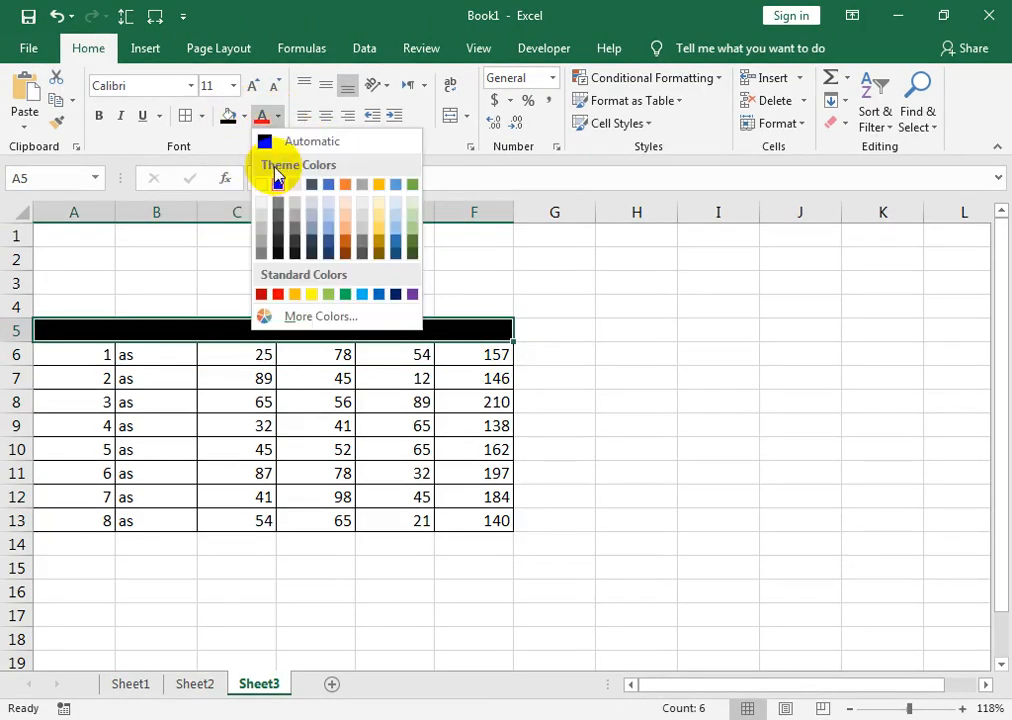
left_click(261, 184)
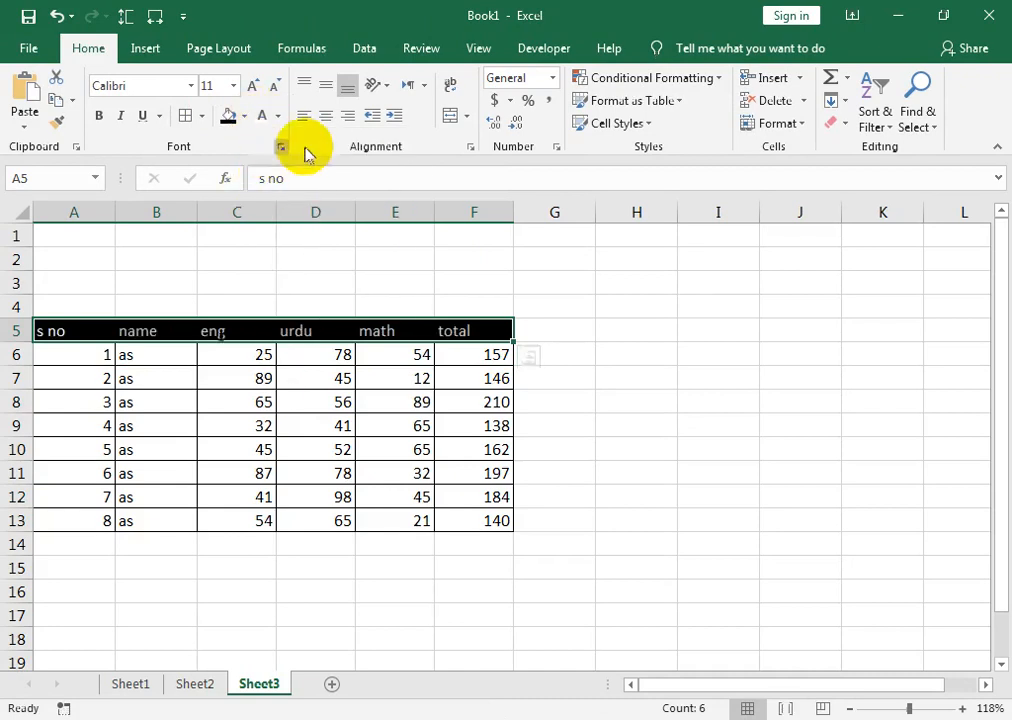
- Center the text of the header row A5:F5 and make it bold
left_click(326, 116)
left_click(98, 116)
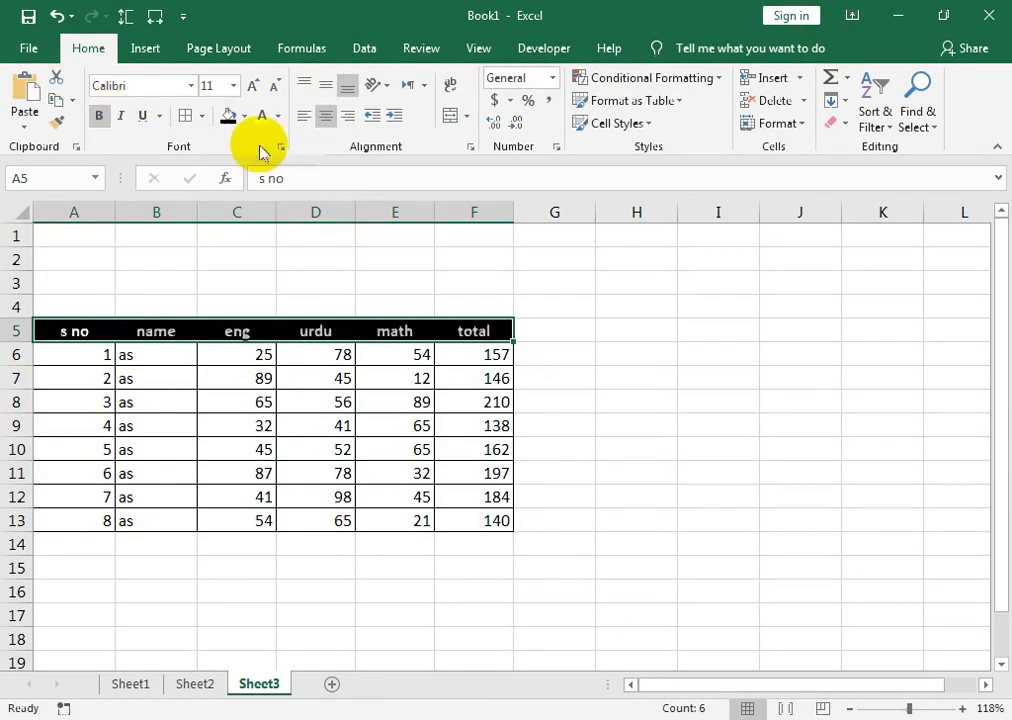
left_click(155, 496)
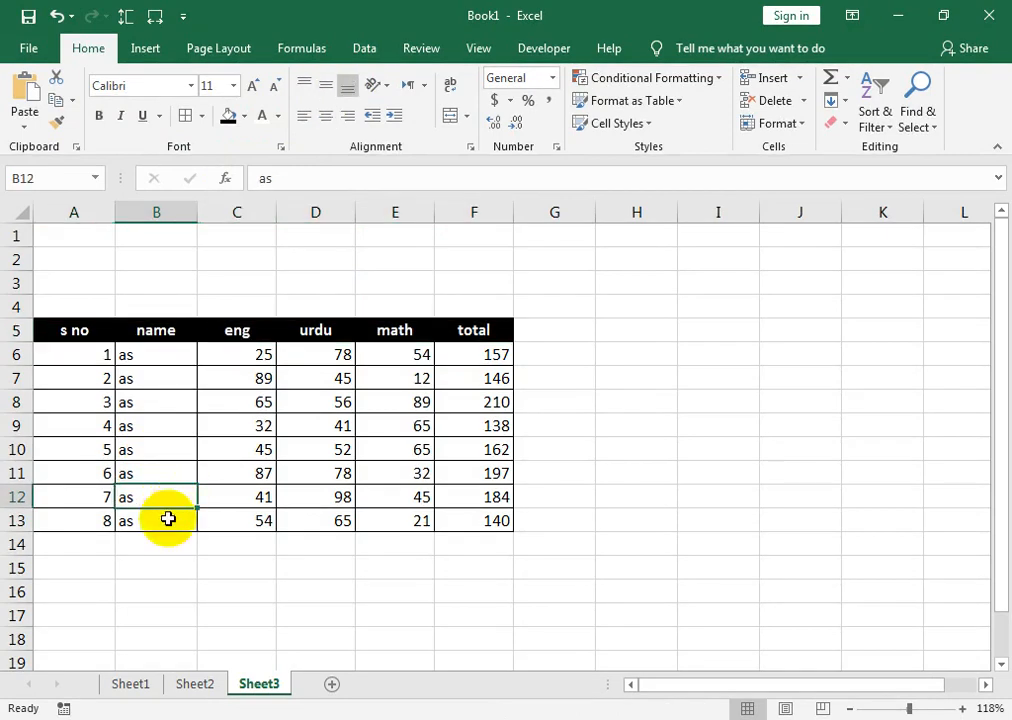
- Create a copy of Sheet3 within Book1, placed before Sheet3
right_click(261, 685)
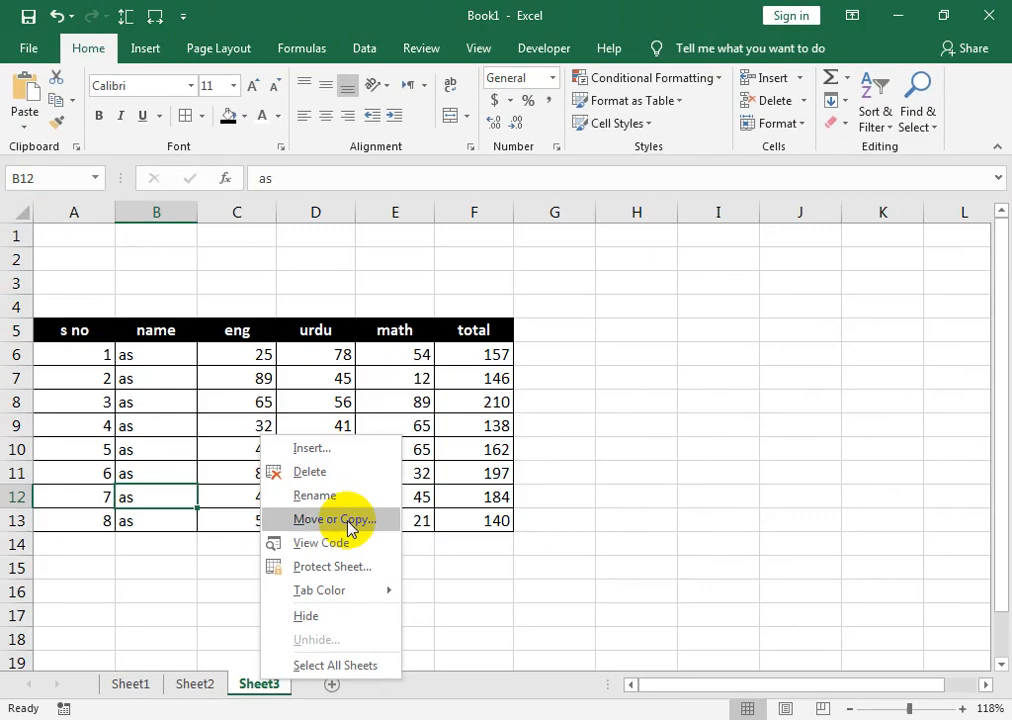
left_click(38, 510)
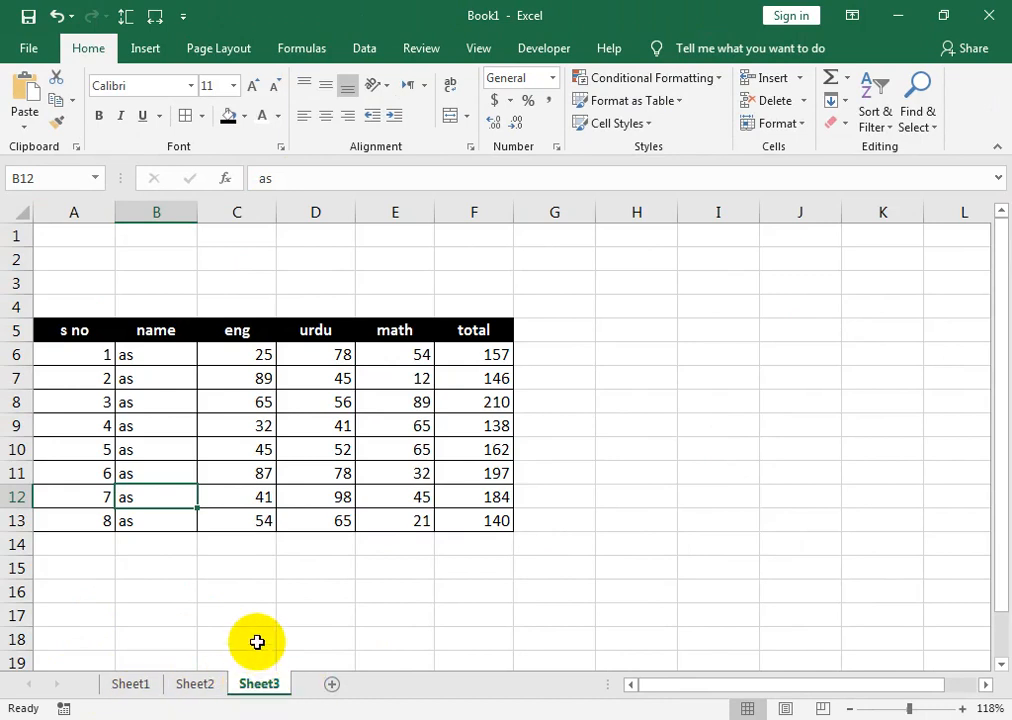
right_click(252, 683)
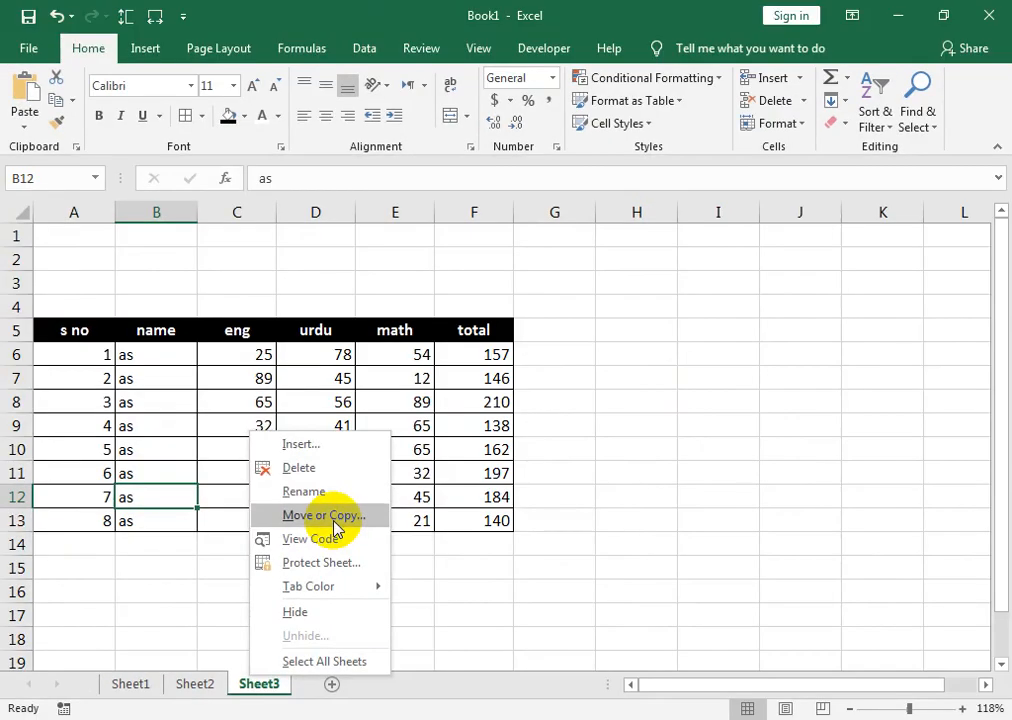
left_click(508, 362)
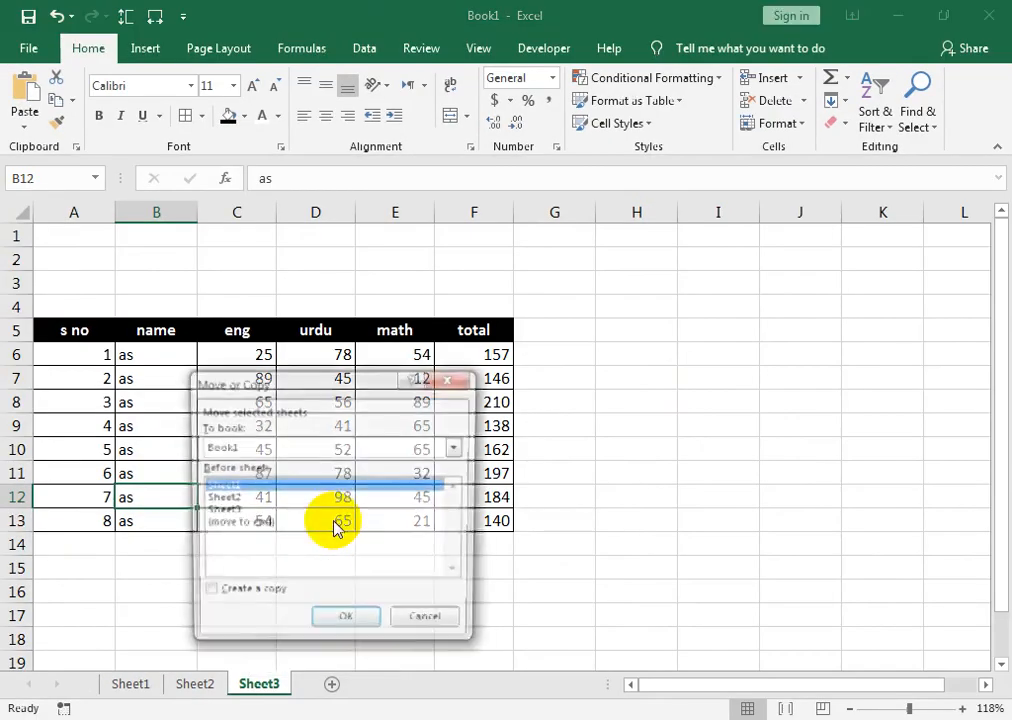
left_click(220, 511)
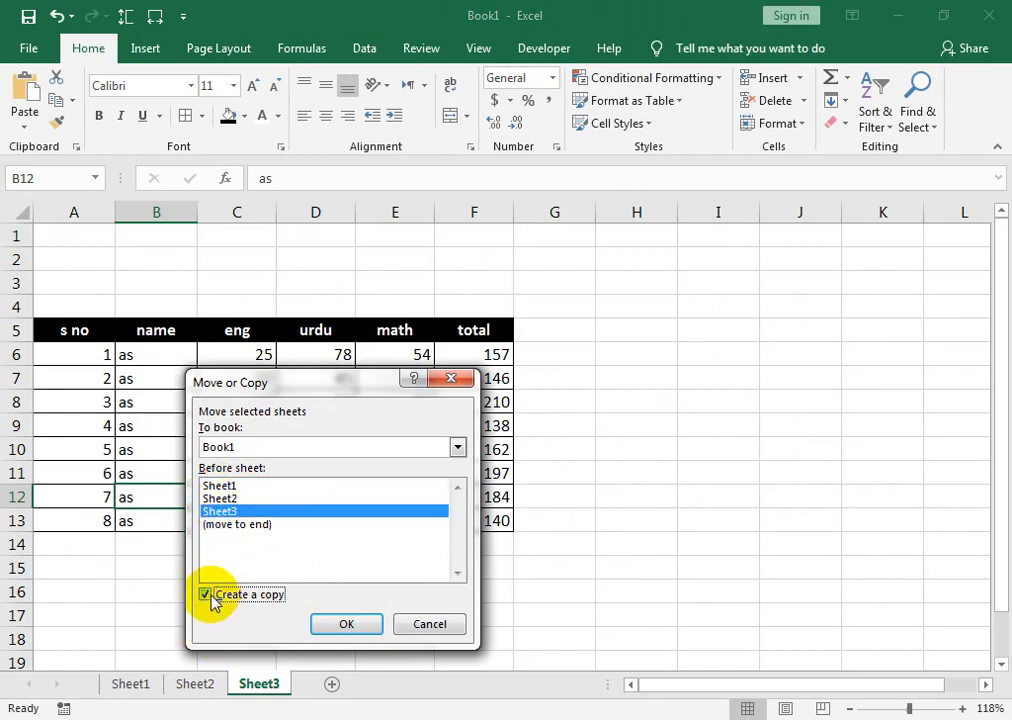
left_click(336, 625)
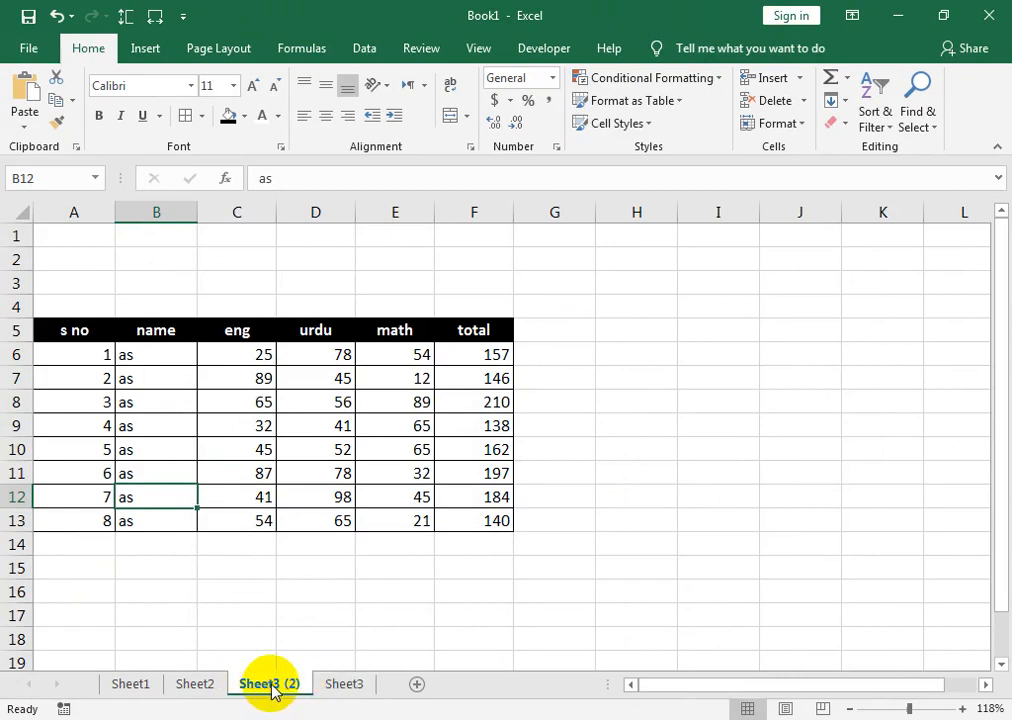
- Move the original Sheet3 out of Book1 into a new workbook without creating a copy
left_click(344, 684)
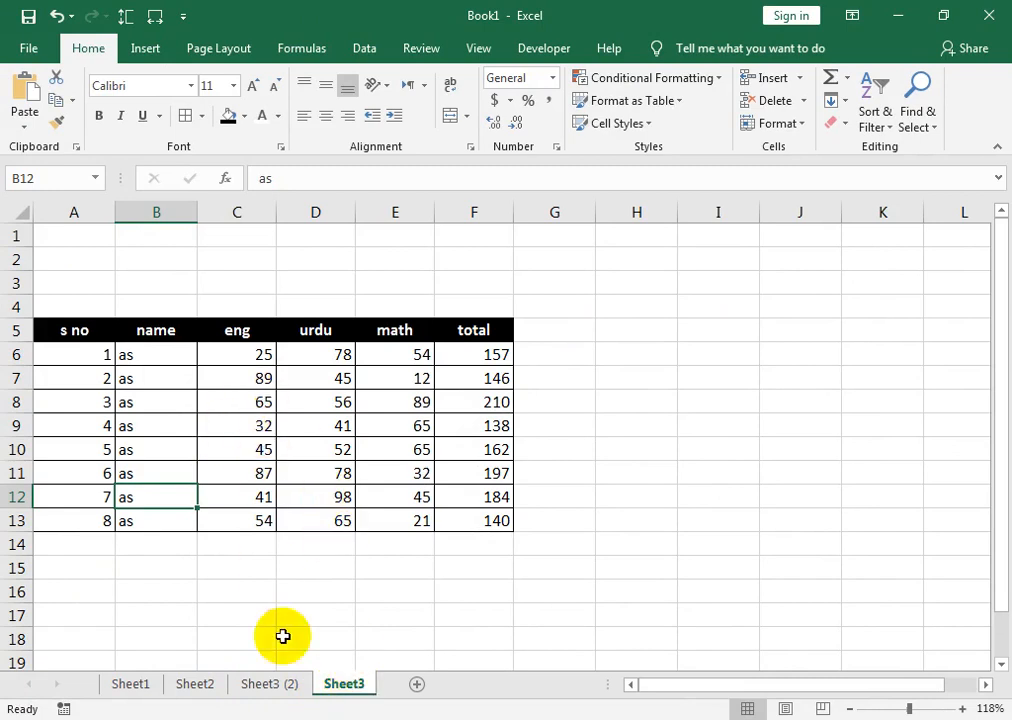
right_click(350, 690)
left_click(368, 537)
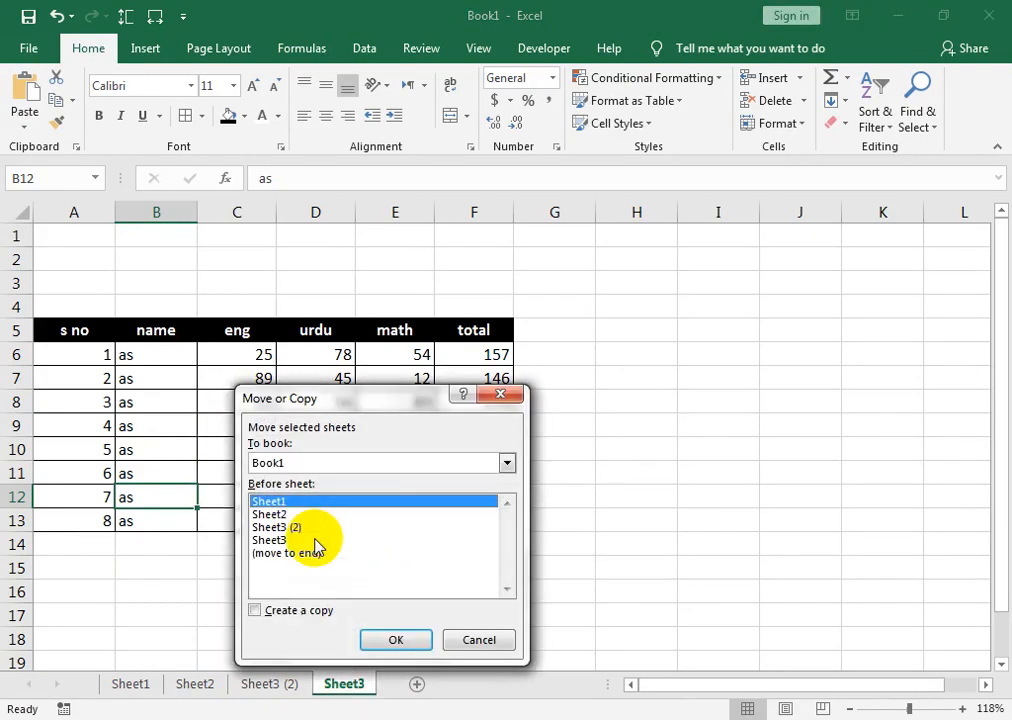
left_click(285, 462)
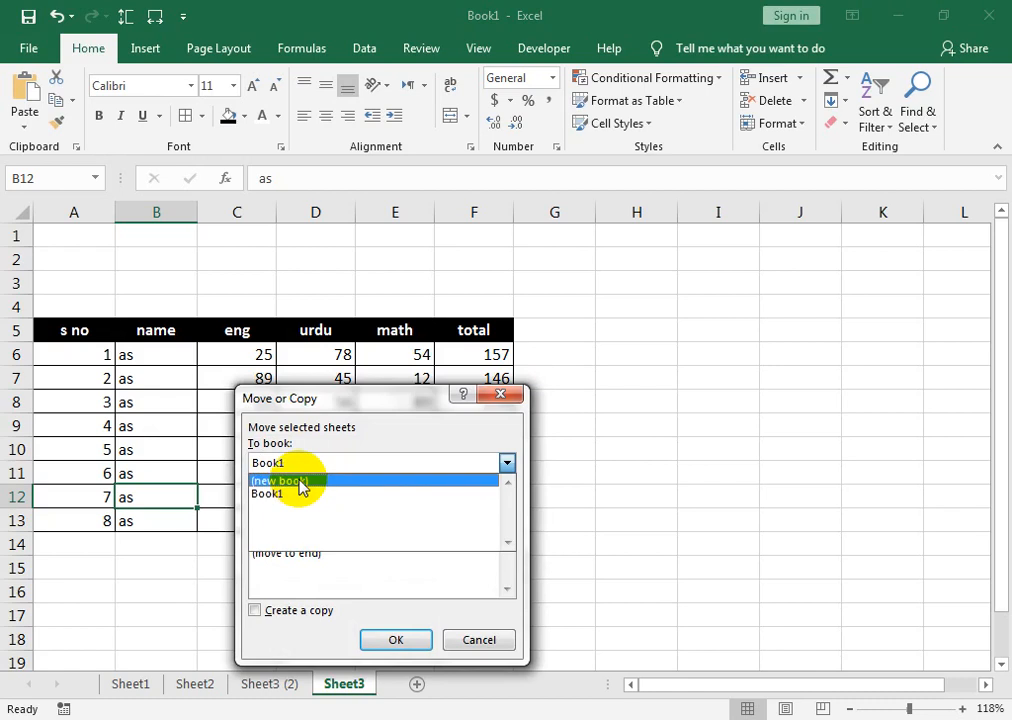
left_click(267, 492)
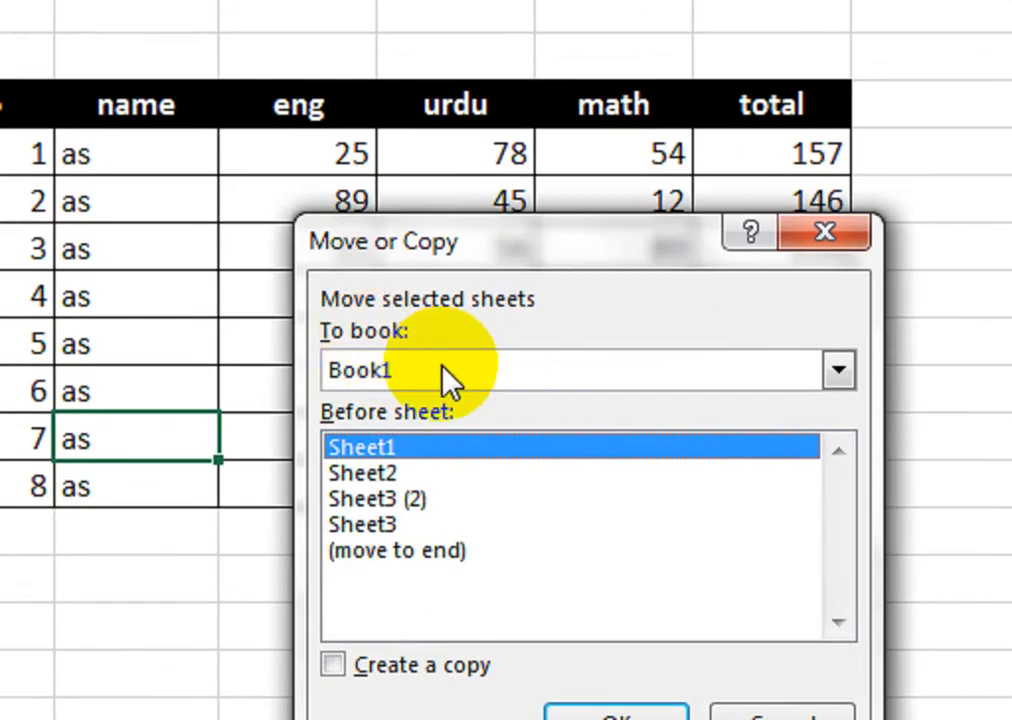
left_click(434, 390)
left_click(448, 405)
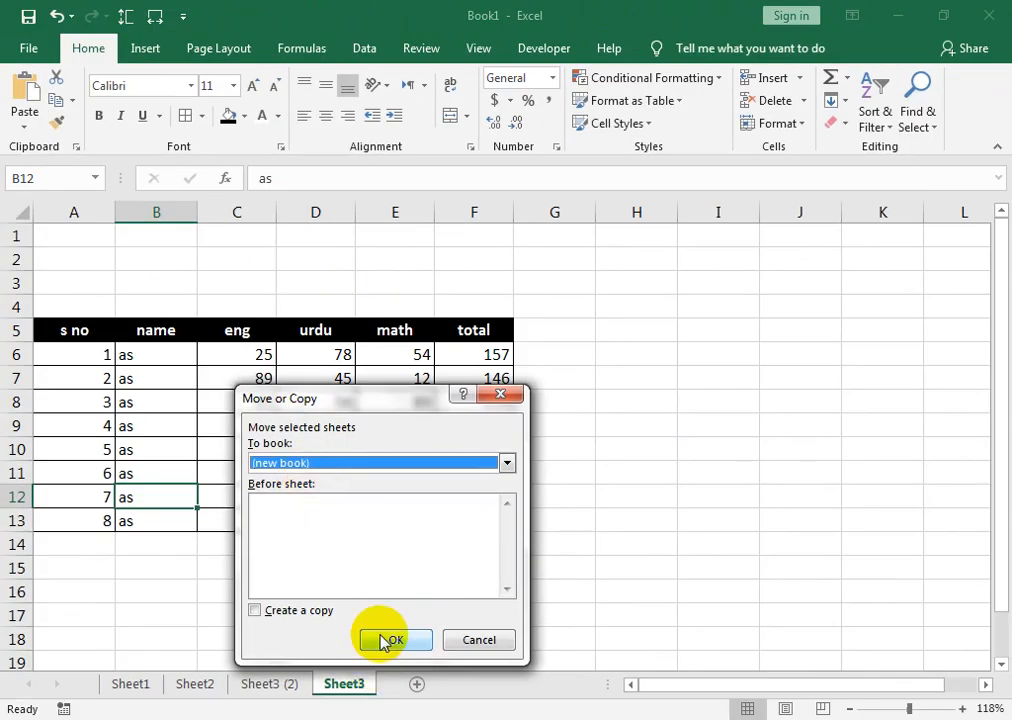
left_click(390, 640)
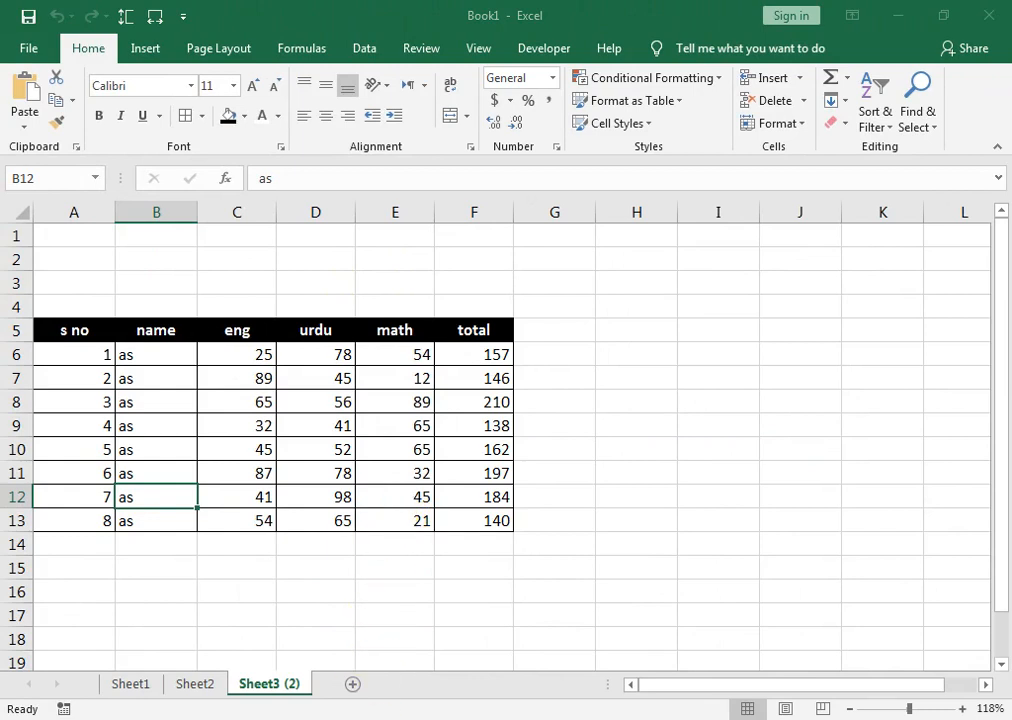
- Bring the new workbook Book2 with the moved sheet to the front
mouse_move(348, 716)
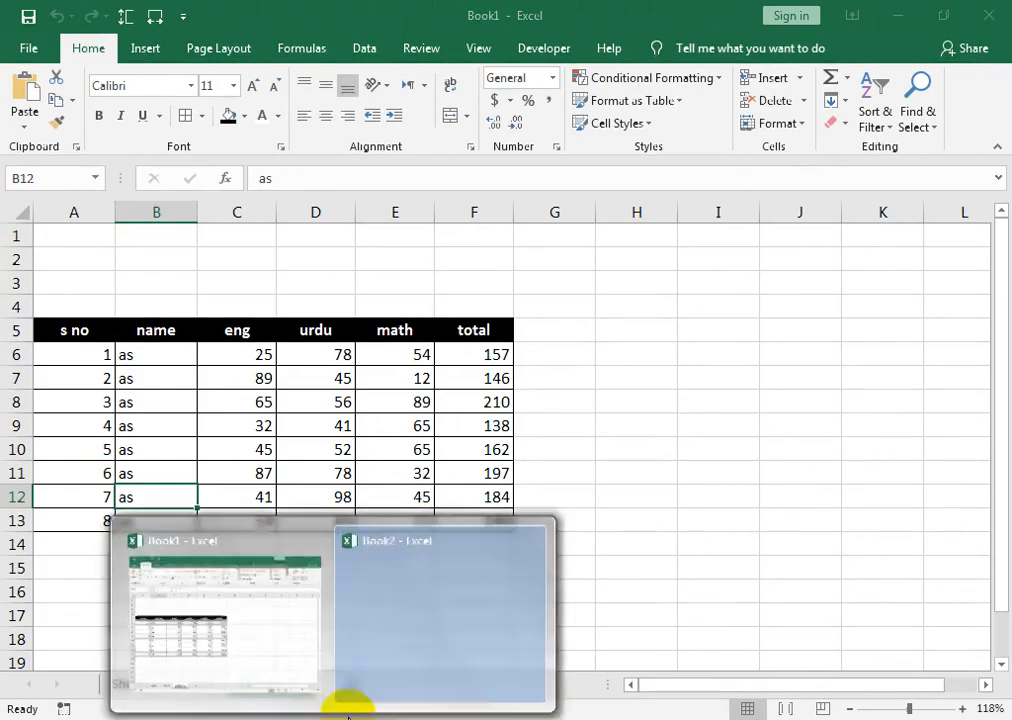
left_click(398, 630)
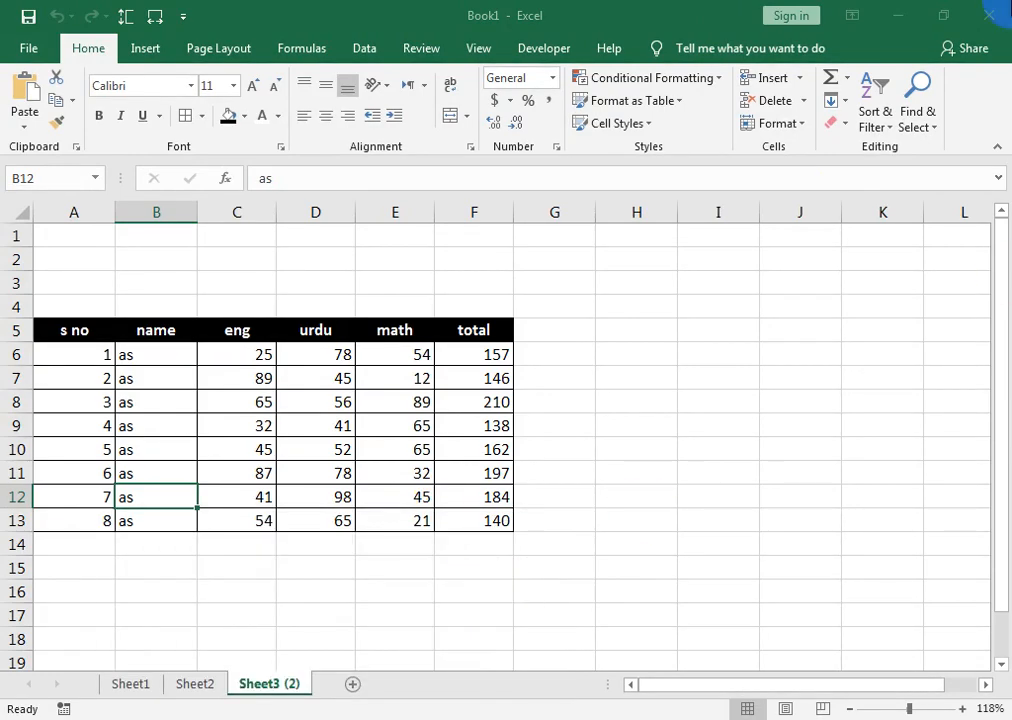
left_click(897, 15)
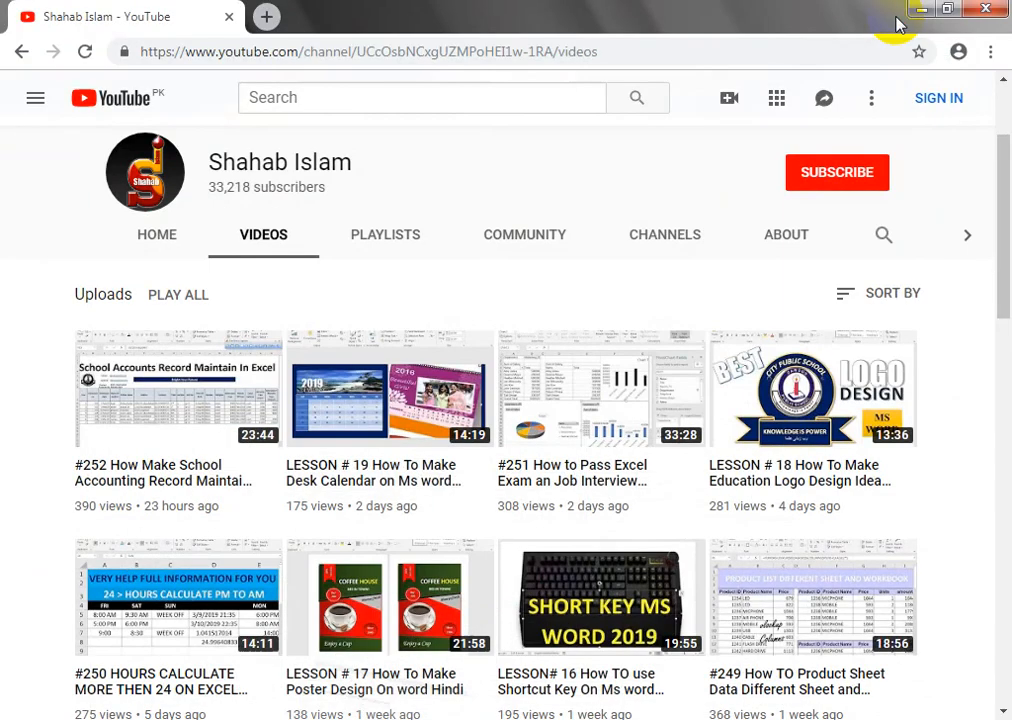
left_click(366, 640)
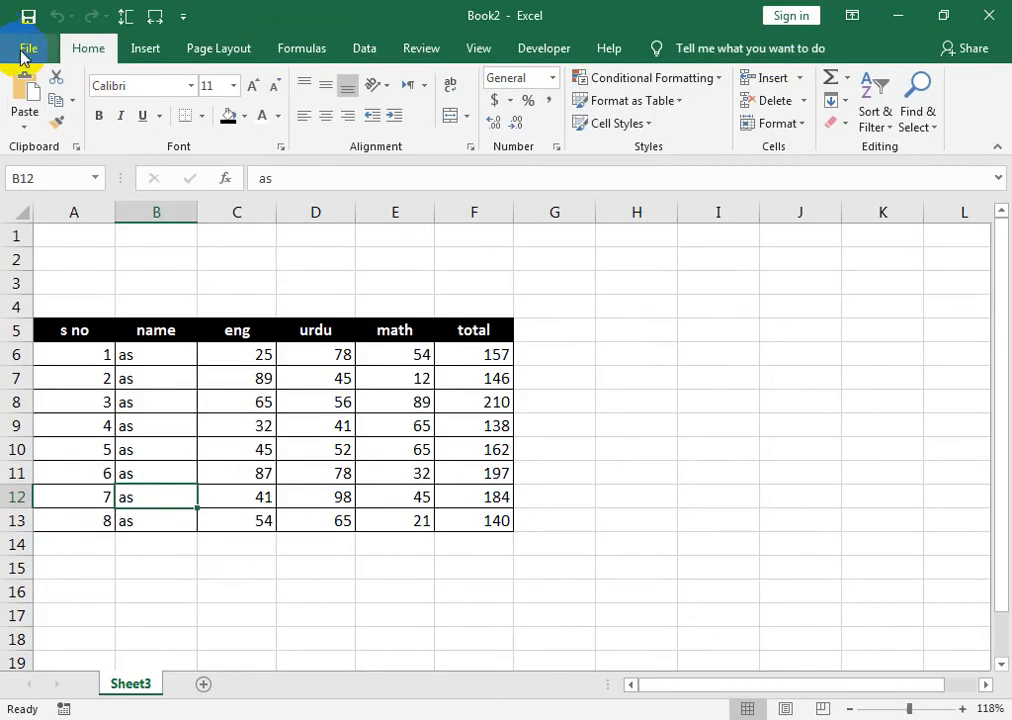
- Save the new workbook on the Desktop as an Excel Workbook named xyz
left_click(24, 52)
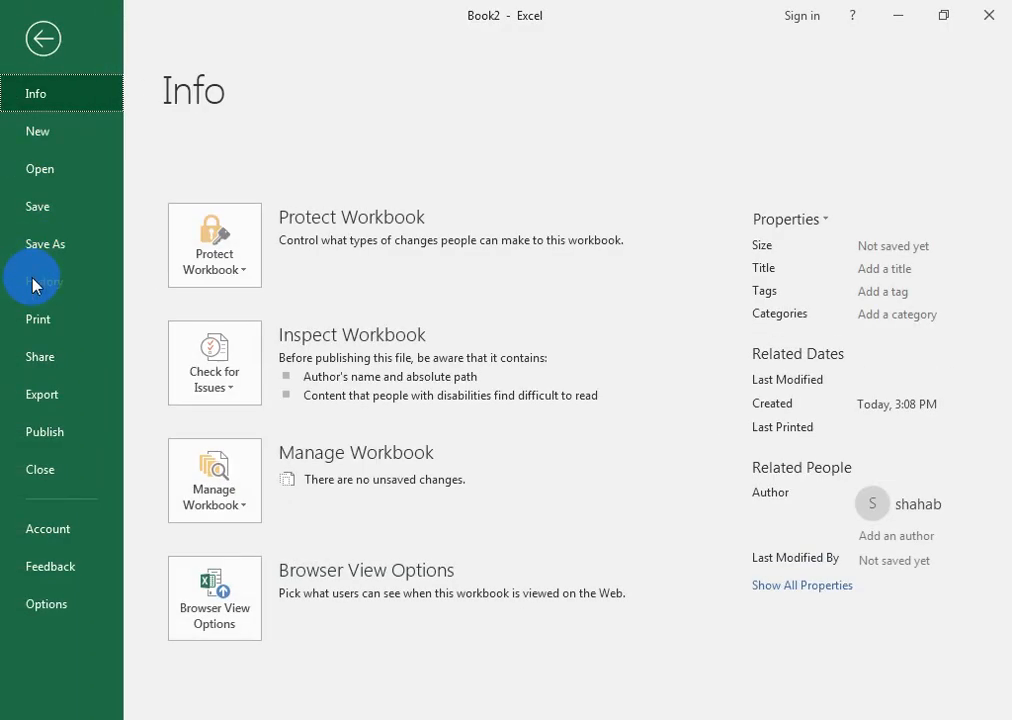
left_click(80, 244)
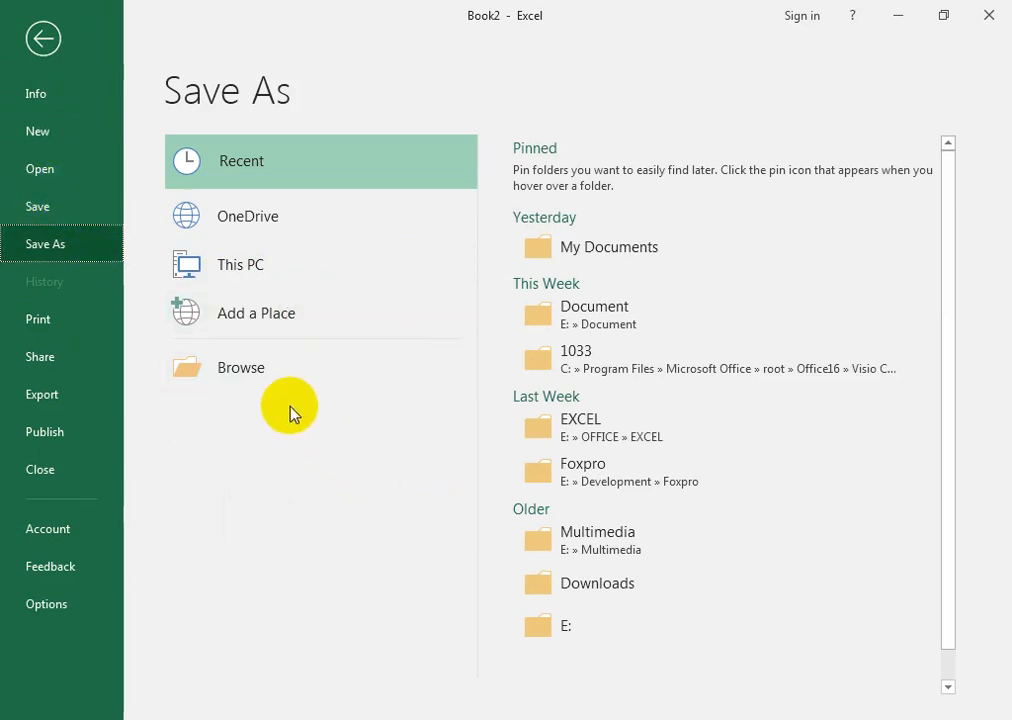
left_click(252, 358)
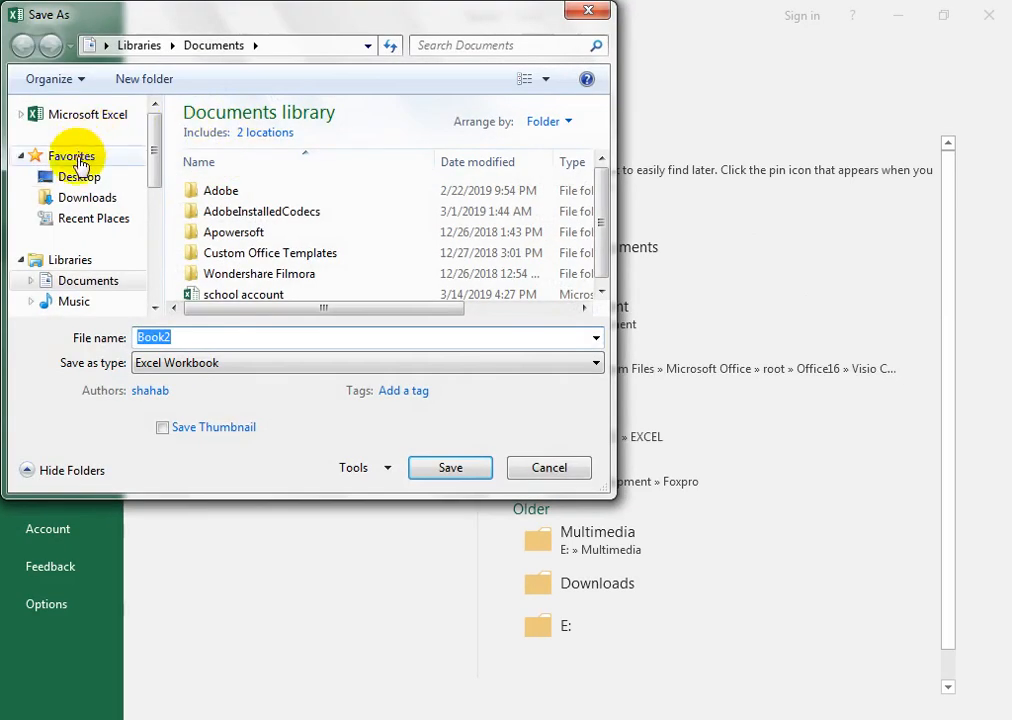
left_click(76, 177)
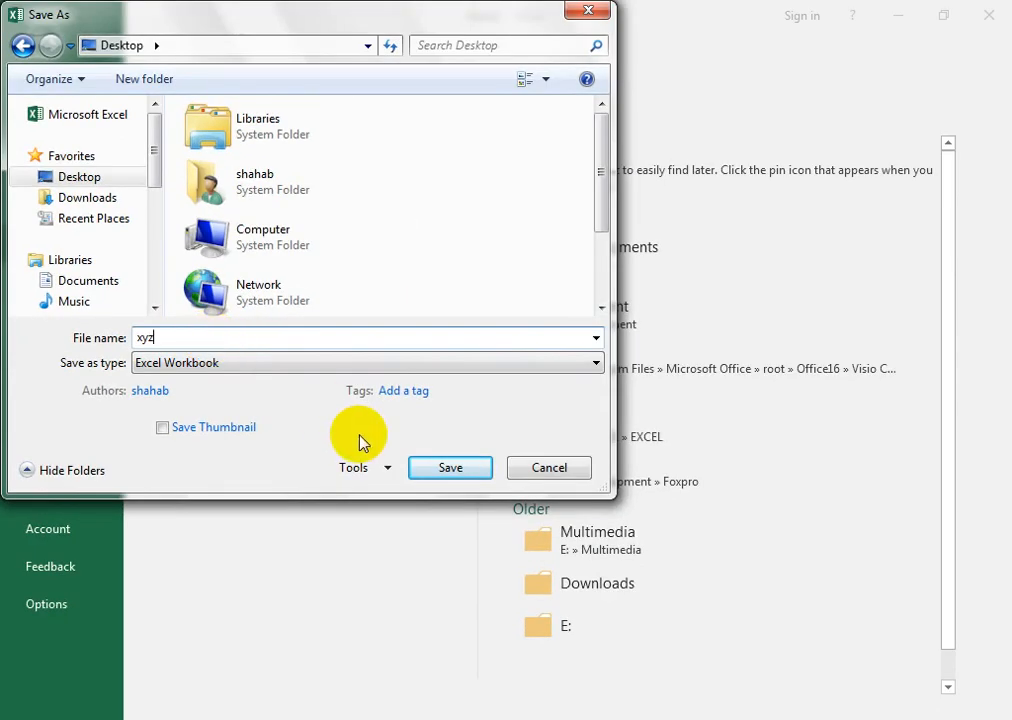
left_click(428, 464)
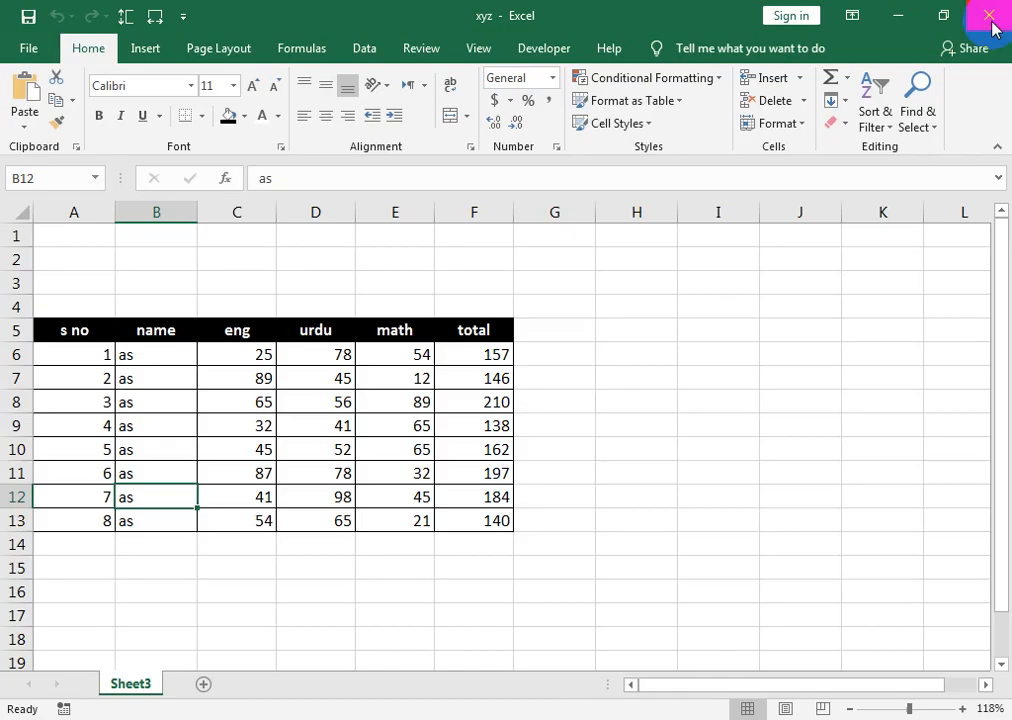
- Close the xyz workbook and reopen it from its file on the desktop
left_click(992, 22)
left_click(918, 9)
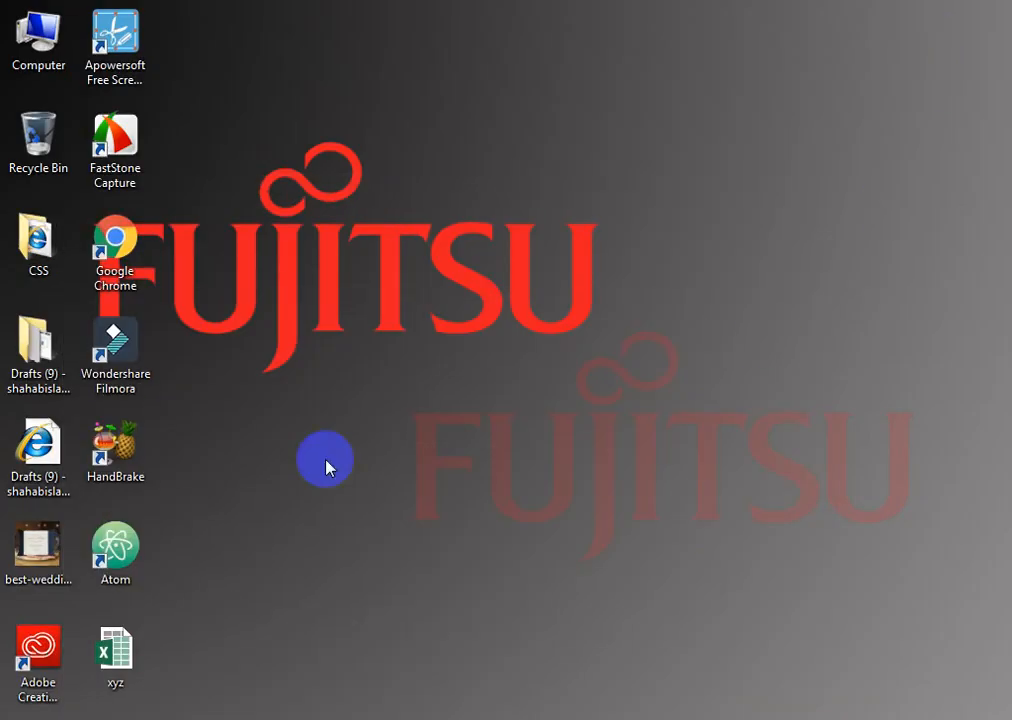
left_click(115, 672)
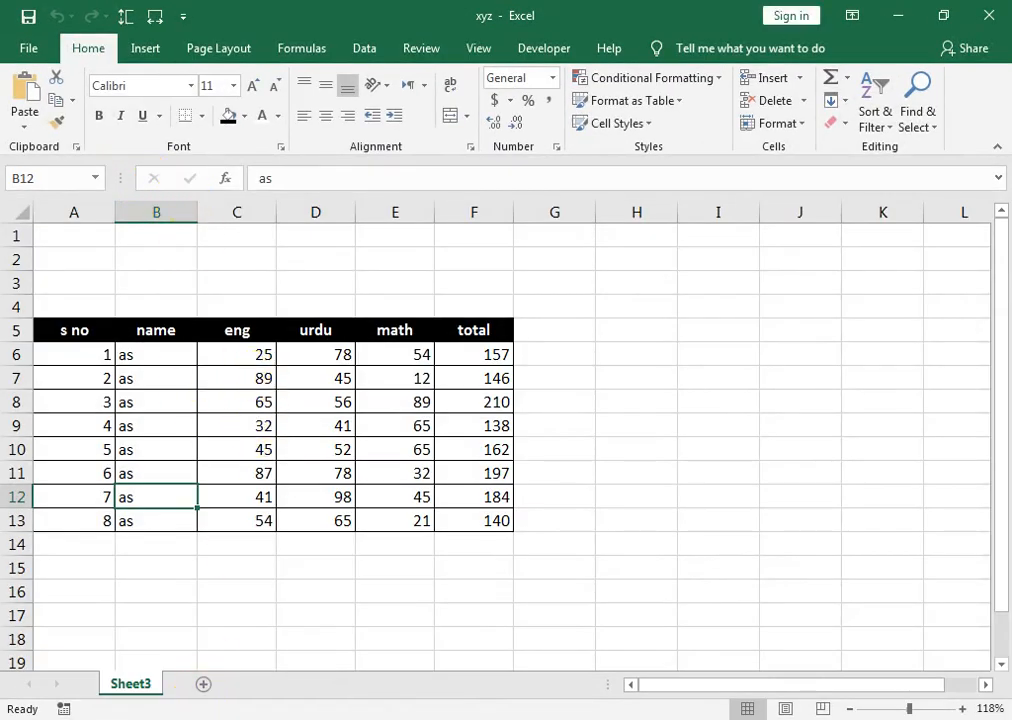
- Return to Book1 and look through its sheets Sheet1, Sheet2 and Sheet3 (2)
left_click(300, 672)
left_click(200, 688)
left_click(120, 688)
left_click(215, 688)
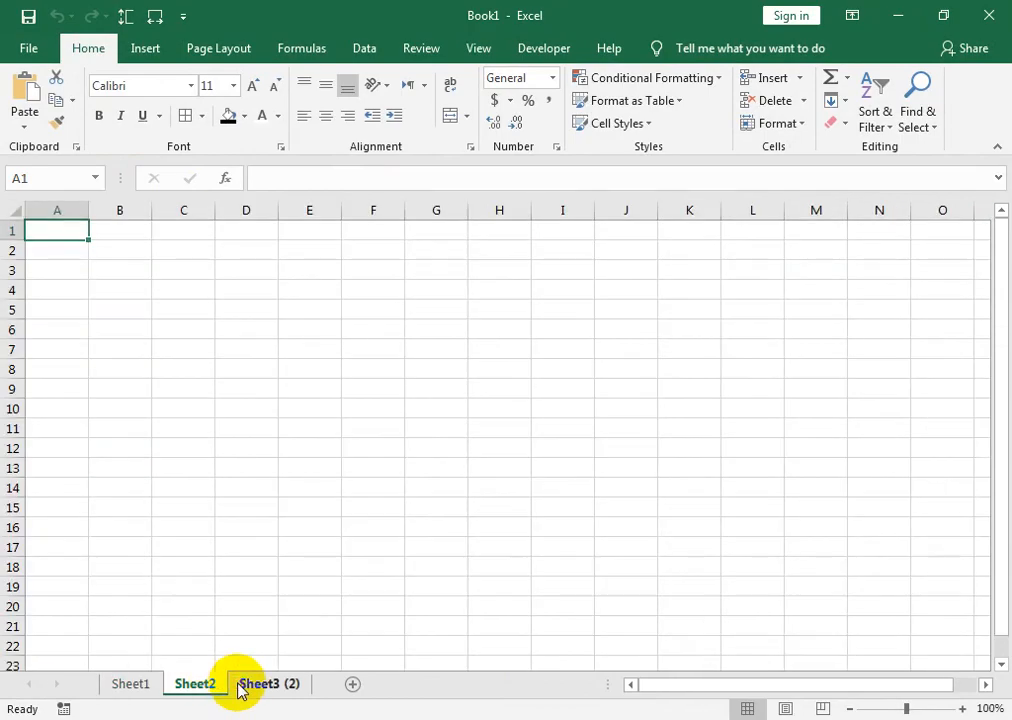
left_click(245, 684)
- Switch to the Chrome browser and view the uploaded videos on the YouTube channel page
mouse_move(501, 538)
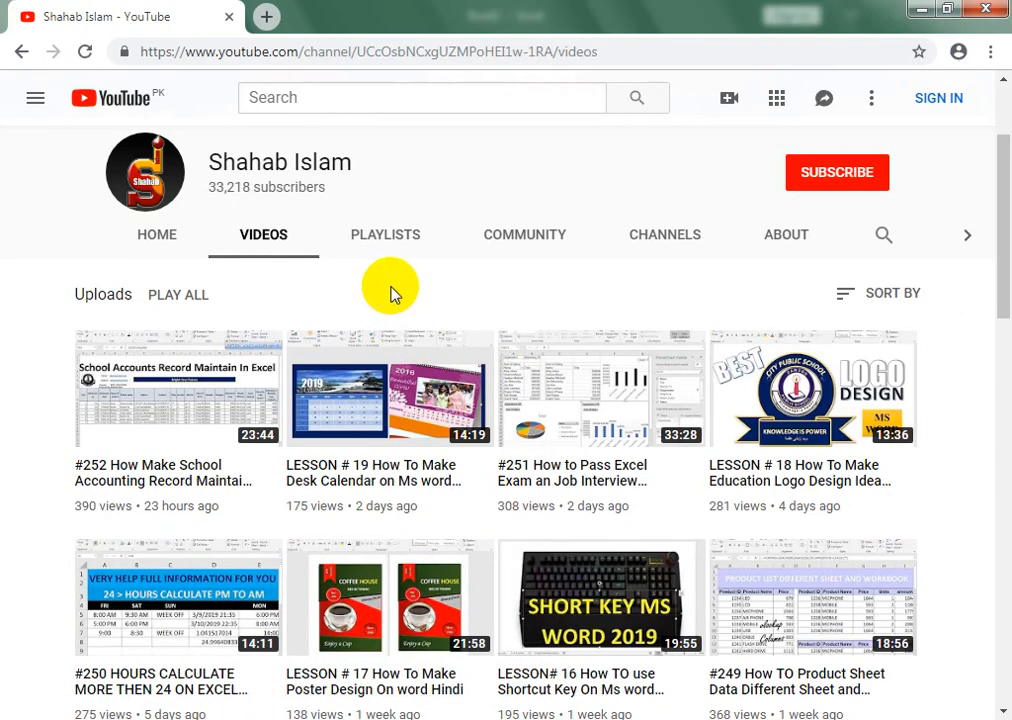
mouse_move(996, 169)
left_mouse_down()
mouse_move(1000, 140)
mouse_move(994, 165)
left_mouse_up()
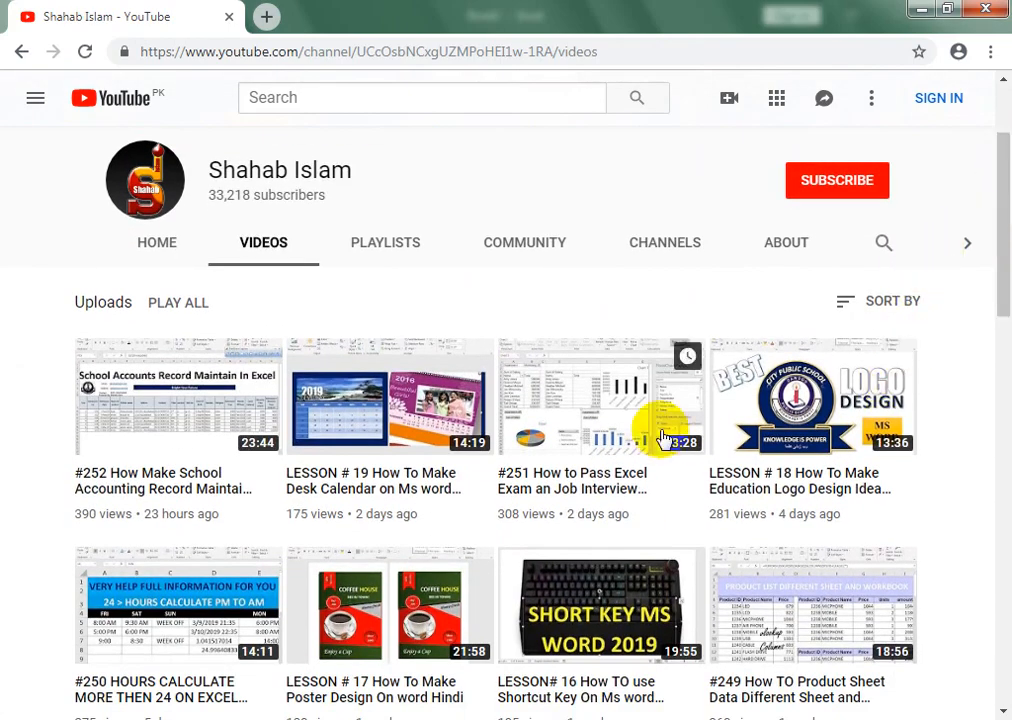